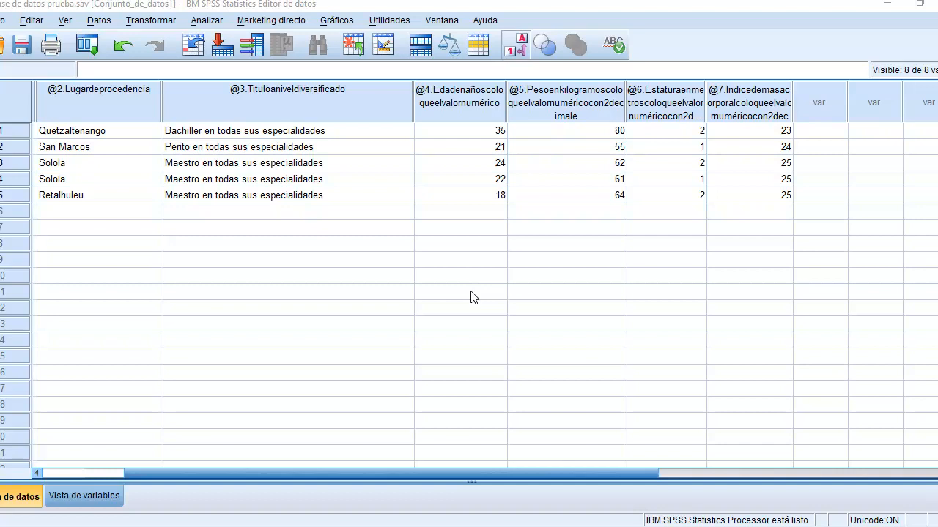
click(273, 196)
click(275, 116)
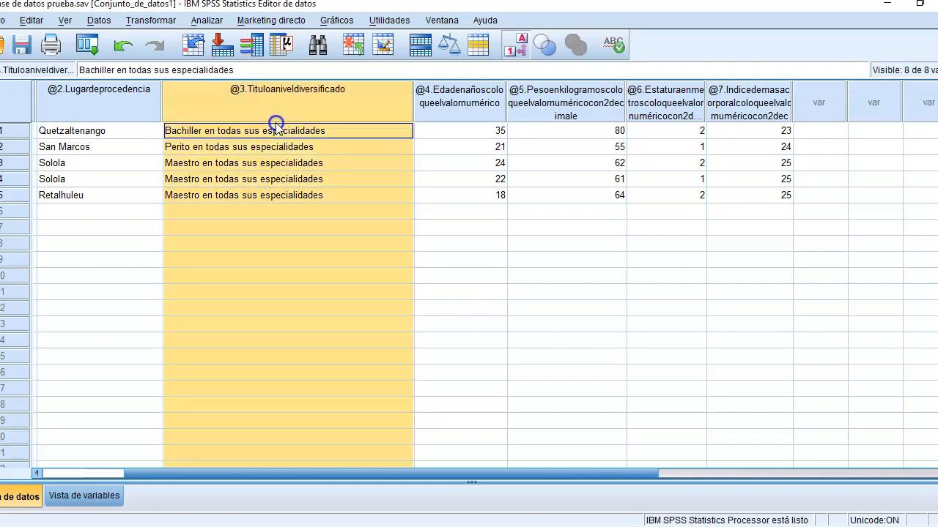
click(286, 163)
click(309, 150)
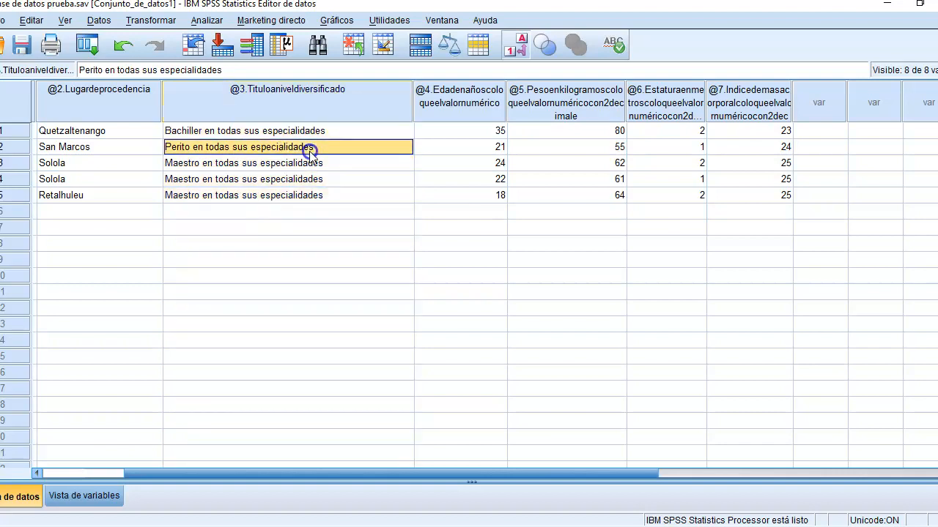
click(312, 163)
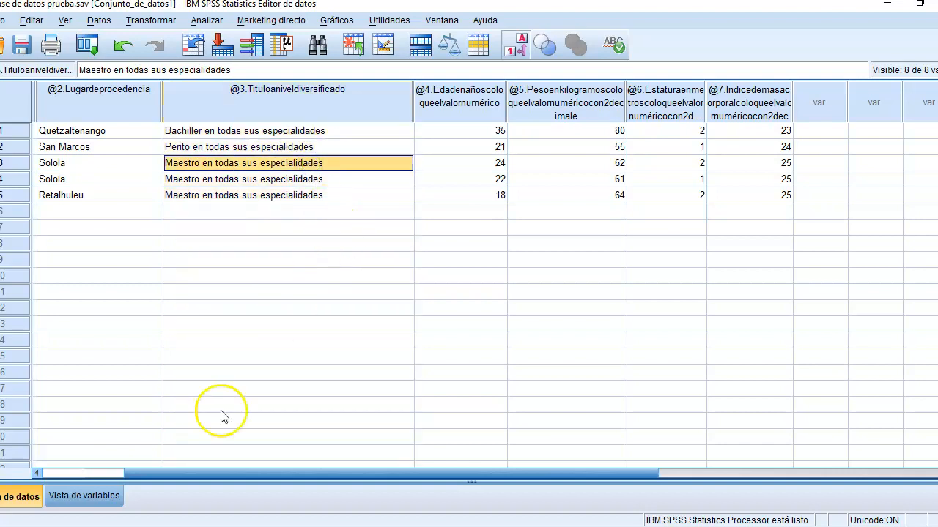
Step: Set the decimals of the weight, height and body mass index variables to 2 in the variable view
click(110, 488)
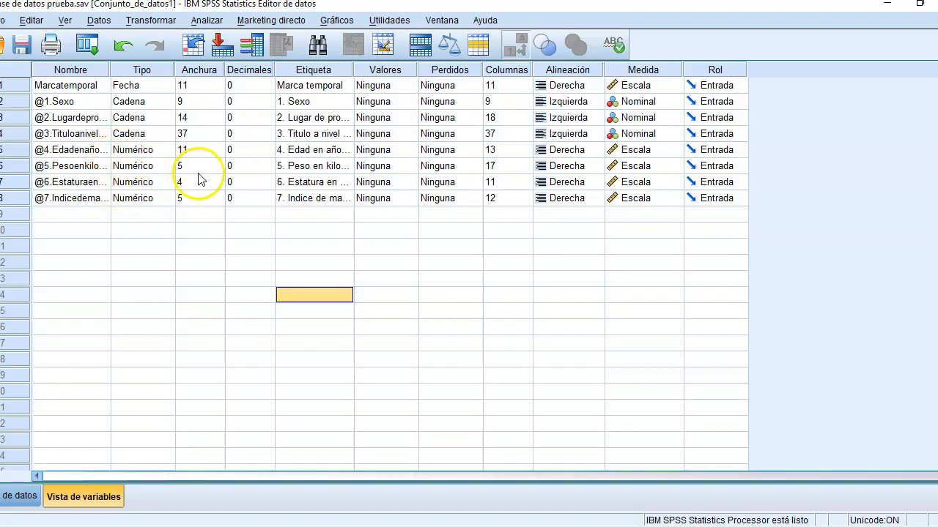
click(242, 168)
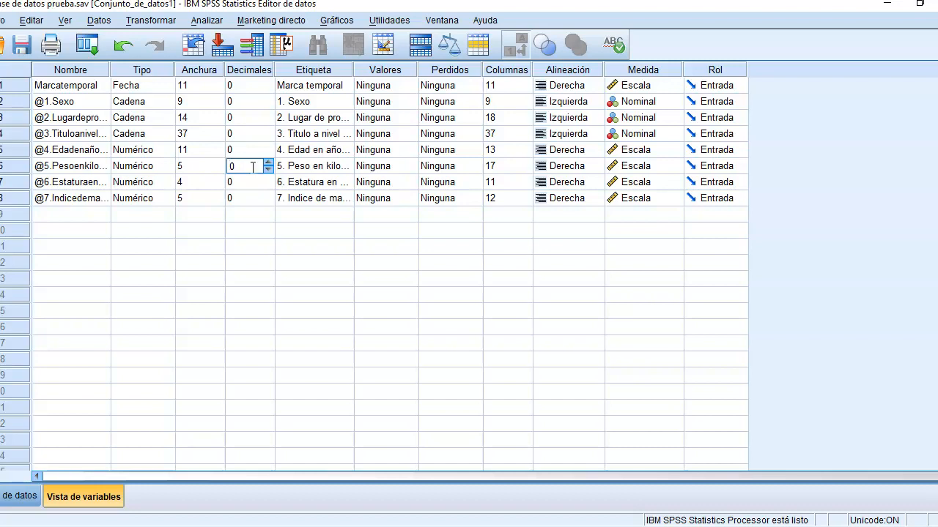
click(267, 162)
click(267, 162)
click(269, 183)
click(268, 179)
click(268, 179)
click(268, 199)
click(268, 199)
click(268, 200)
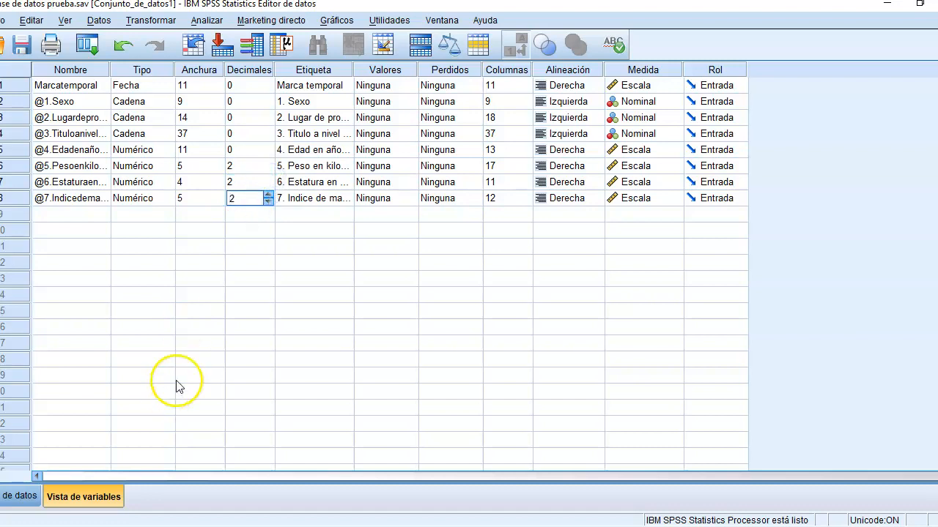
click(248, 306)
Step: Return to the data view and examine the weight, height and body mass index values of the cases
click(20, 496)
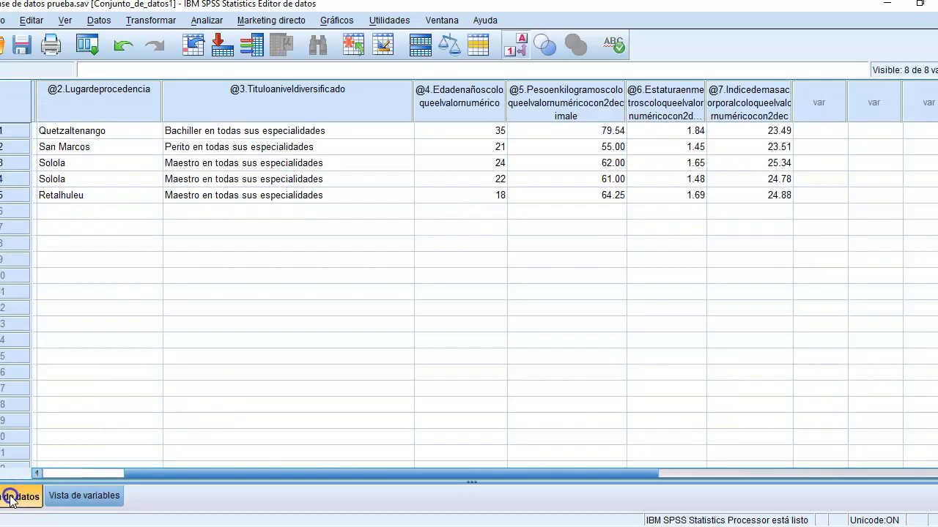
click(661, 133)
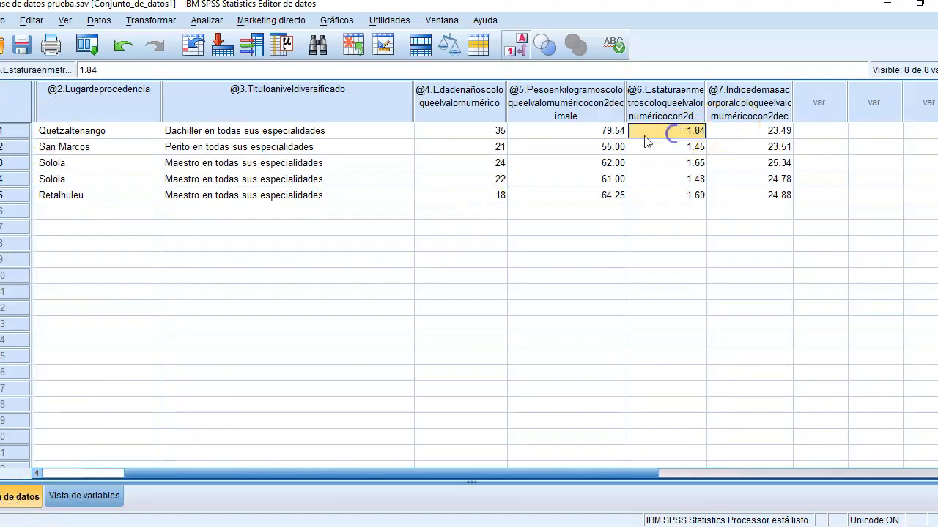
click(619, 132)
click(768, 135)
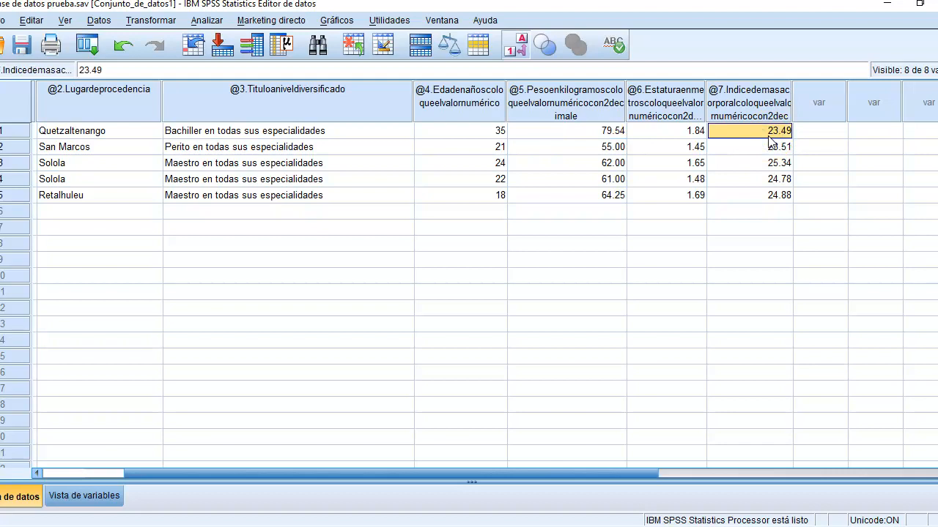
click(605, 139)
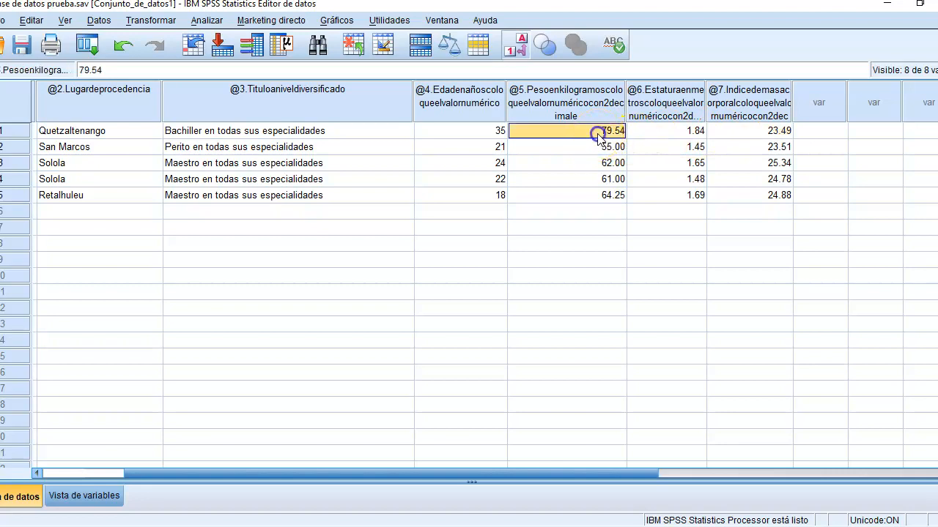
click(762, 132)
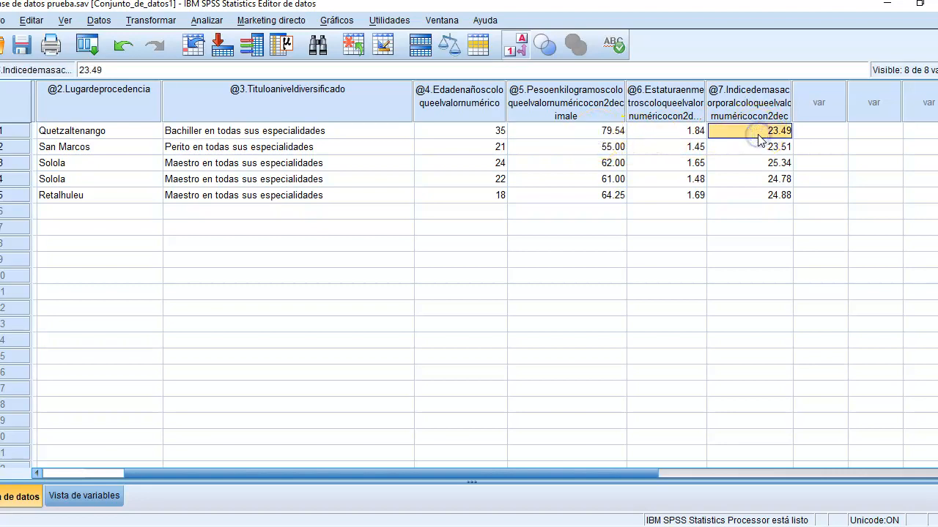
click(770, 146)
click(771, 162)
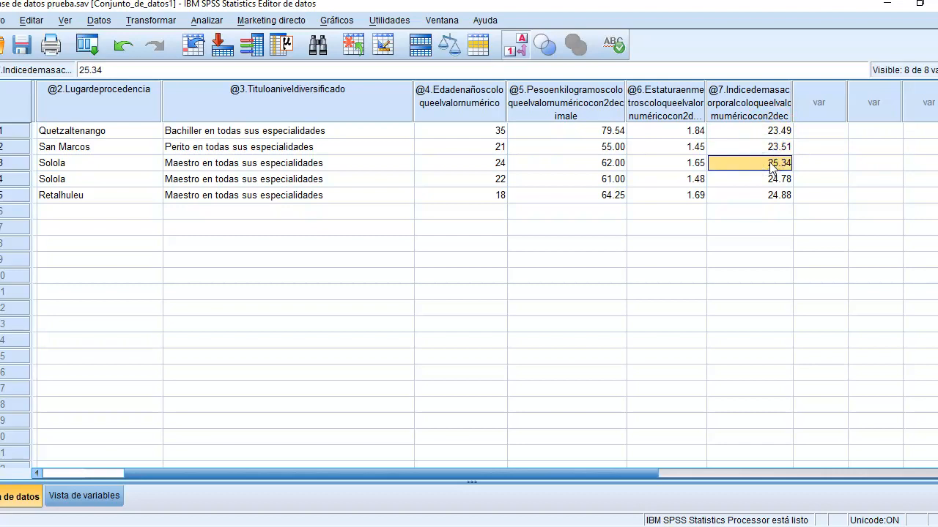
click(770, 178)
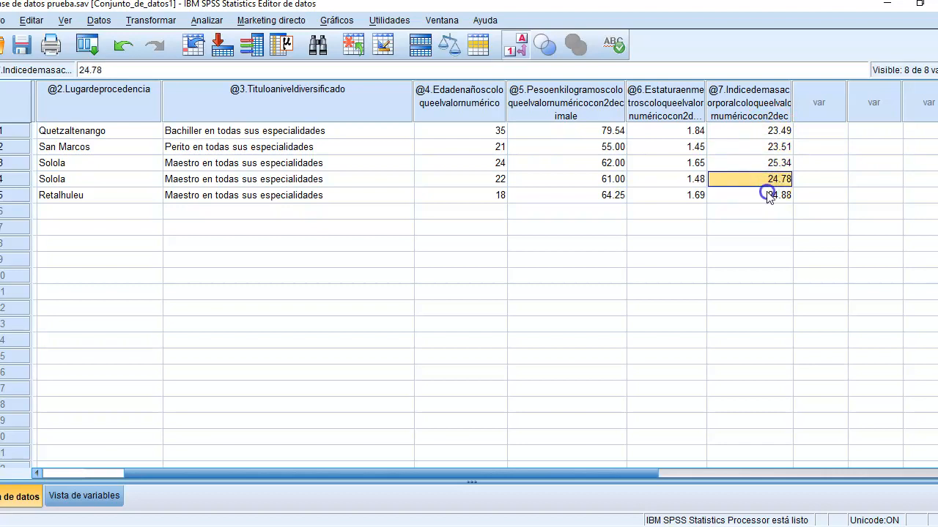
click(769, 195)
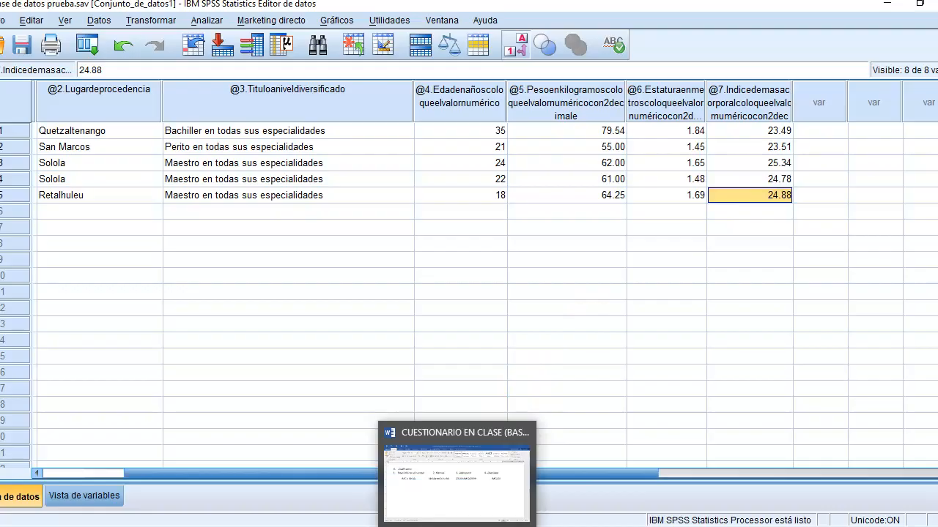
Step: Switch to the Word questionnaire and read through it down to the IMC formula and the Clasificación ranges
click(469, 525)
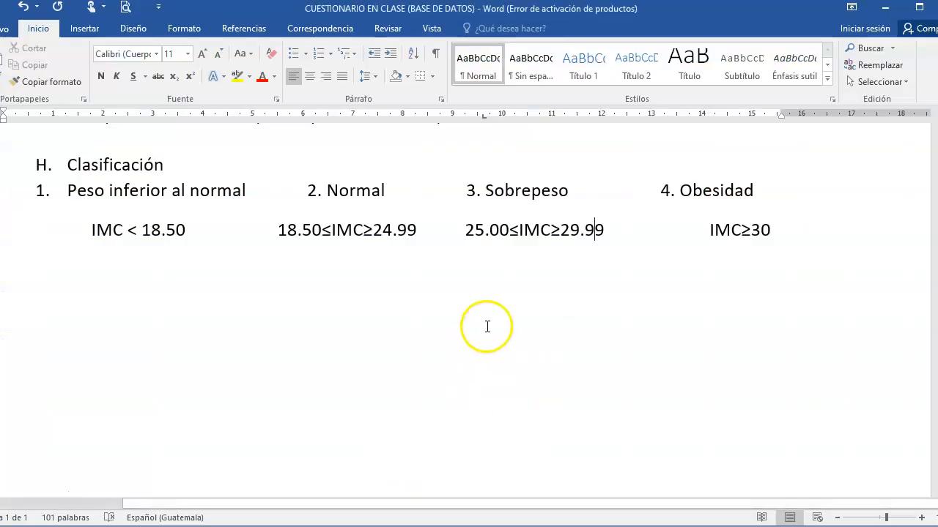
key(ctrl+Home)
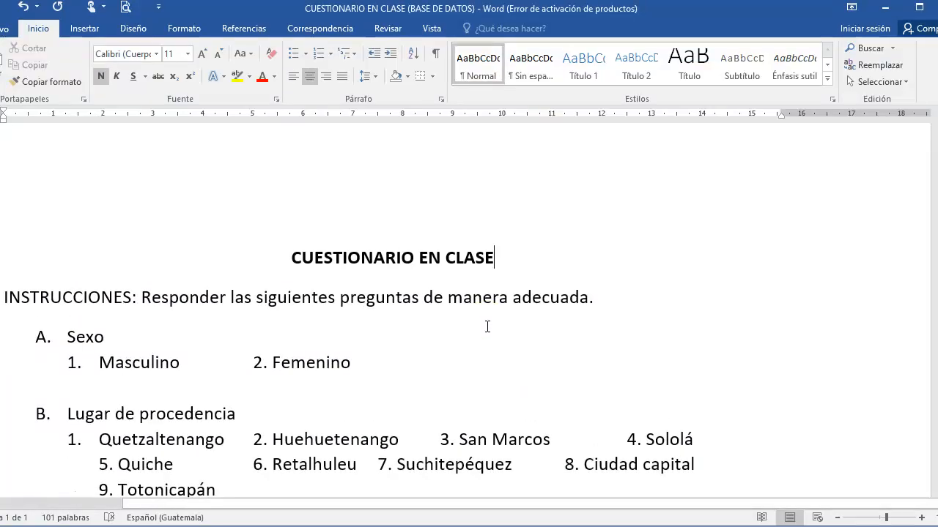
key(Down)
key(Down)
key(Down)
key(Down)
key(Down)
key(Down)
key(Down)
key(Down)
key(Down)
key(Down)
key(Down)
key(Down)
key(Down)
key(Down)
key(Down)
key(Down)
key(Down)
key(Down)
key(Down)
key(Down)
key(Down)
key(Down)
key(Down)
key(Down)
key(Down)
key(Down)
key(Down)
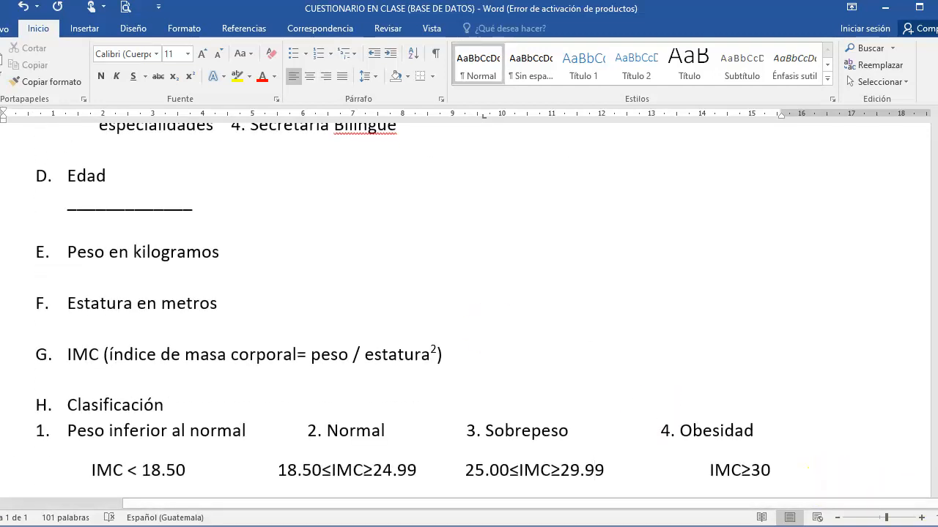
scroll(469, 311, down, 3)
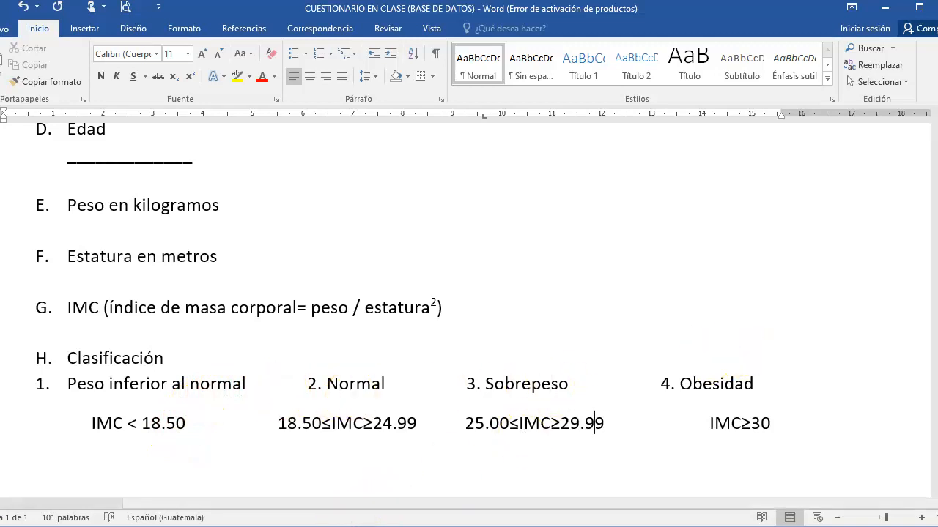
Step: Compare the cases' body mass index values in SPSS with the IMC classification ranges in the Word questionnaire
click(385, 526)
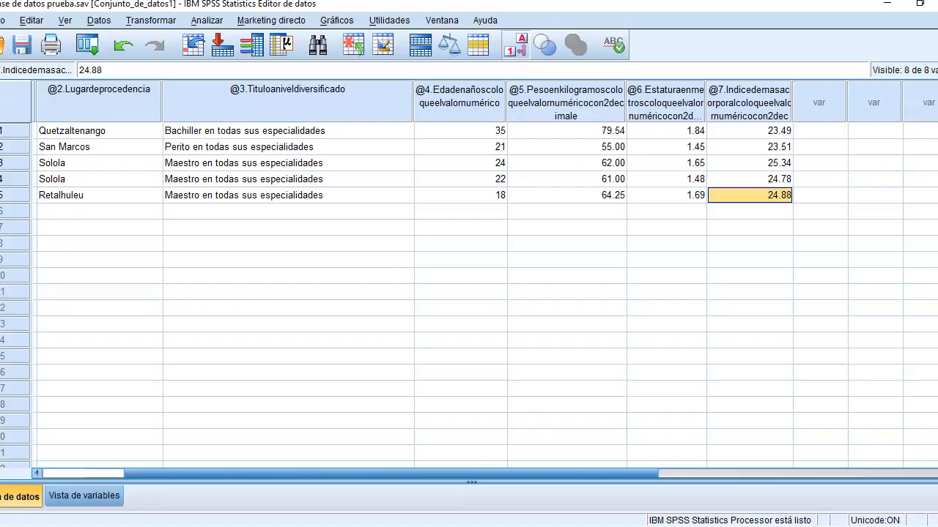
click(836, 131)
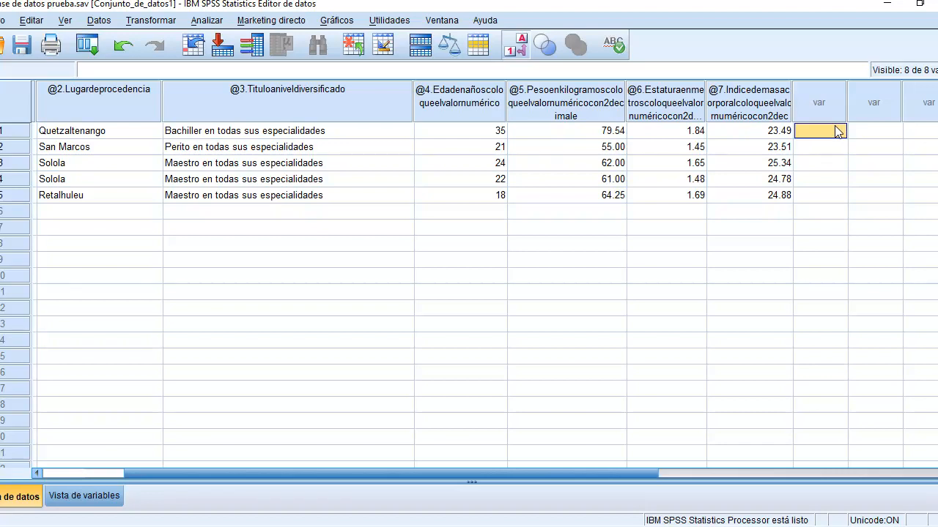
click(781, 135)
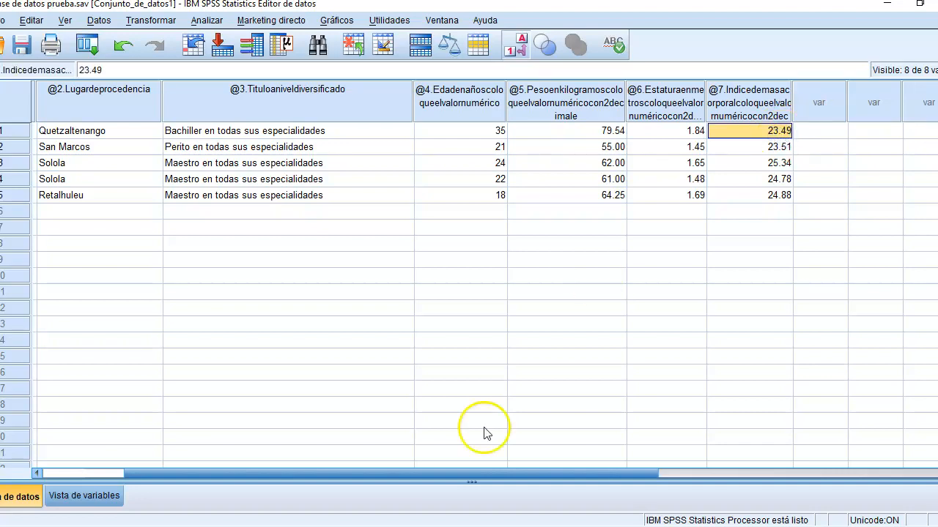
key(alt+Tab)
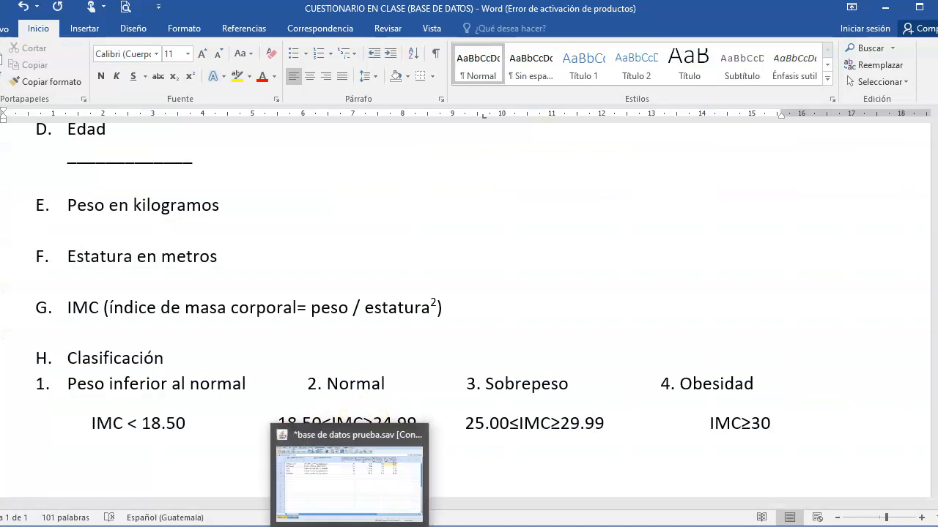
click(353, 526)
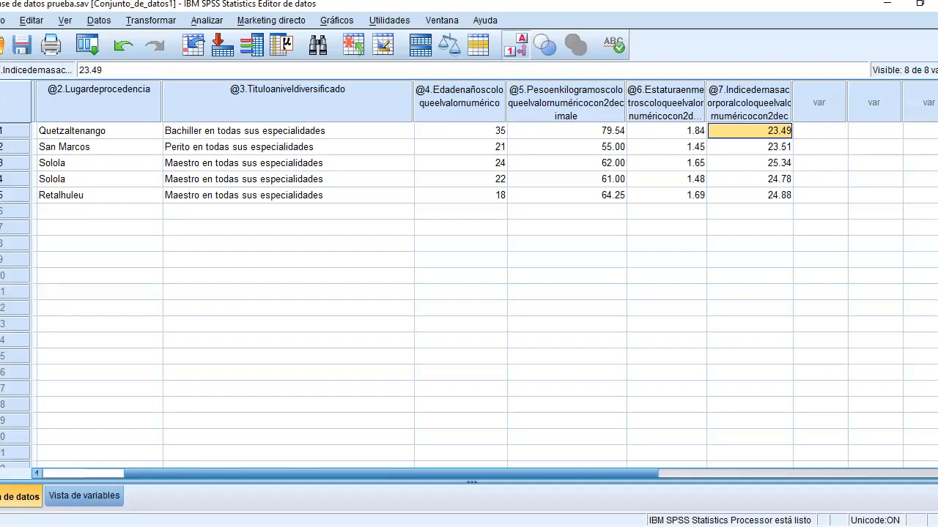
click(773, 196)
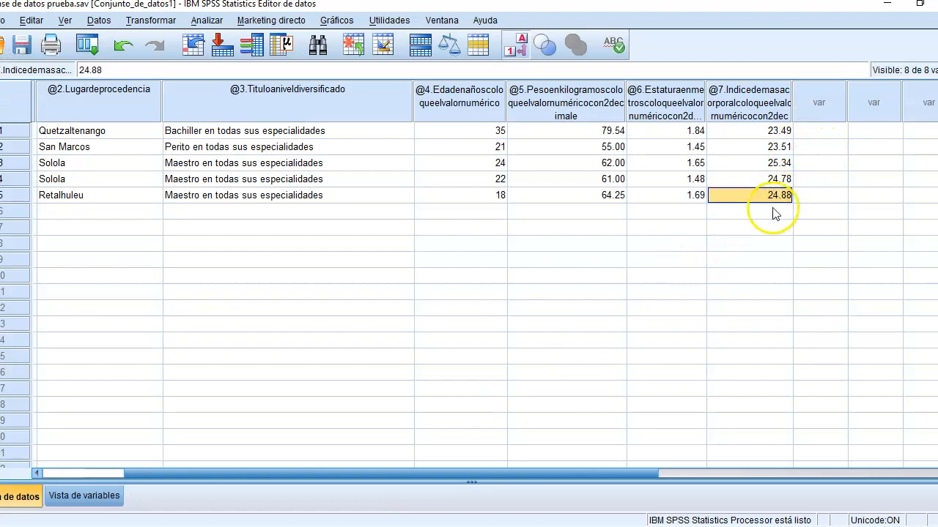
click(779, 164)
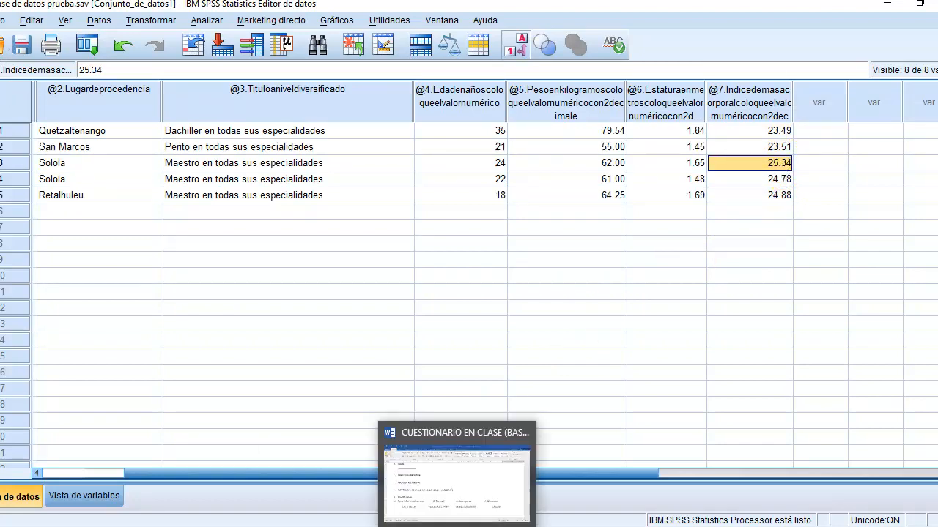
click(465, 504)
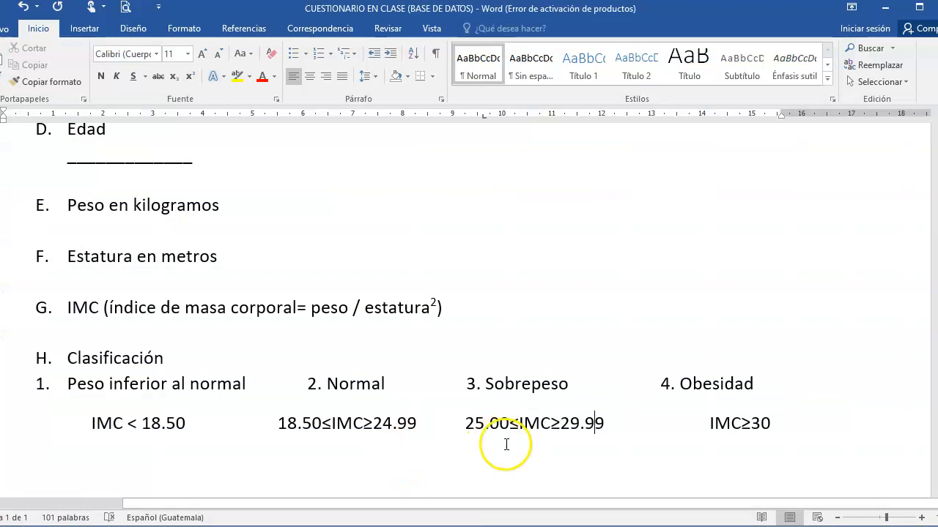
click(594, 423)
click(353, 513)
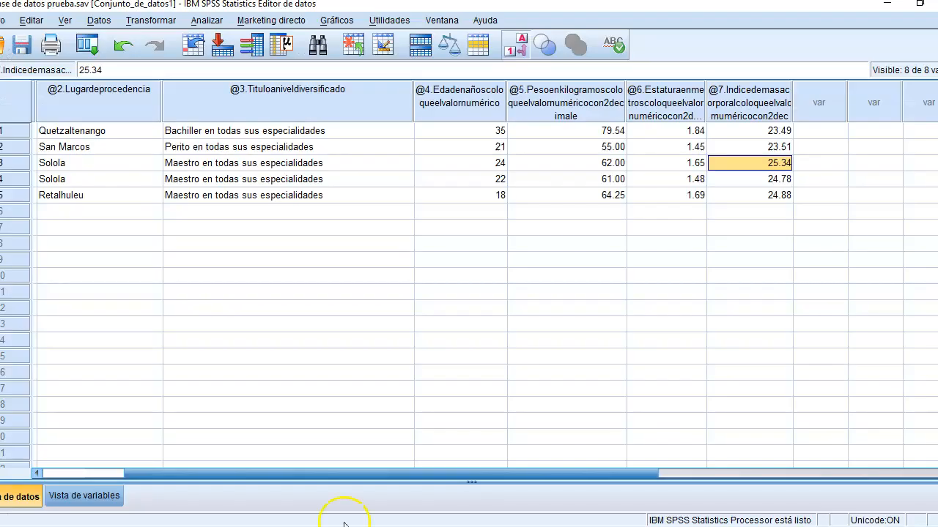
Step: Start recoding into different variables with variable 7, the body mass index, as the input variable
click(99, 20)
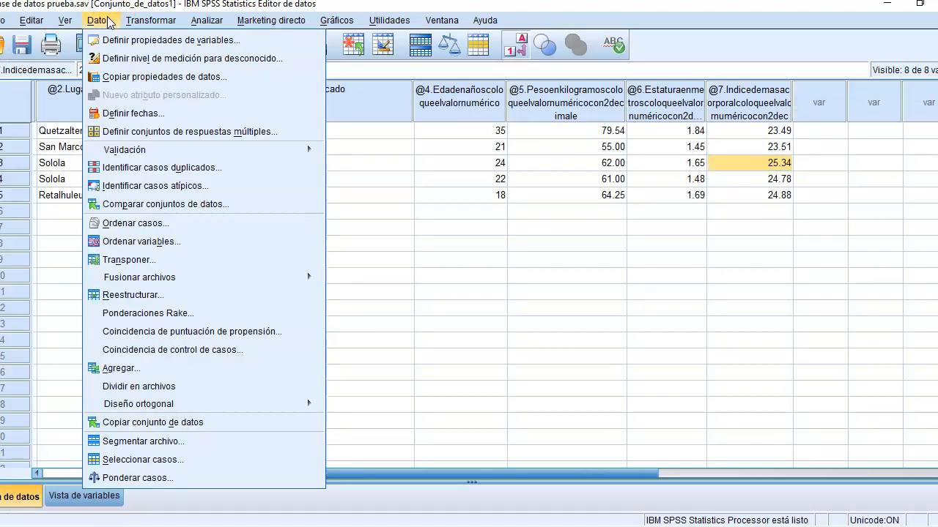
click(144, 27)
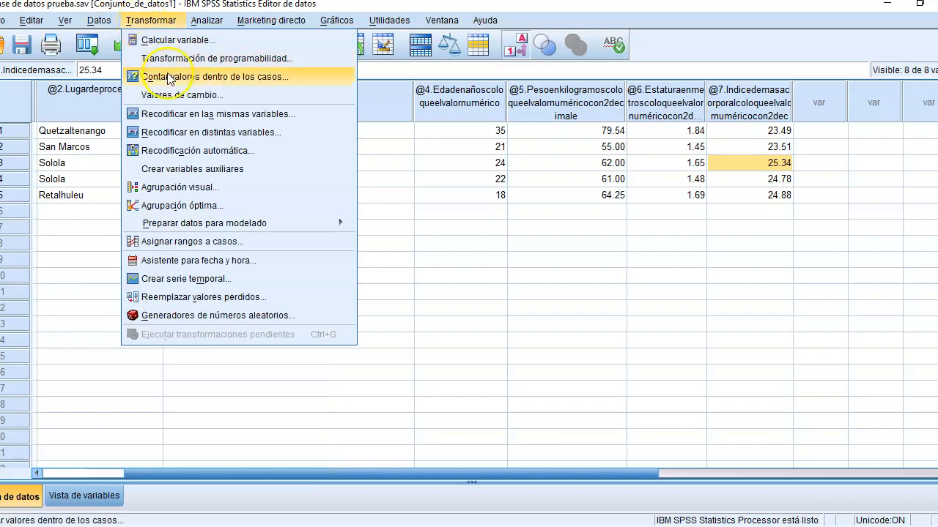
click(196, 139)
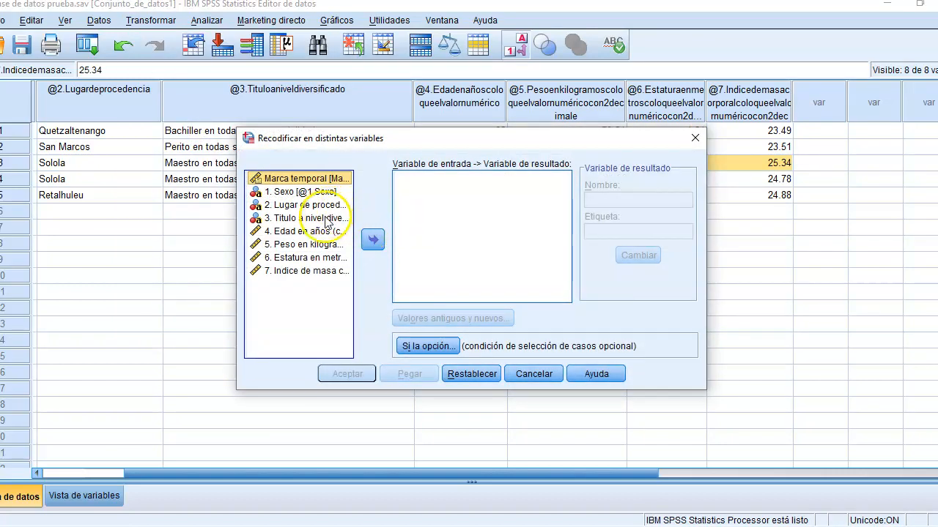
click(313, 271)
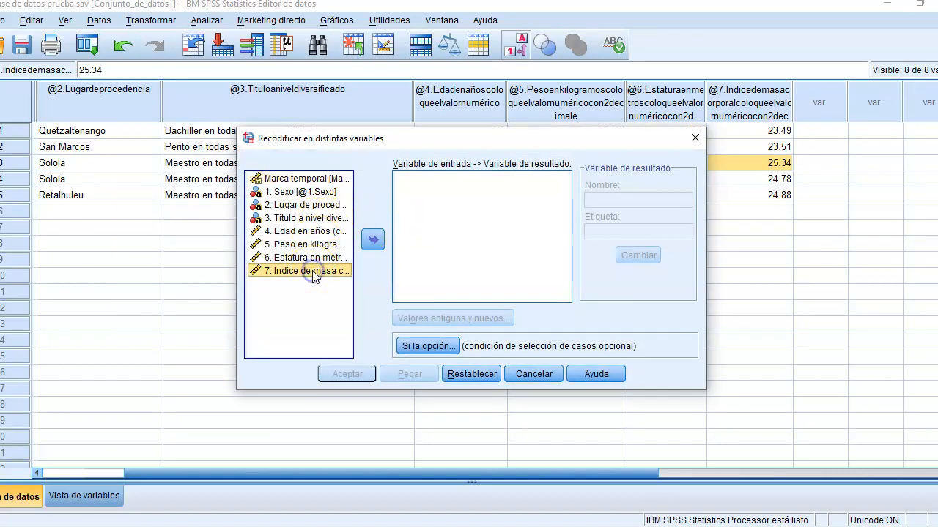
click(373, 240)
Step: Assign imcclas as the output variable's name and label, and open the definition of old and new values
click(598, 201)
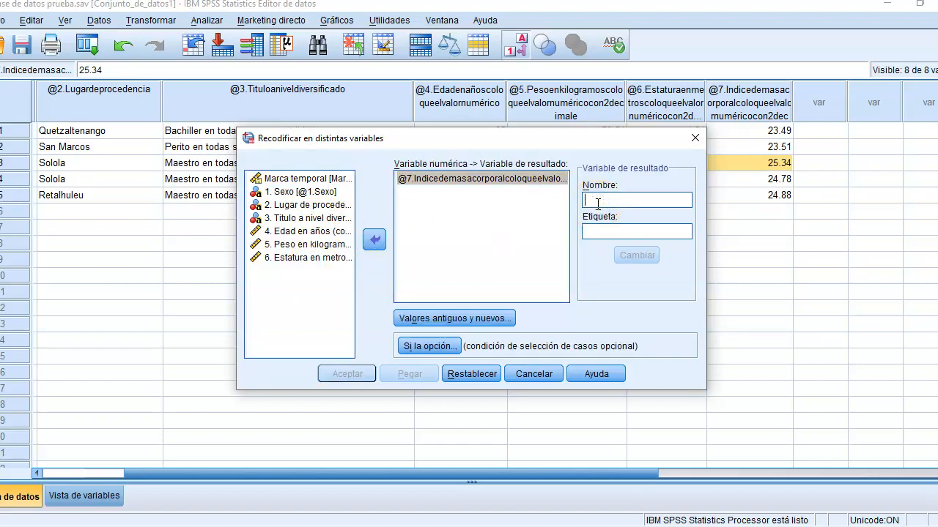
text(imcclas)
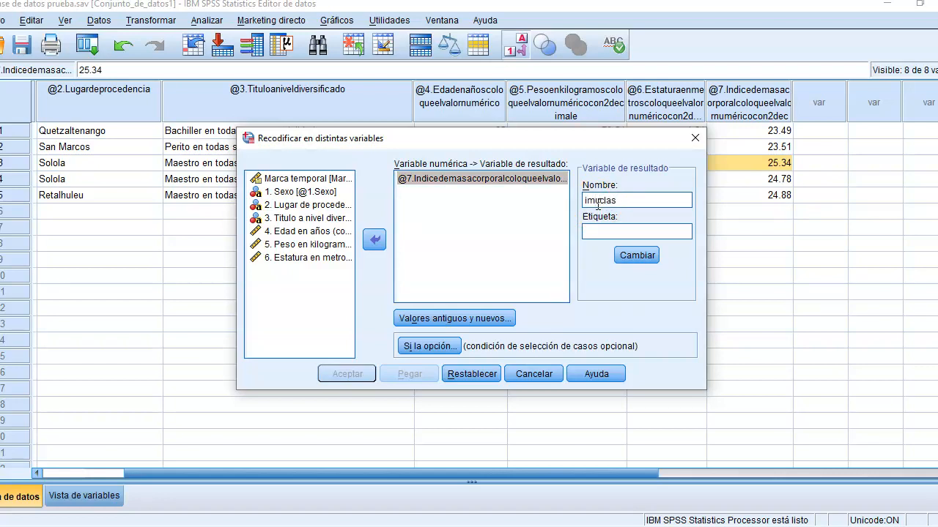
click(611, 235)
click(635, 256)
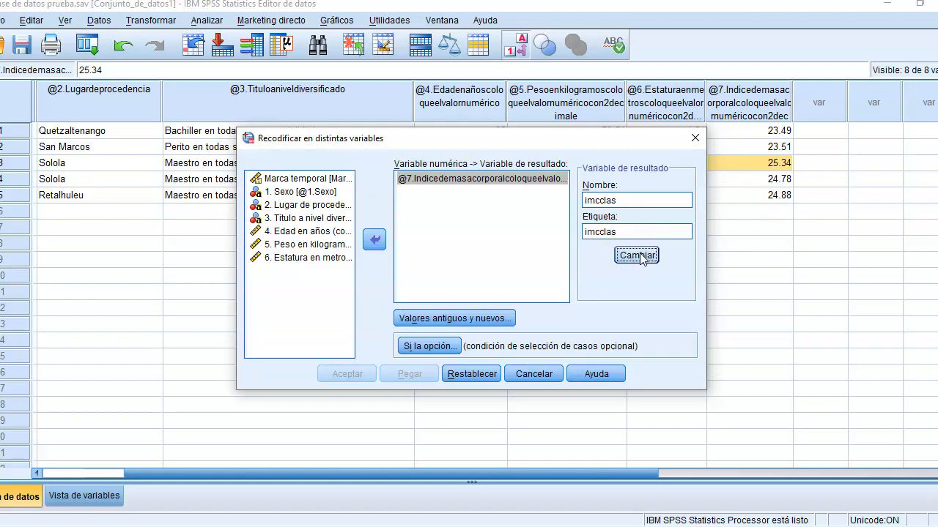
click(469, 329)
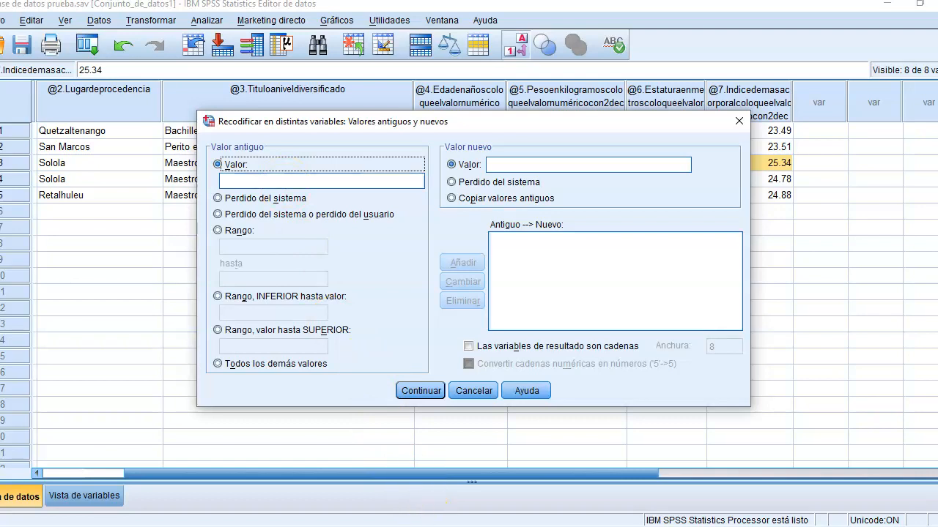
Step: Consult the Word questionnaire's first IMC range and add an SPSS recode rule turning values from the lowest through 18.49 into 1
click(447, 526)
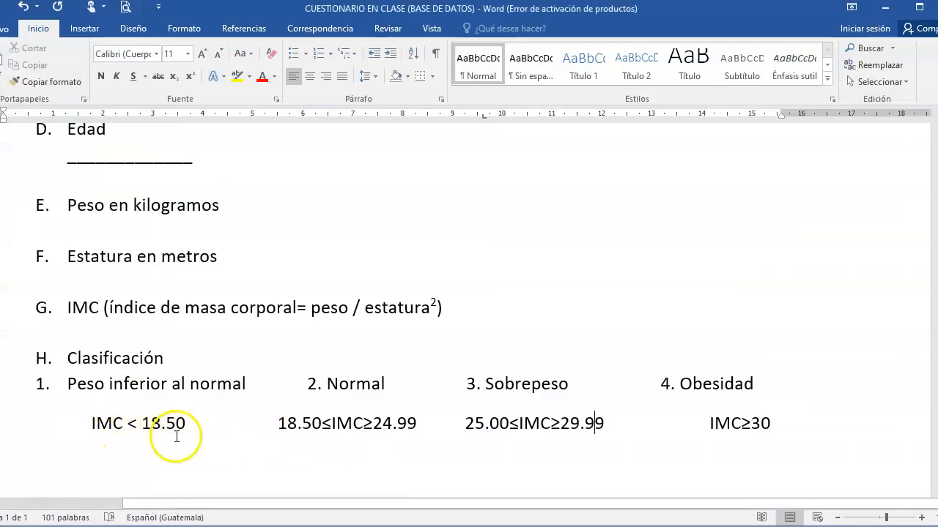
click(364, 522)
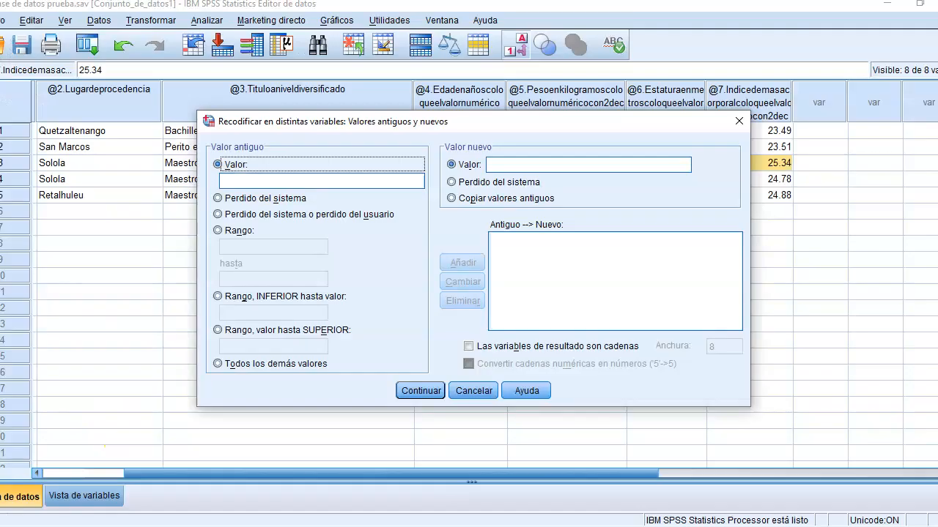
click(247, 296)
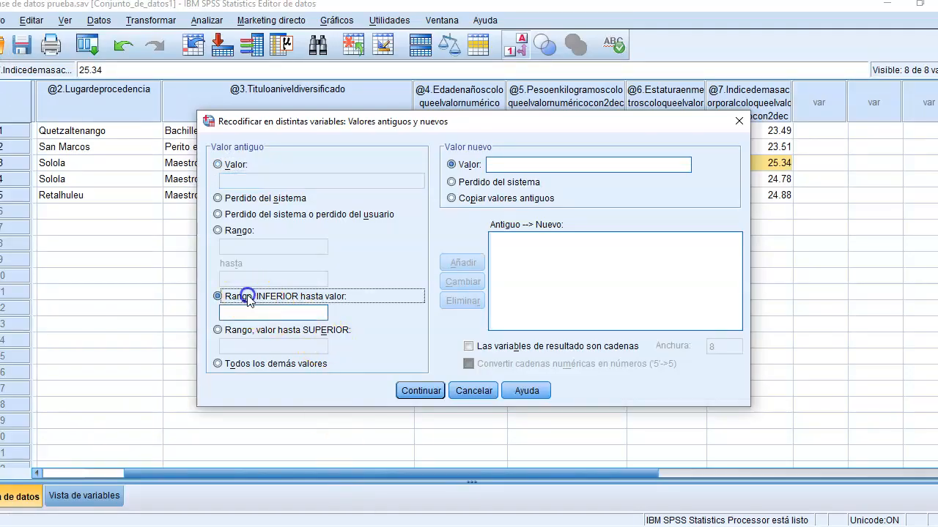
click(258, 313)
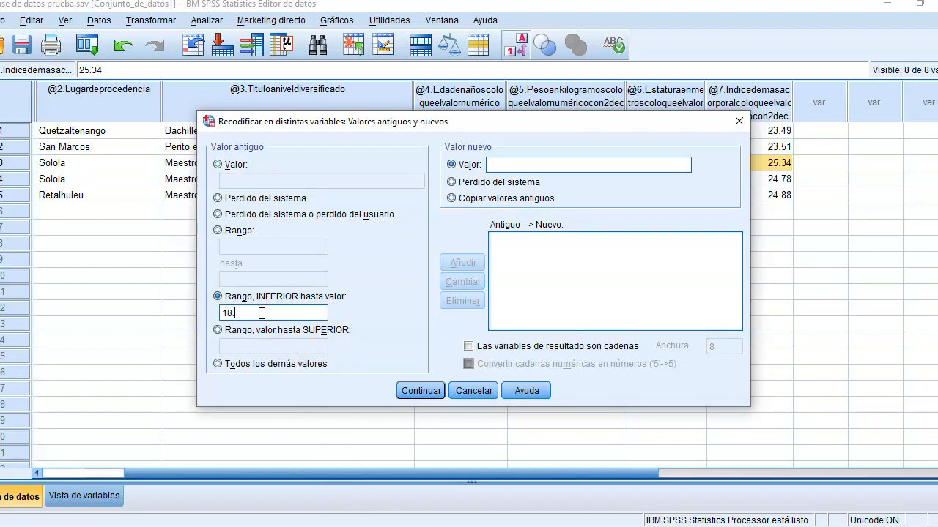
click(459, 525)
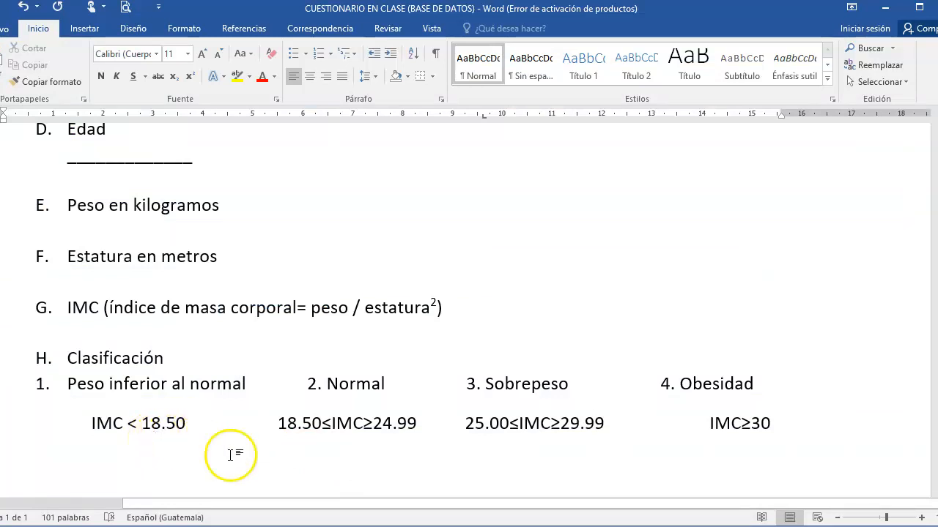
click(362, 518)
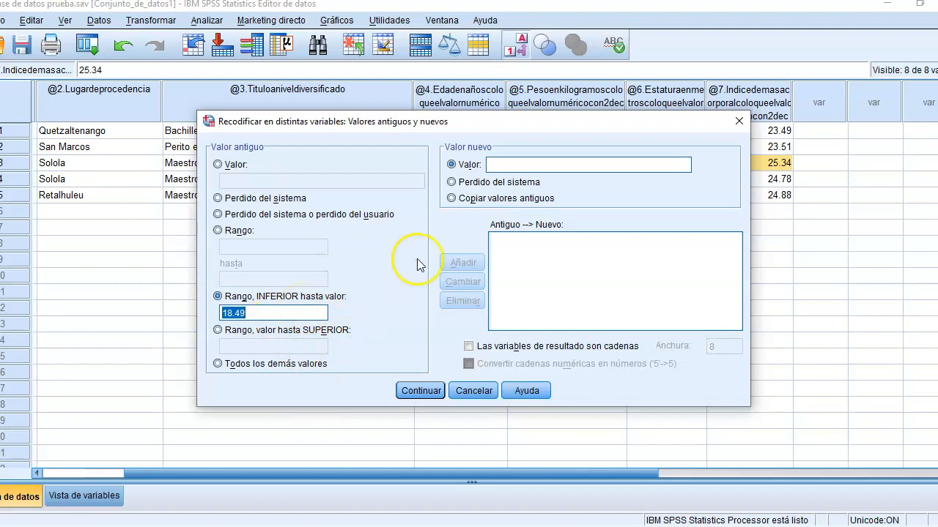
click(533, 165)
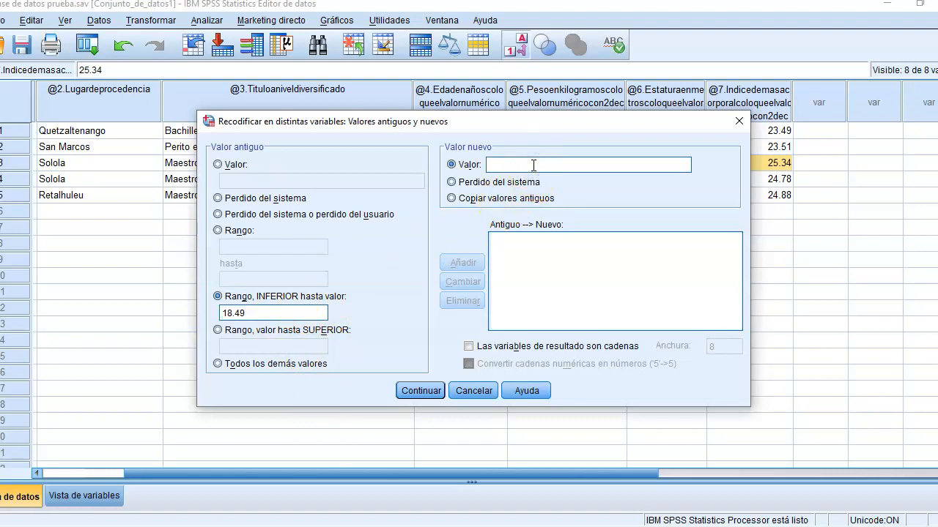
text(1)
click(466, 266)
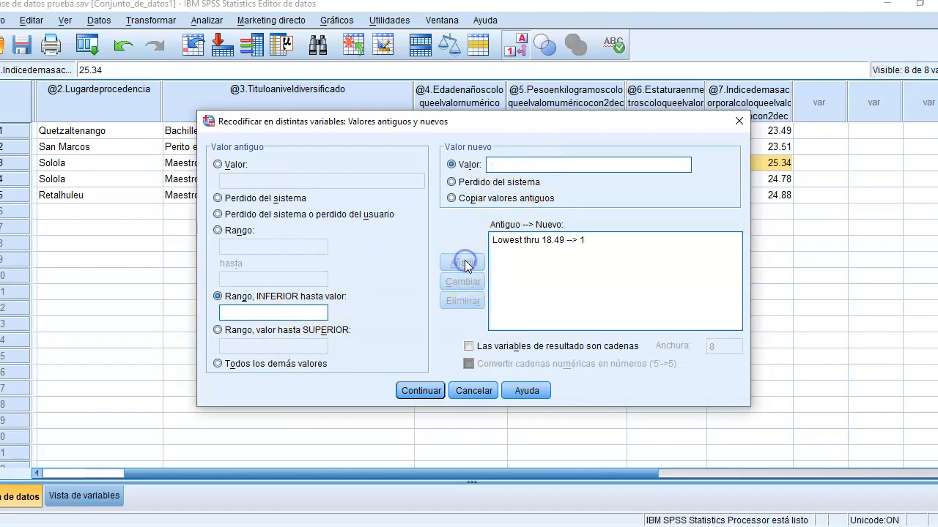
Step: Check the Normal range in the Word questionnaire and add a recode rule turning the range 18.50 to 24.99 into 2
click(388, 525)
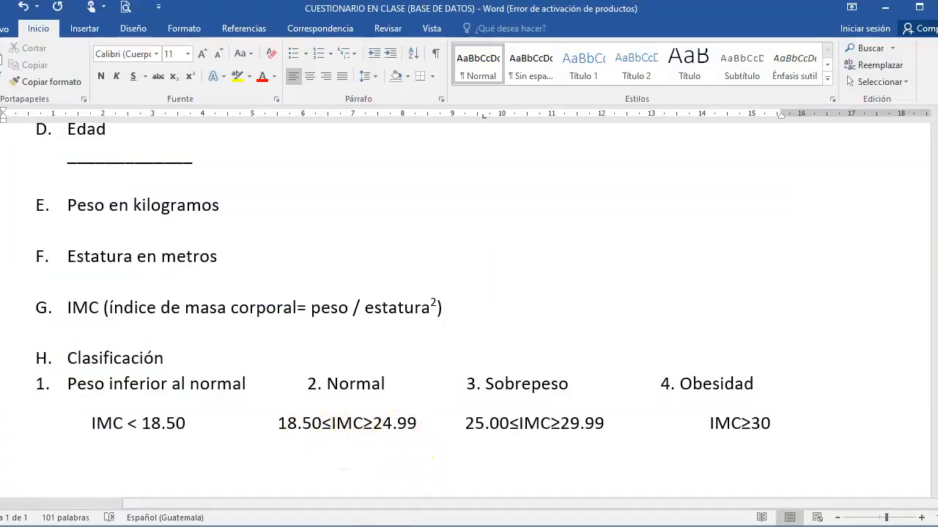
click(422, 520)
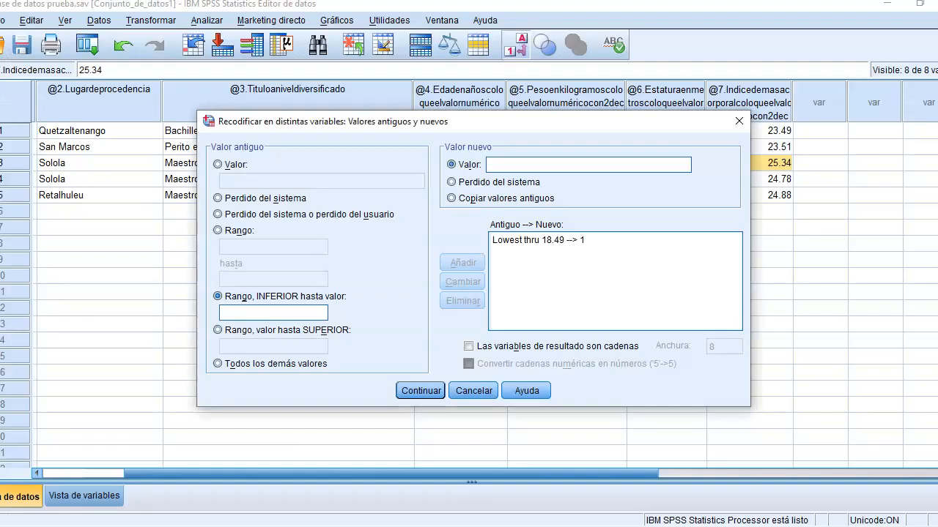
click(218, 230)
click(241, 247)
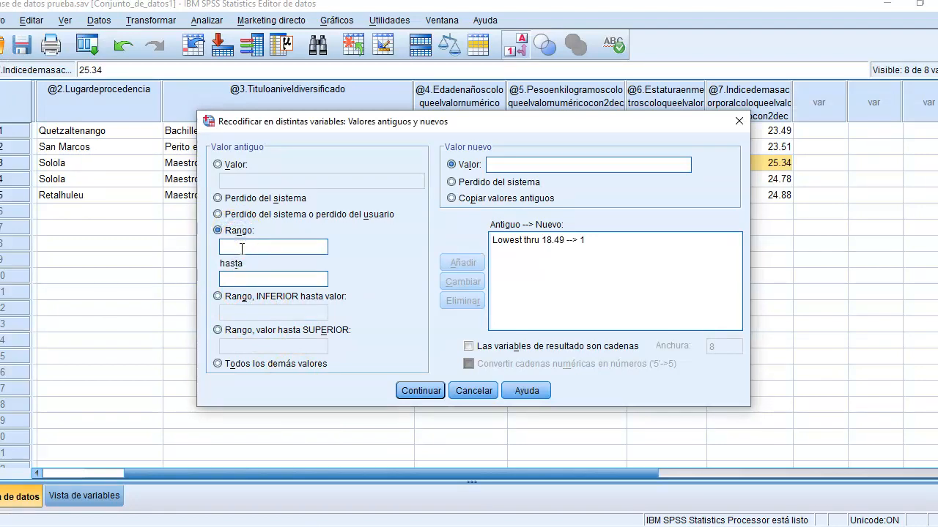
text(18.50)
click(245, 280)
text(24.99)
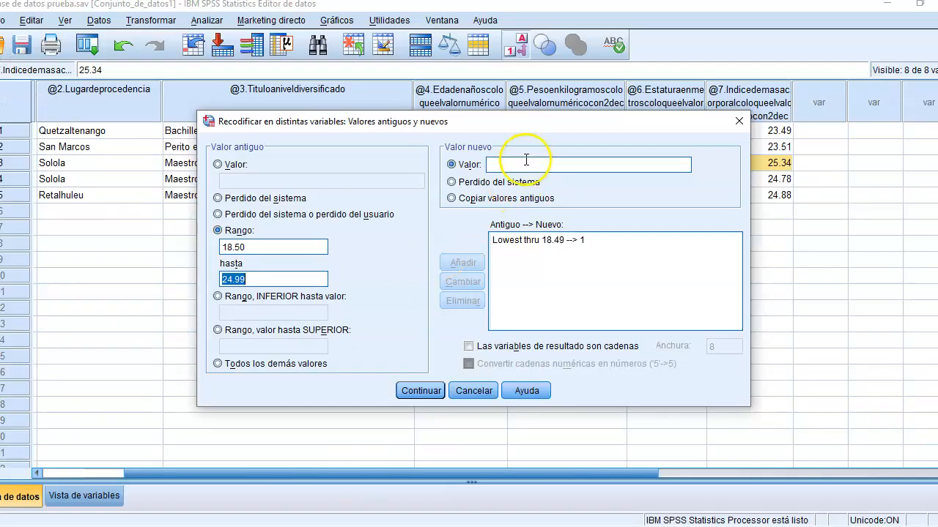
click(525, 159)
text(2)
click(464, 264)
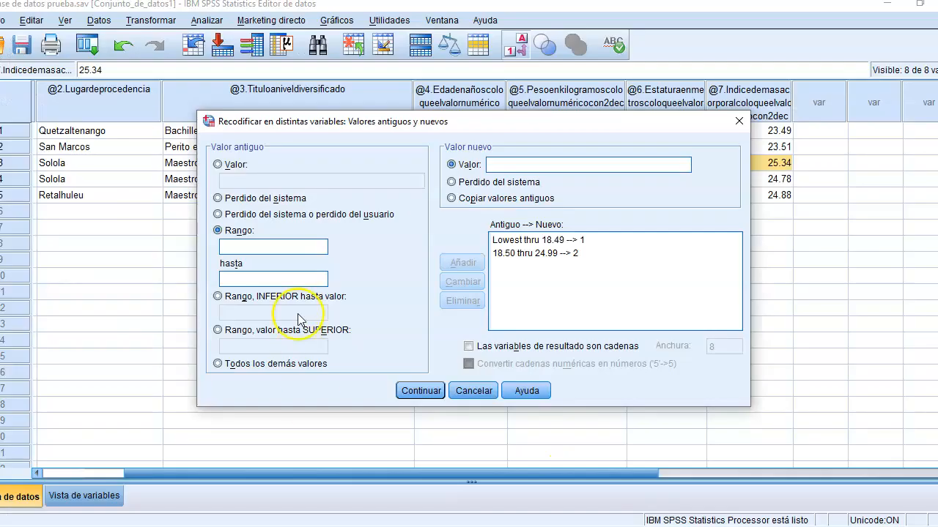
Step: Add a recode rule turning the range 25.00 to 29.99 into 3
click(261, 247)
text(25.00)
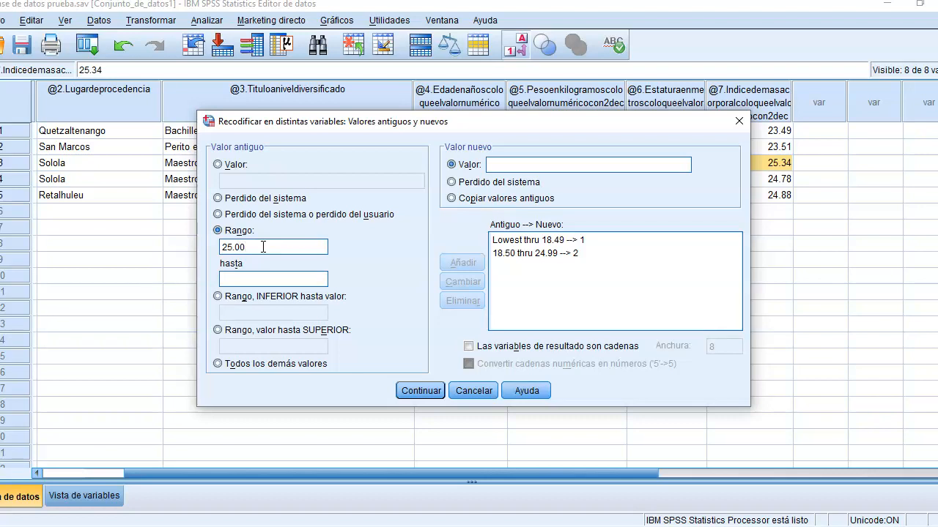
click(260, 276)
text(29.99)
click(550, 163)
text(3)
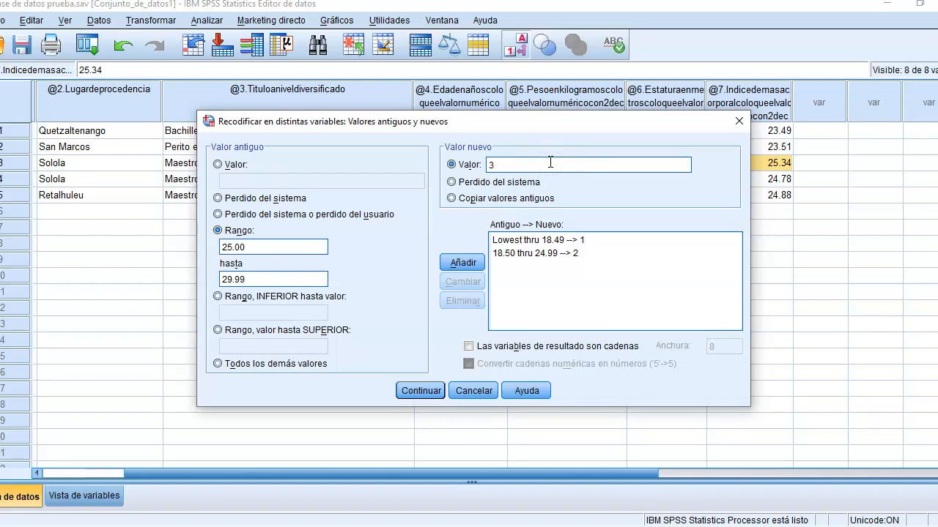
click(456, 262)
Step: Check the Obesidad range in the Word questionnaire and add a recode rule turning 30.00 through the highest value into 4
click(272, 250)
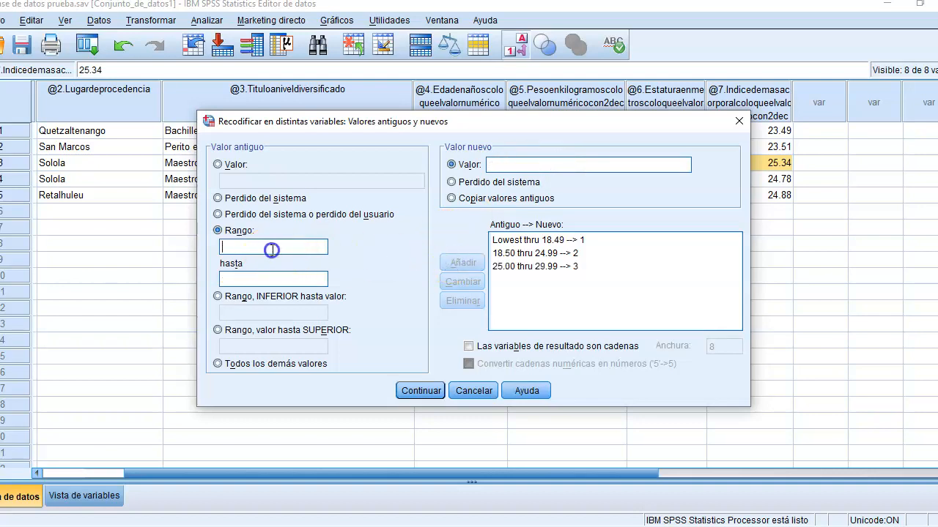
click(460, 526)
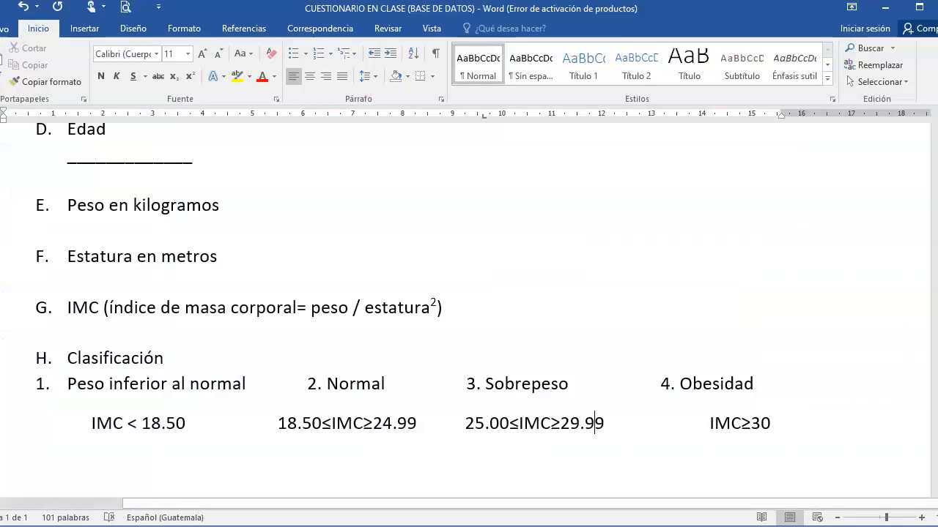
click(319, 526)
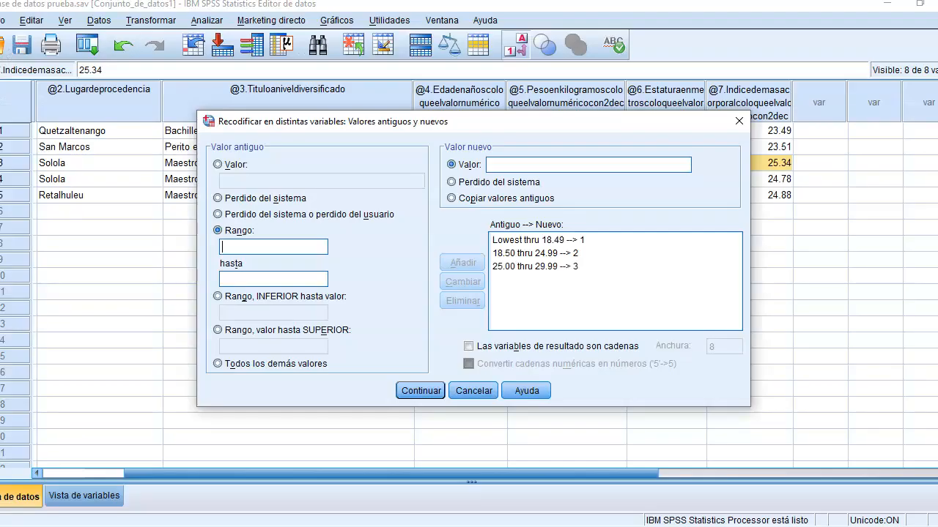
click(218, 331)
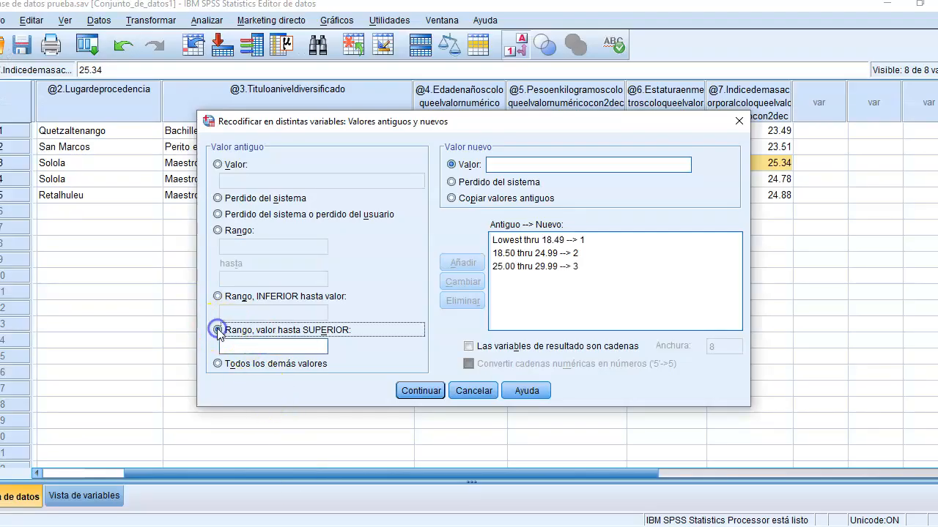
click(236, 347)
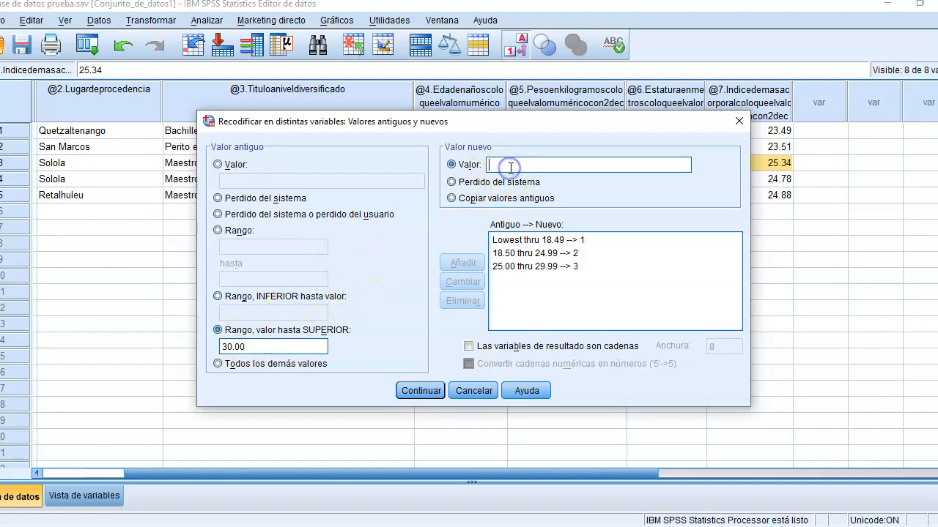
text(4)
click(462, 262)
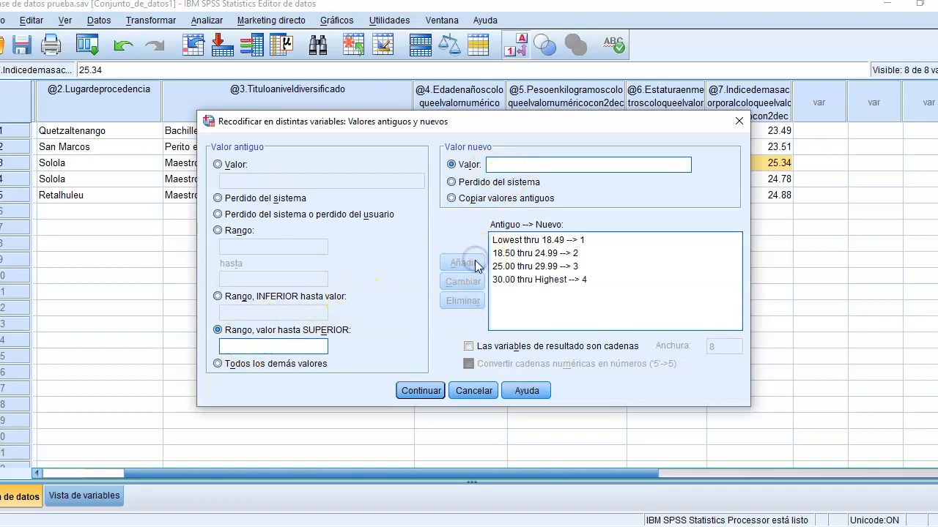
Step: Accept the old and new values, run the recode into imcclas, and close the results viewer
click(434, 389)
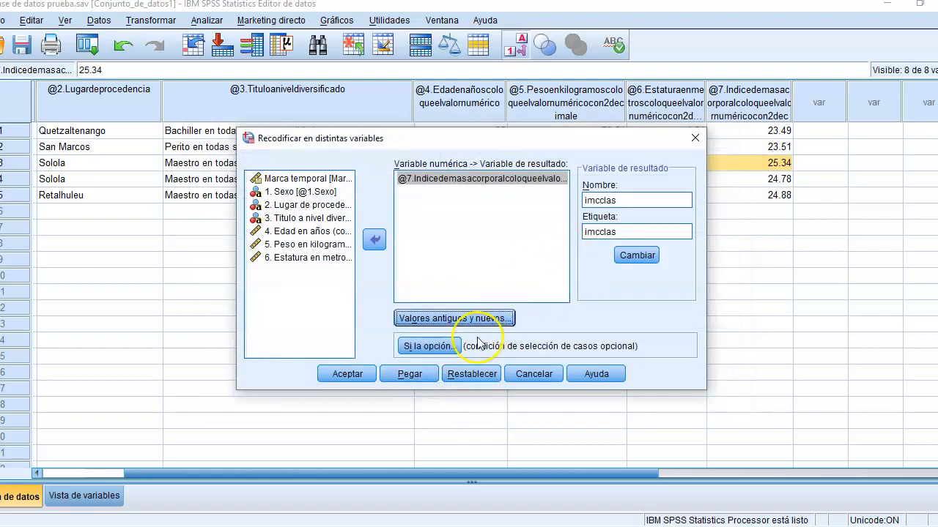
click(349, 376)
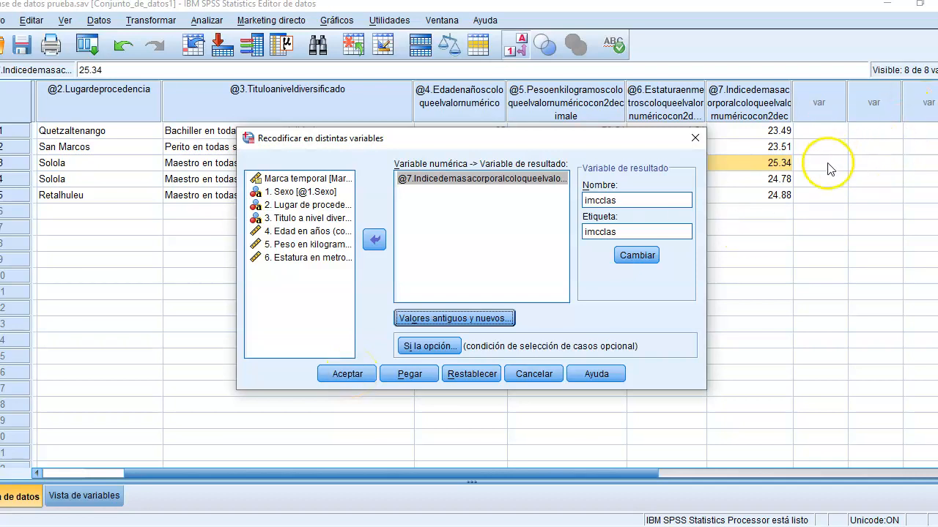
click(348, 373)
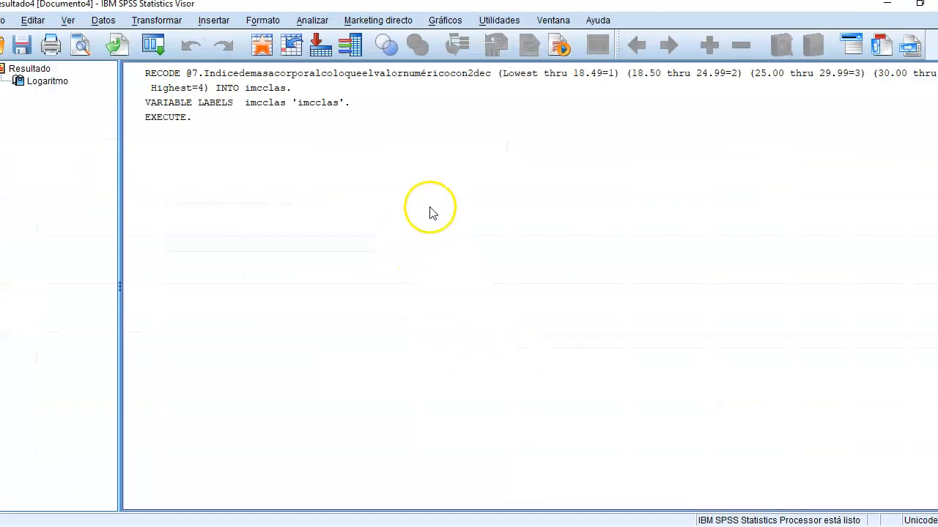
click(193, 120)
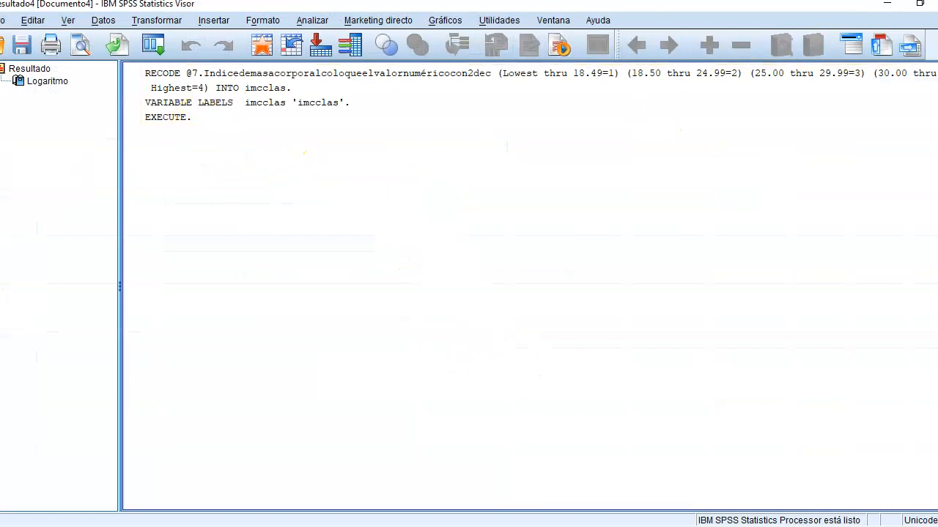
key(alt+F4)
click(472, 288)
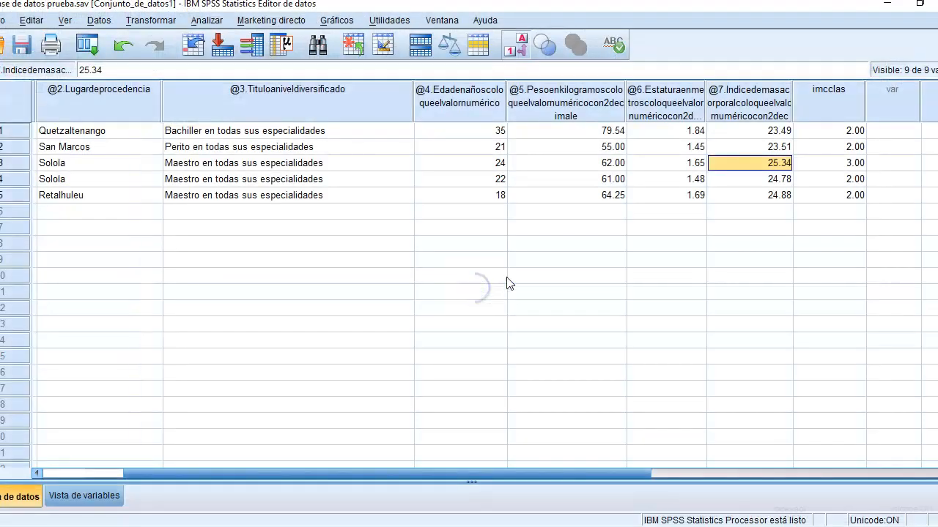
Step: Set the decimals of the imcclas variable to 0 in the variable definitions
click(837, 132)
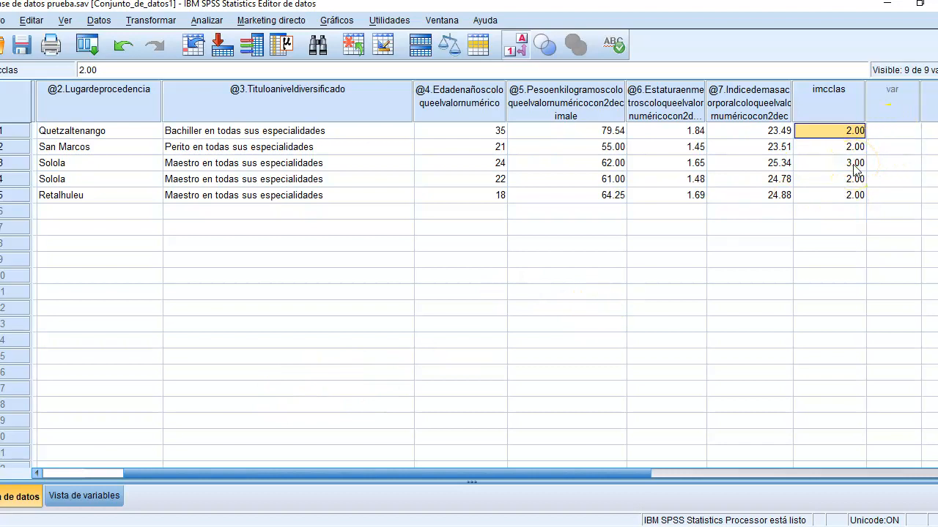
click(119, 495)
click(230, 215)
click(256, 215)
click(268, 218)
click(268, 217)
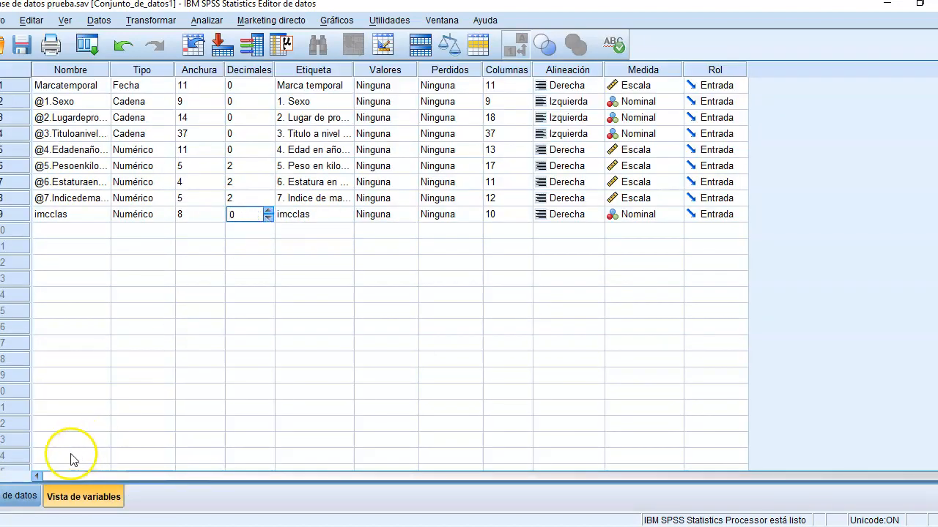
Step: Compare the imcclas codes of the first three cases with their body mass index values and the Word questionnaire's classification ranges
click(17, 496)
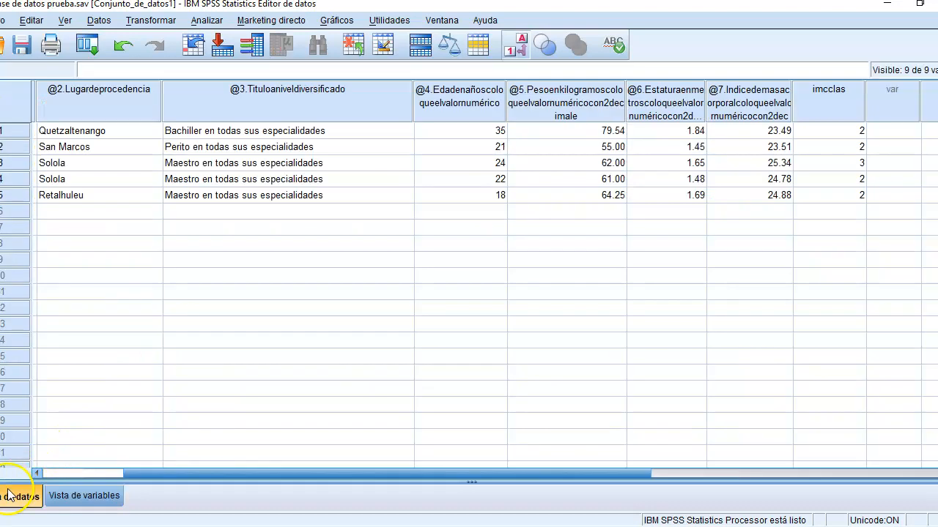
click(852, 130)
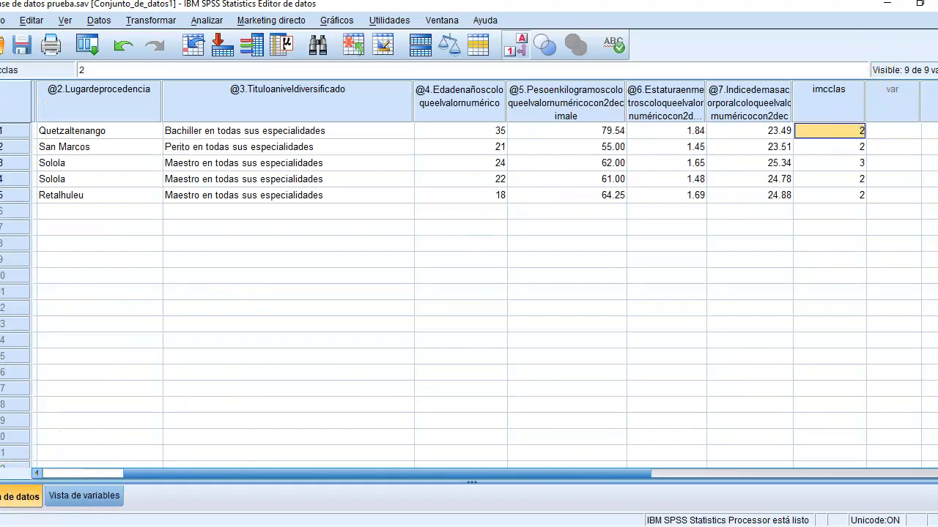
key(alt+Tab)
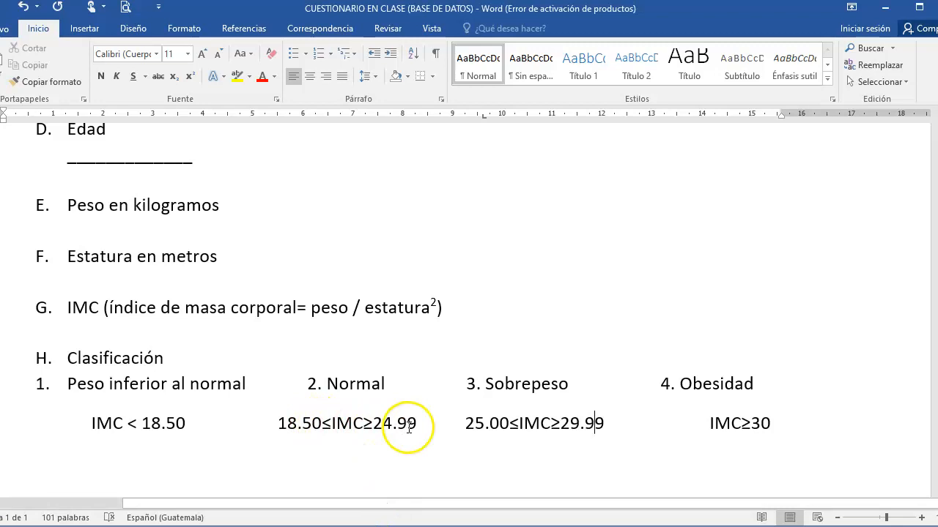
click(355, 526)
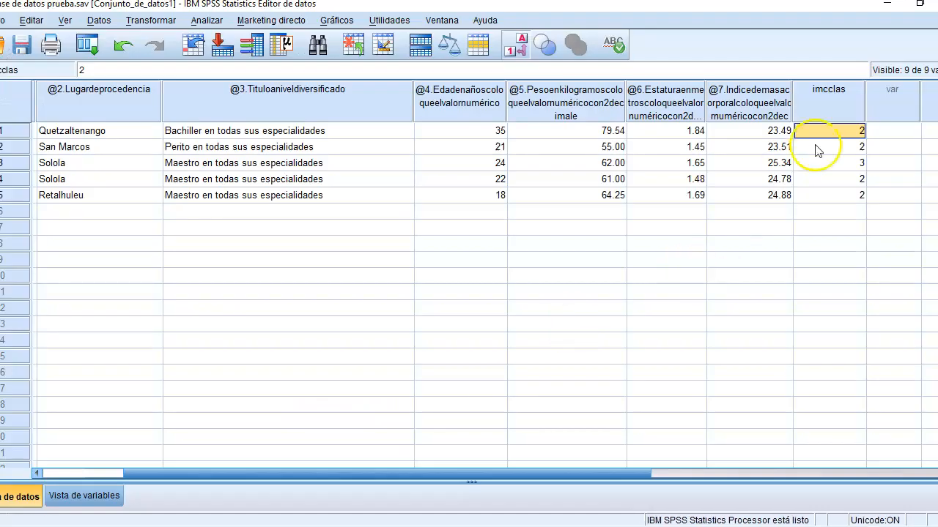
click(783, 133)
click(846, 148)
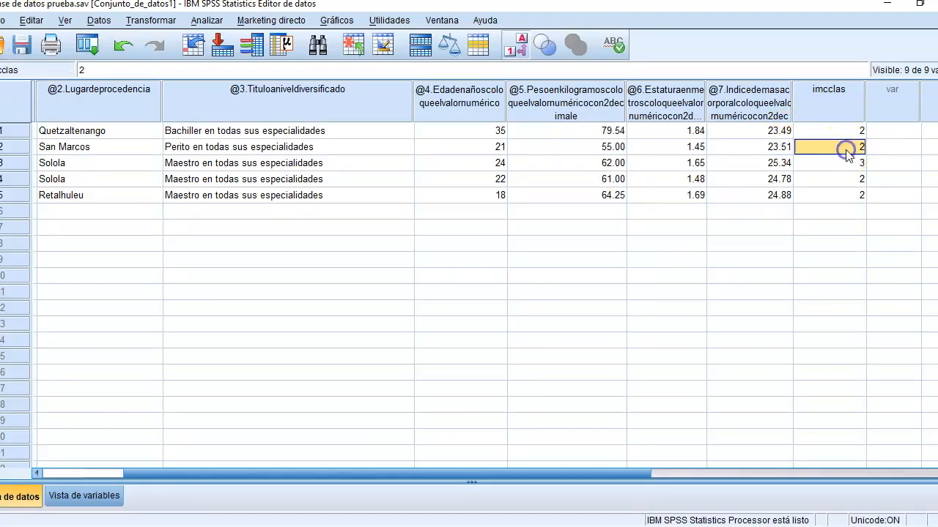
click(846, 163)
click(773, 166)
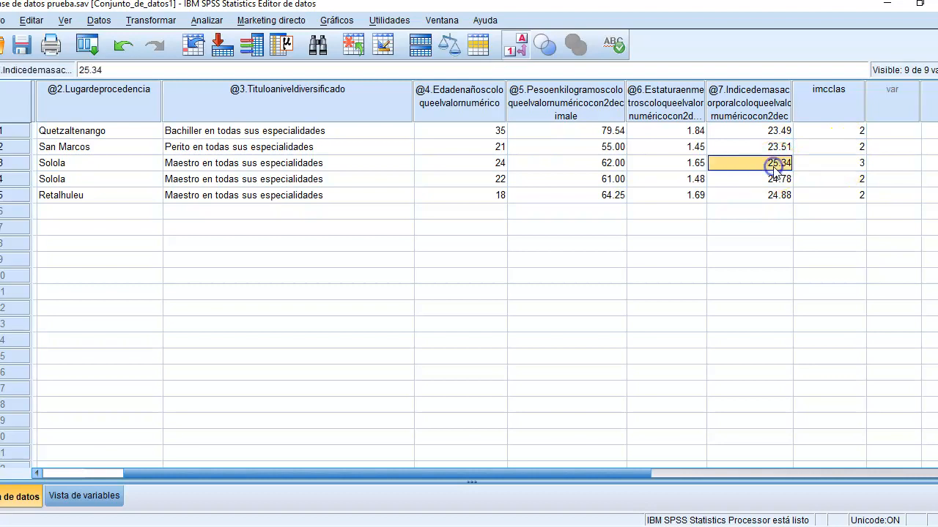
click(459, 526)
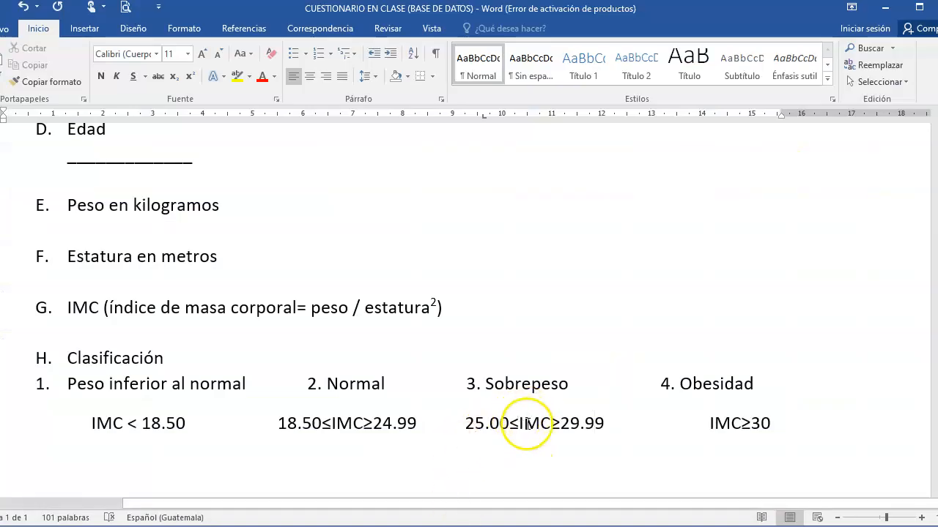
Step: Return to the SPSS data and check the imcclas codes of the third, fourth and fifth cases
click(366, 520)
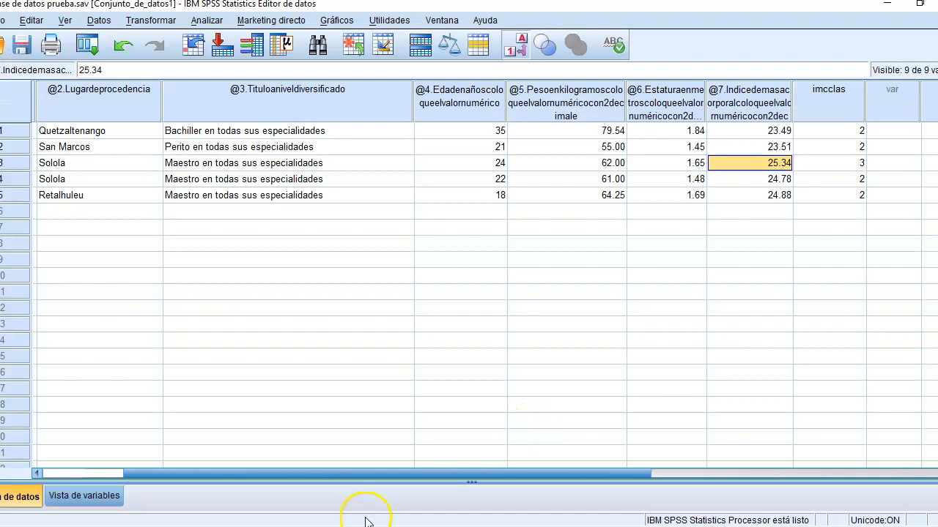
click(860, 164)
click(857, 180)
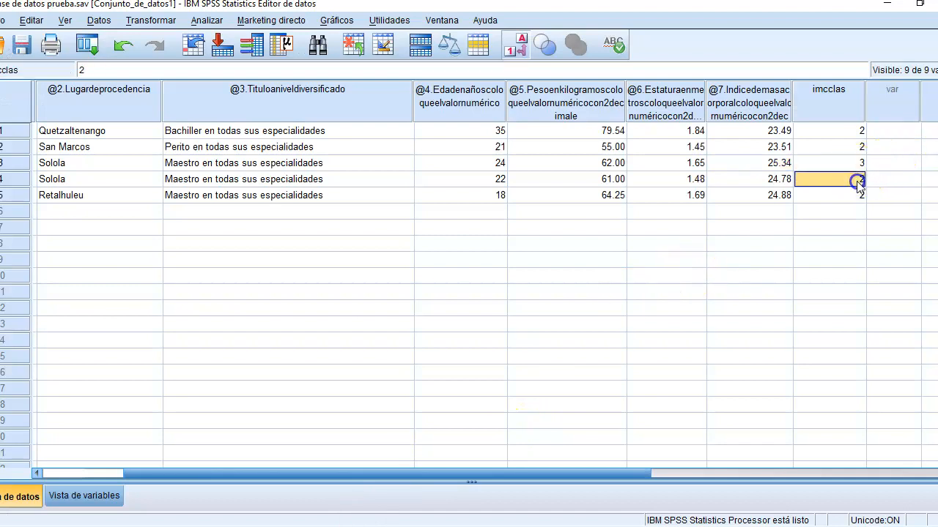
click(859, 196)
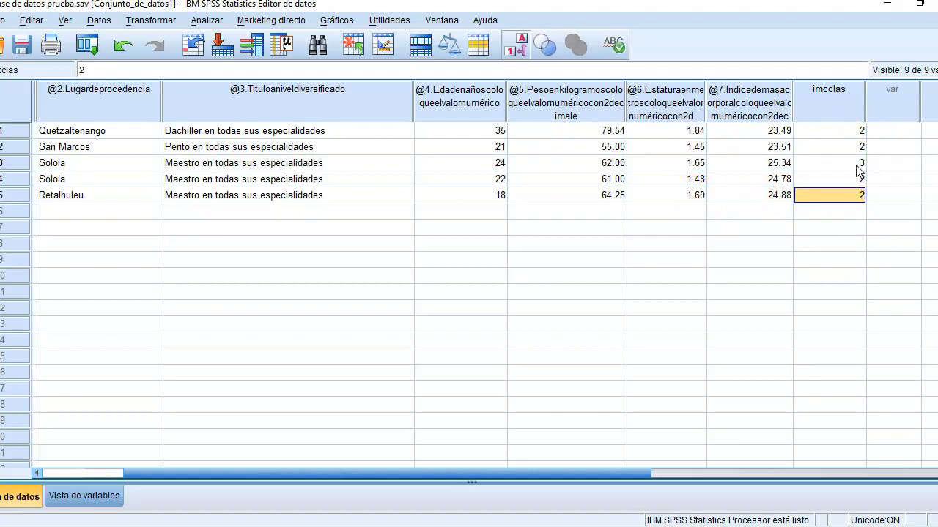
Step: Open the value labels of imcclas in the variable definitions and add the label "peso inferior" for value 1
click(103, 495)
click(68, 216)
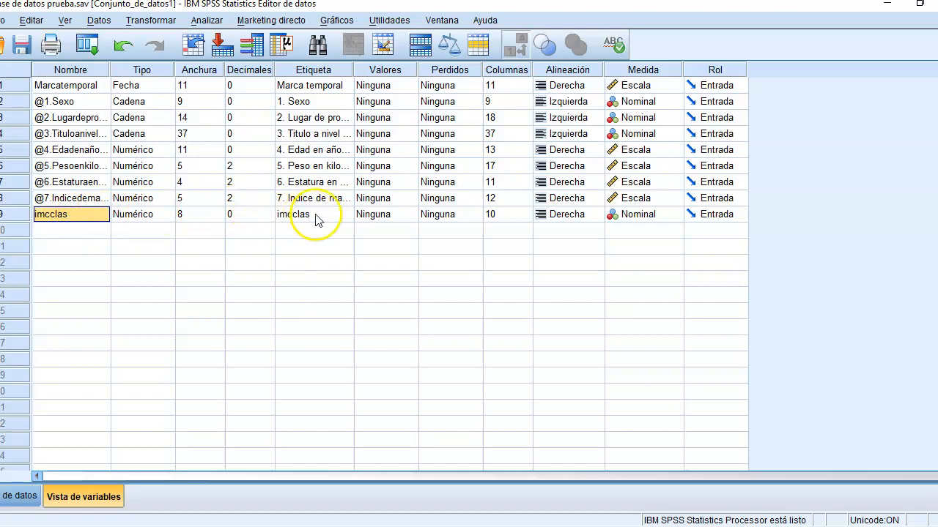
click(385, 215)
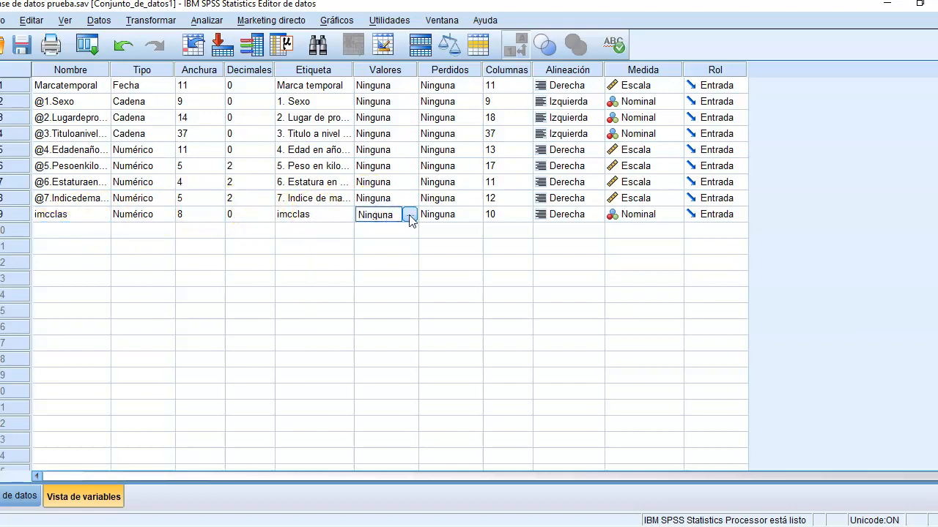
click(409, 215)
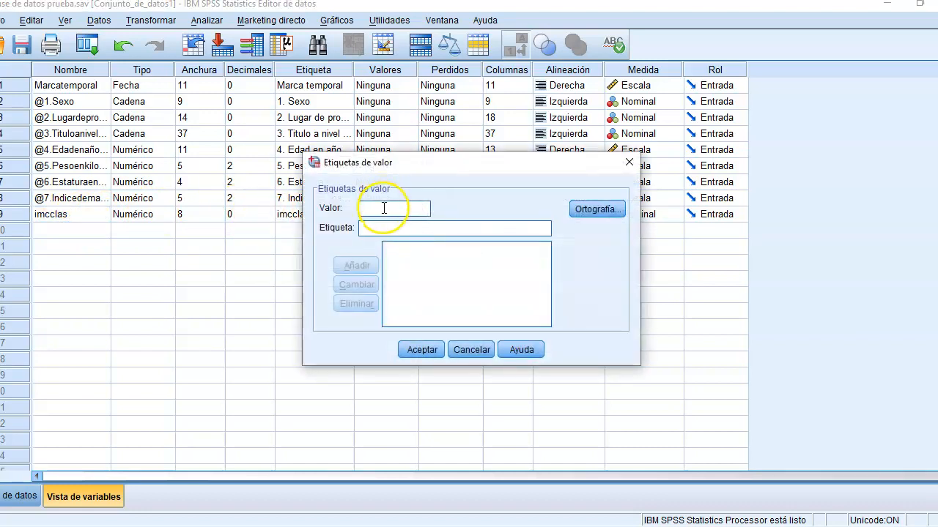
text(1)
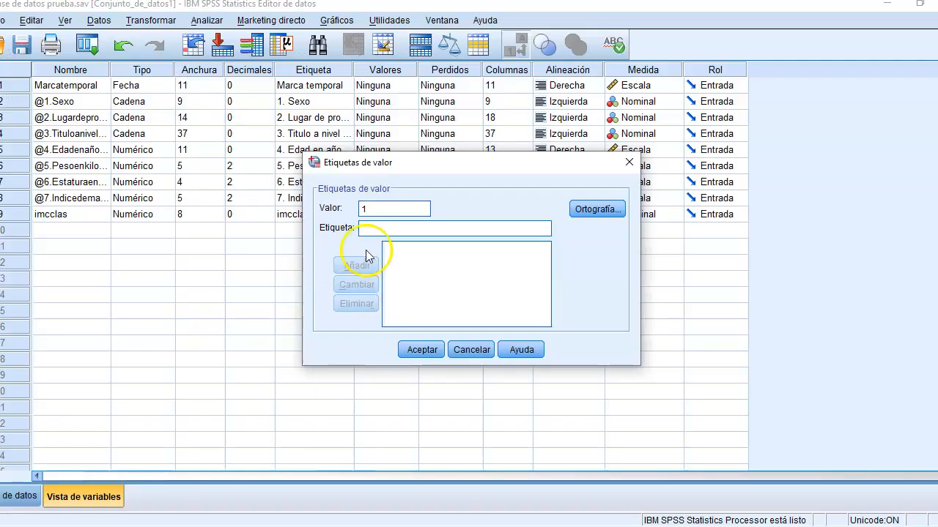
click(372, 228)
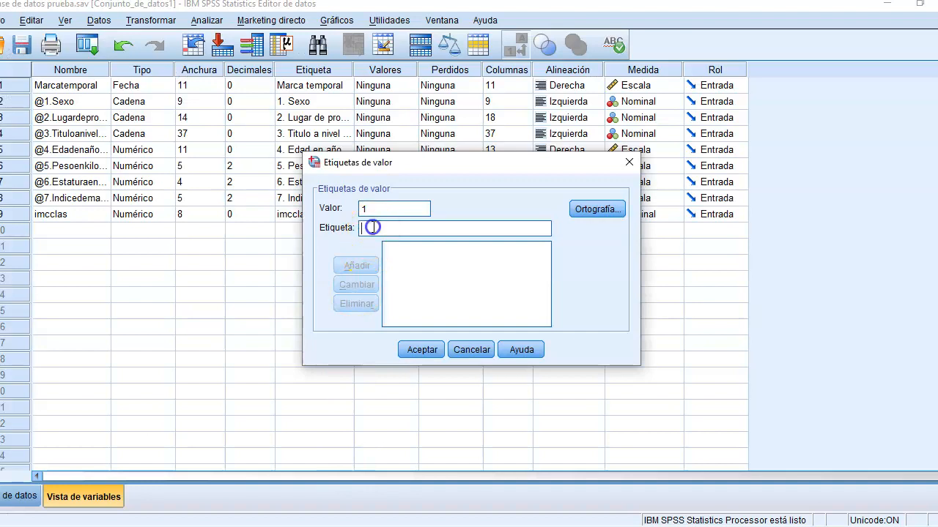
text(peso inferior)
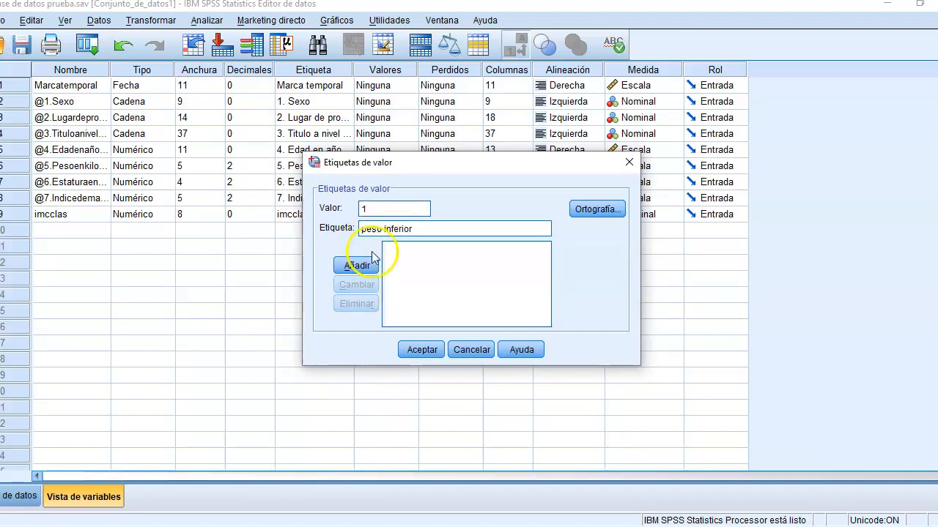
click(357, 265)
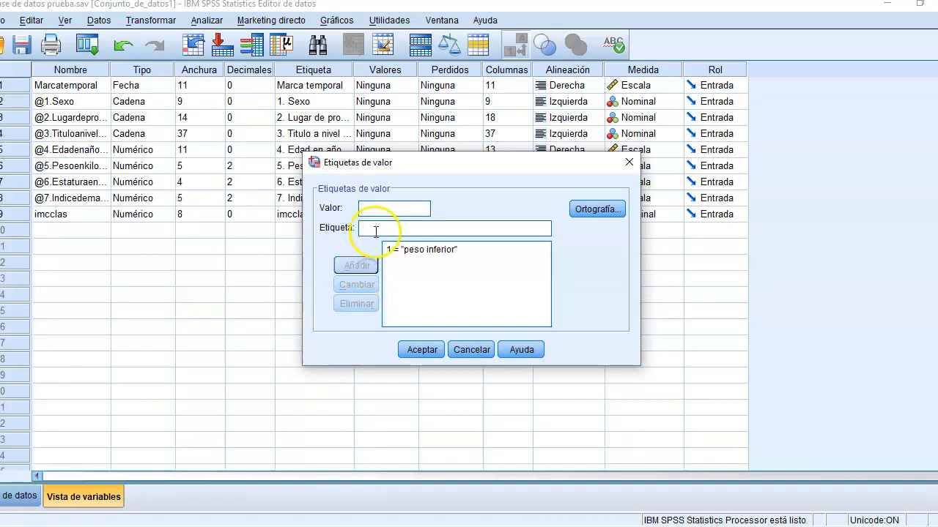
Step: Check the second category in the Word questionnaire and add the imcclas value label "normal" for 2 in SPSS
click(448, 525)
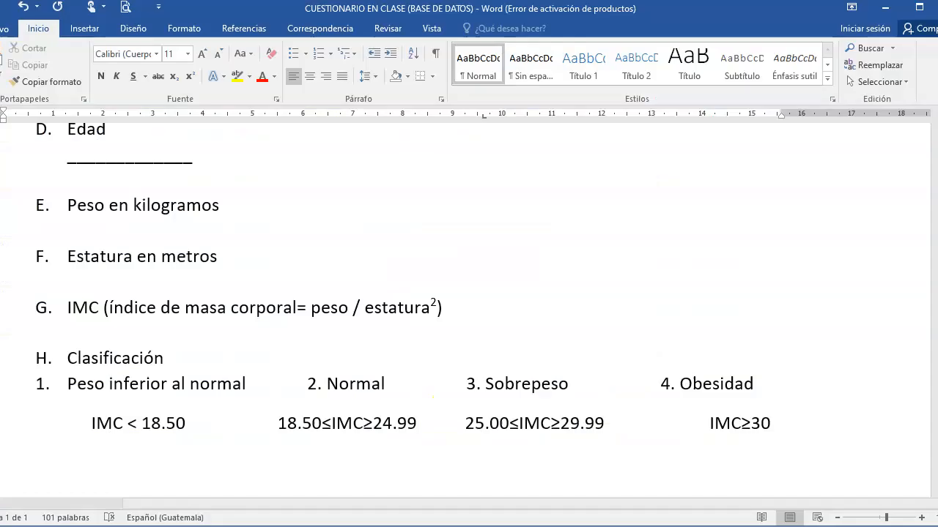
click(364, 525)
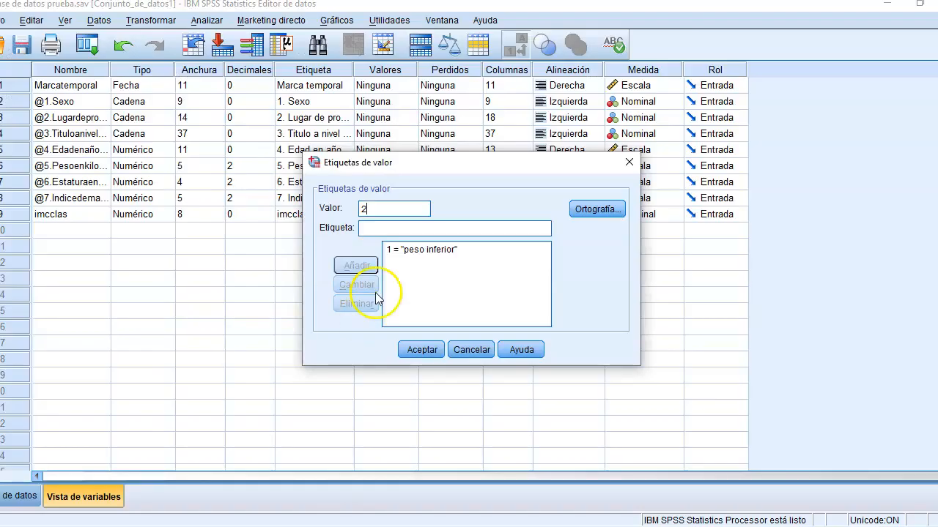
text(normal)
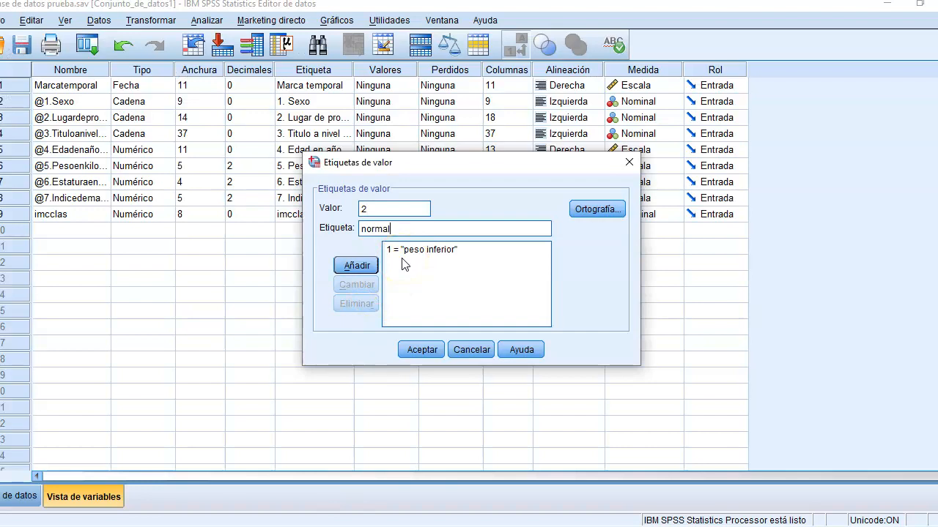
click(357, 266)
Step: Check the third category in the Word questionnaire and add the imcclas value label "soprepeso" for 3 in SPSS
text(3)
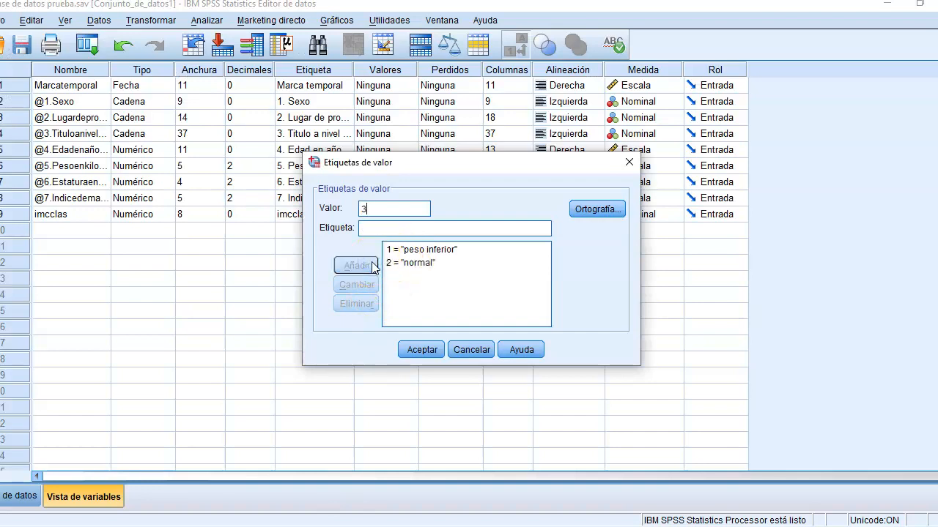
click(414, 522)
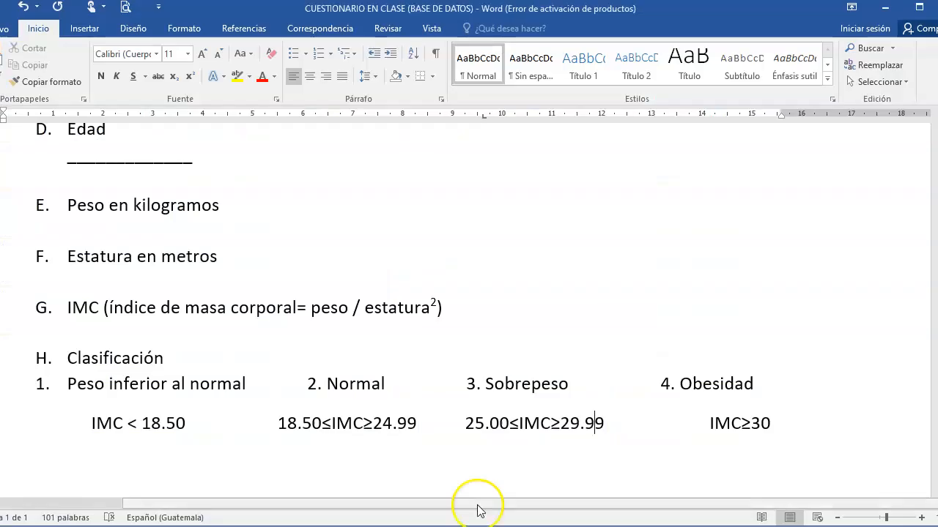
click(414, 521)
text(soprepeso)
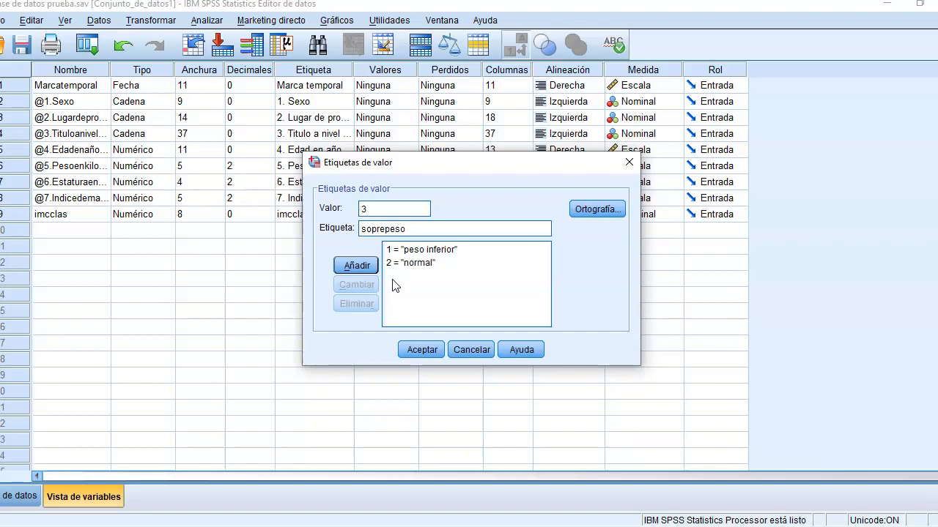
click(356, 264)
Step: Add the value label "obesidad" for 4 and accept the imcclas value labels
click(400, 205)
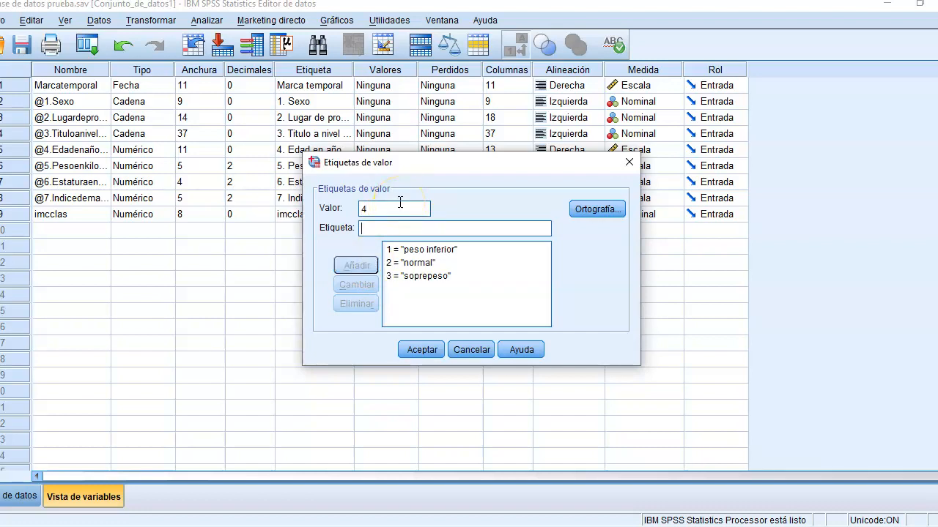
text(obesidad)
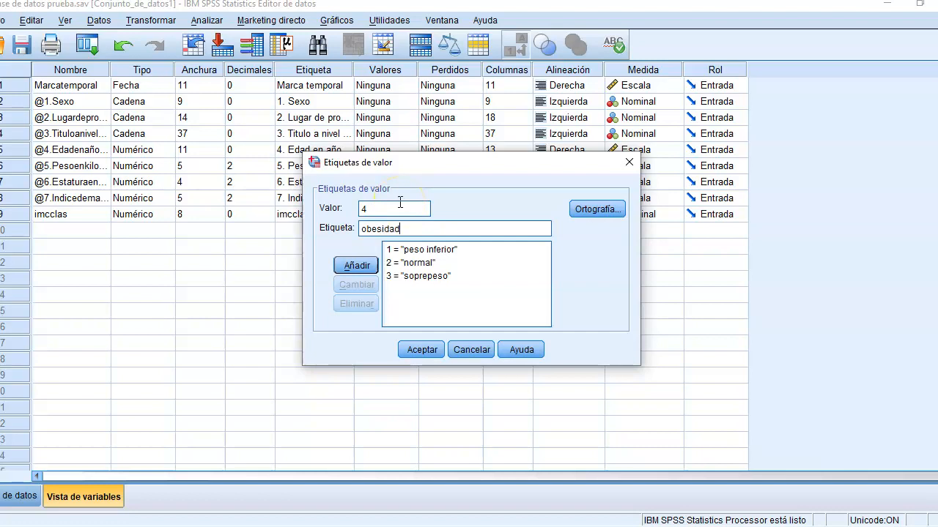
click(367, 266)
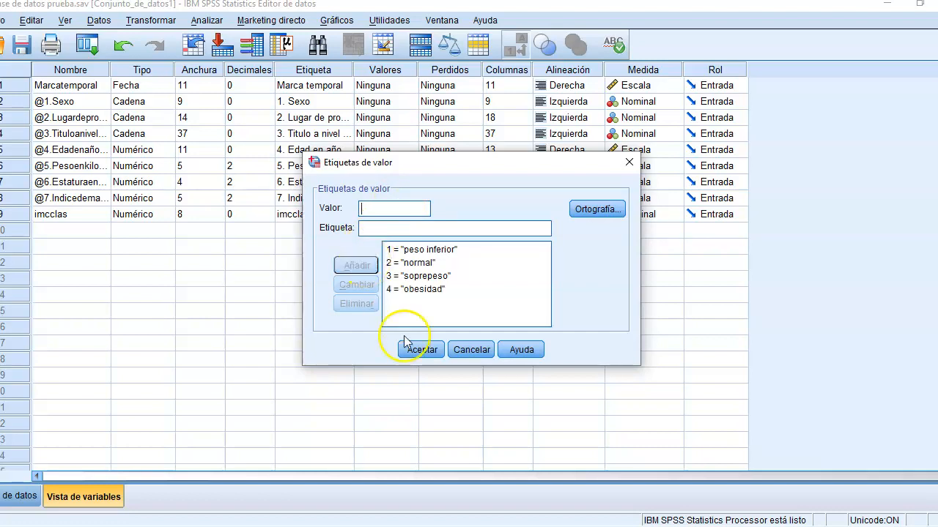
click(424, 349)
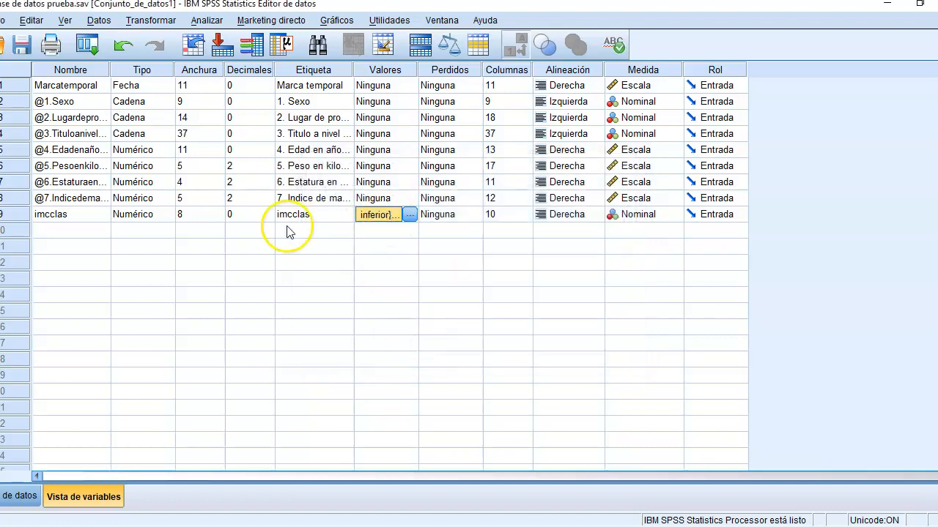
Step: Reopen the value labels of imcclas, review the defined list and accept it
click(88, 212)
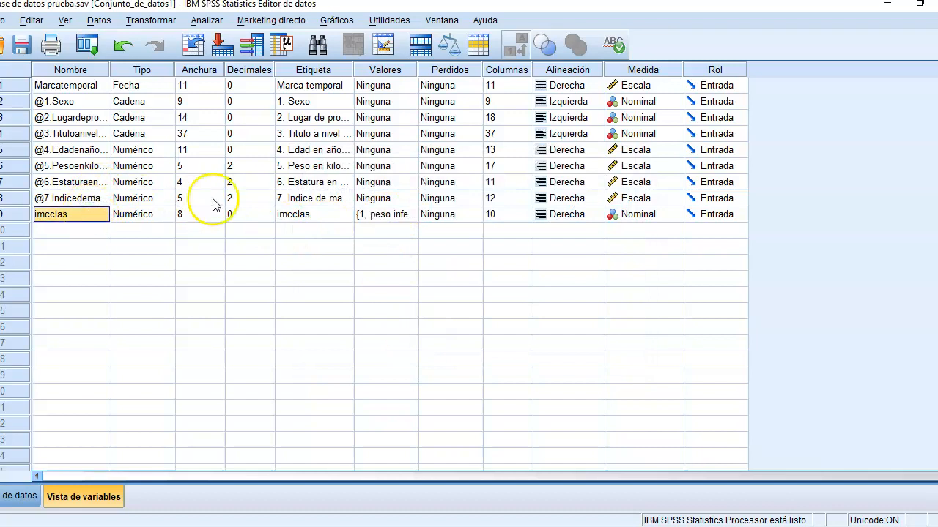
click(395, 216)
click(409, 215)
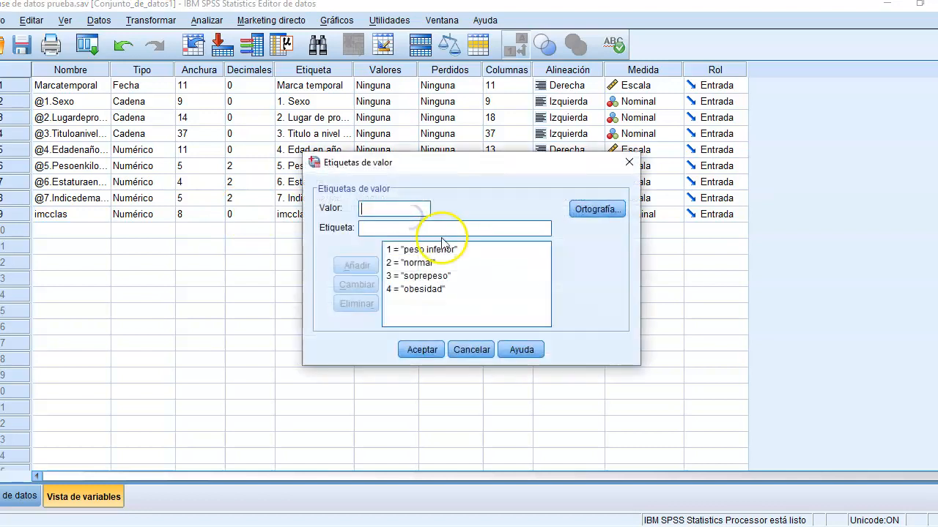
click(443, 253)
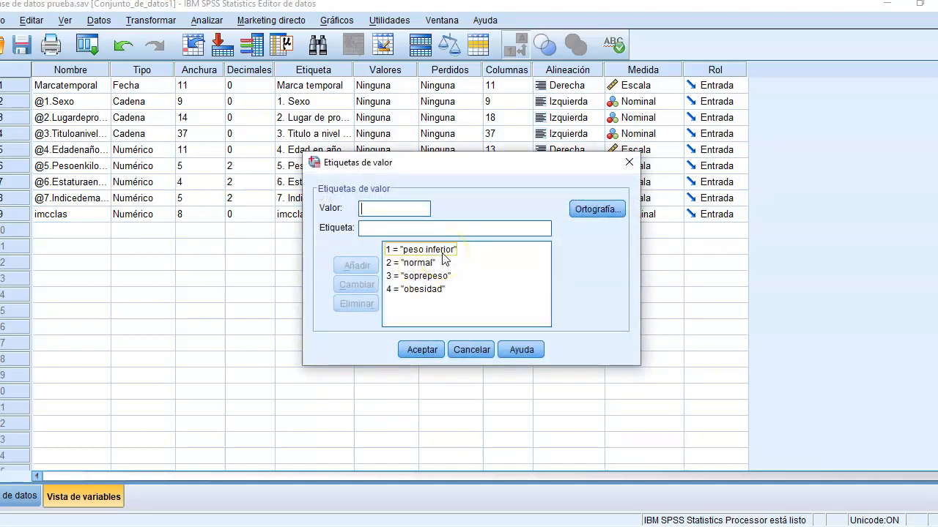
click(424, 350)
Step: Return to the data and compare each case's body mass index with its imcclas label
click(13, 497)
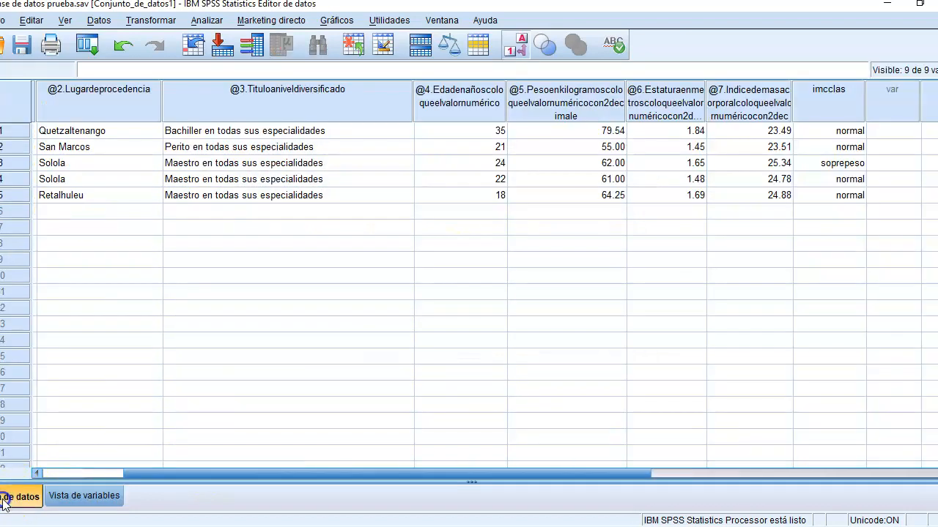
click(841, 131)
click(775, 136)
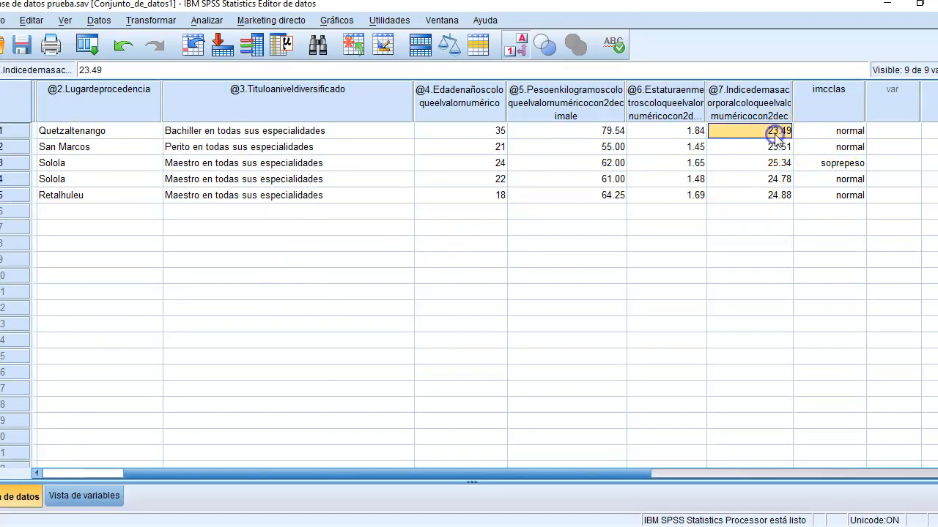
click(817, 135)
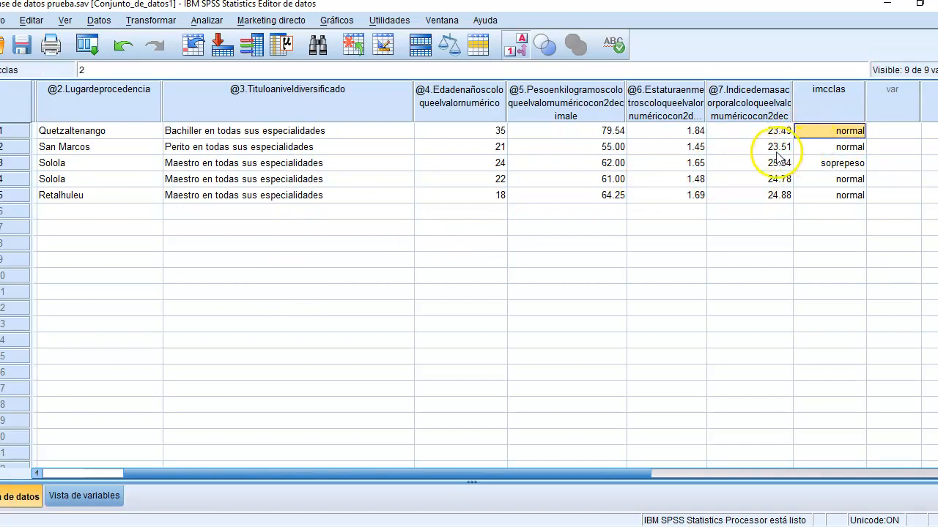
click(787, 149)
click(809, 167)
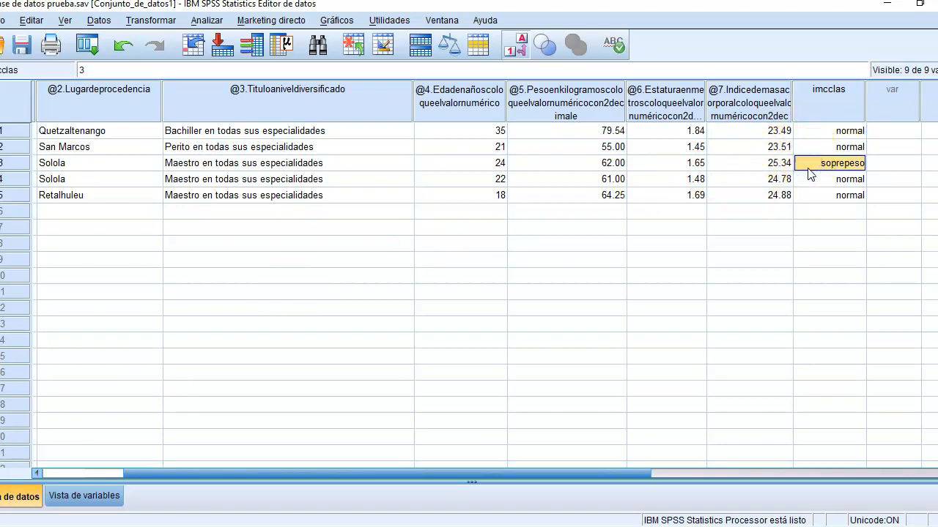
click(778, 177)
click(779, 196)
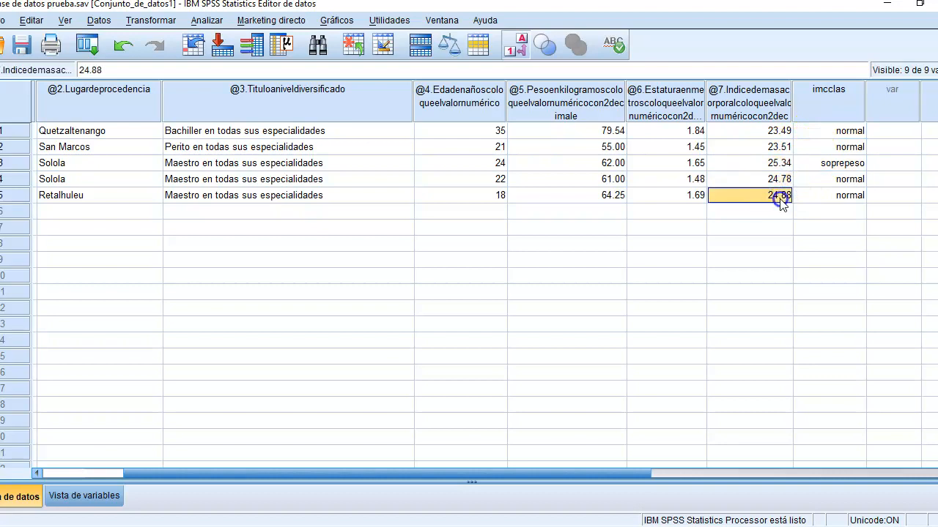
click(835, 195)
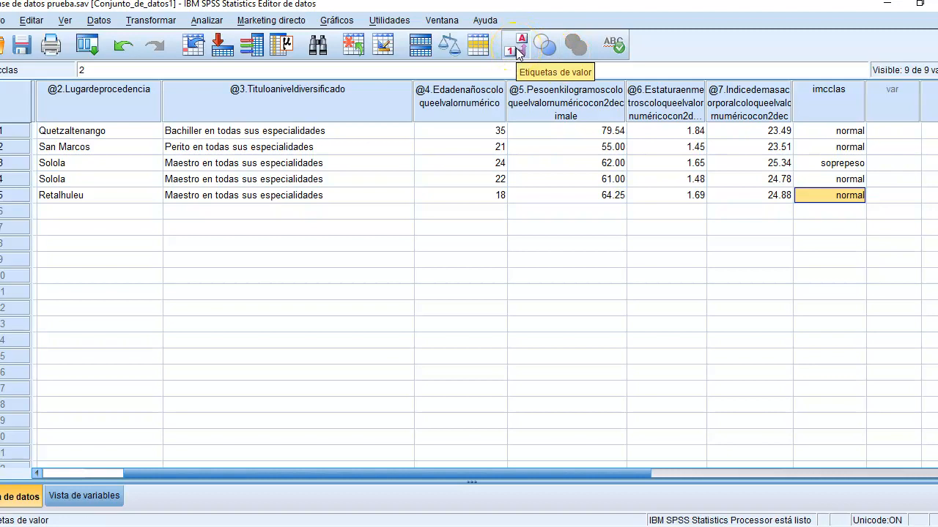
Step: Switch the data display from value labels to numeric codes and back to value labels
click(518, 52)
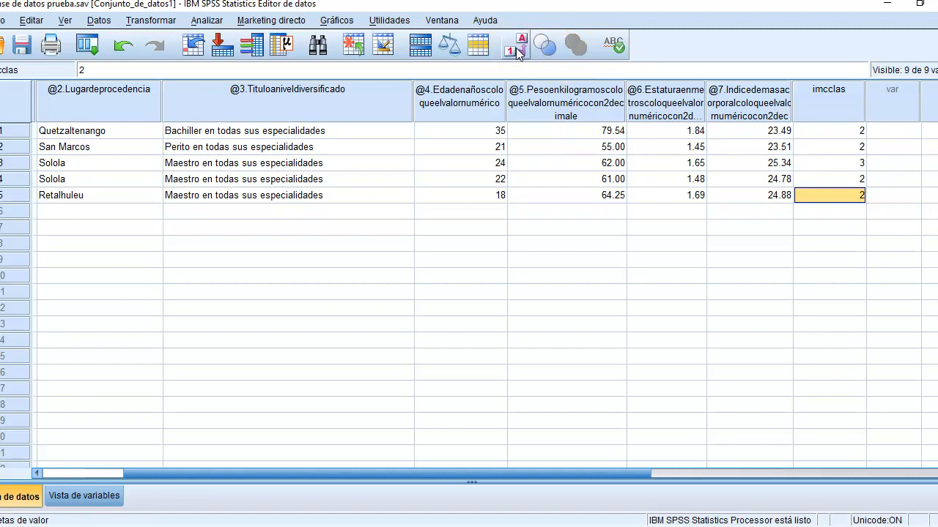
click(518, 51)
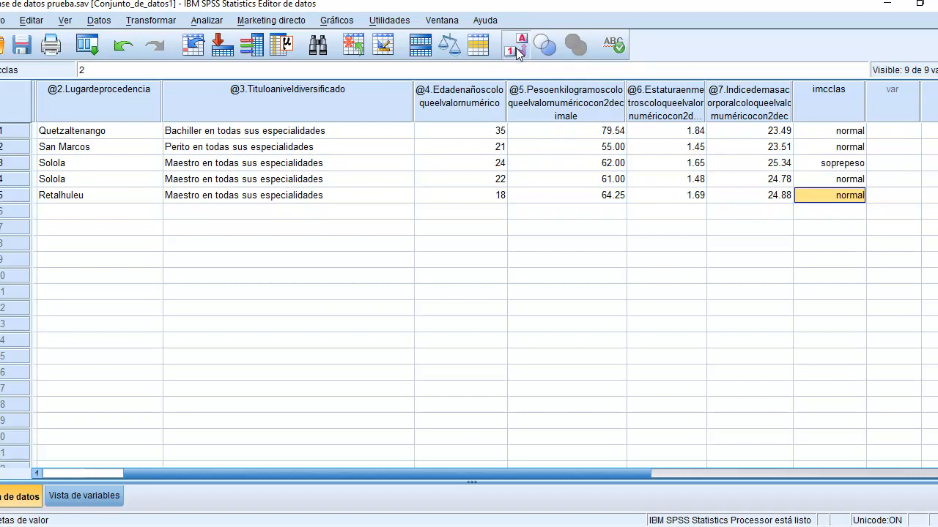
click(586, 243)
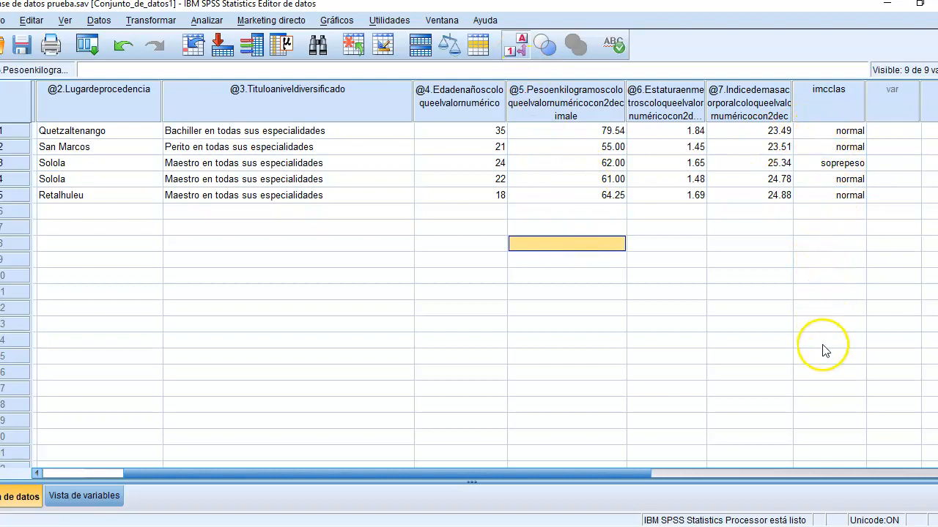
Step: Compare the second case's body mass index with its imcclas label
click(769, 147)
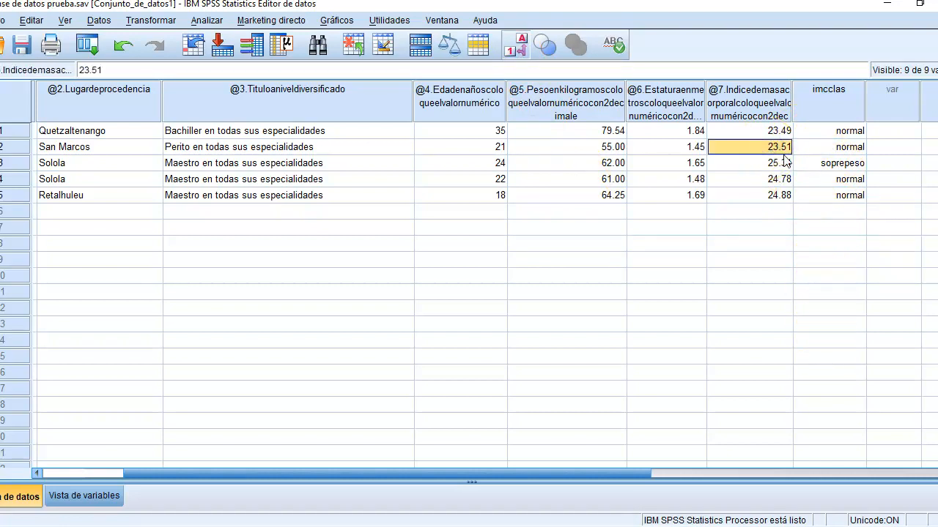
click(857, 146)
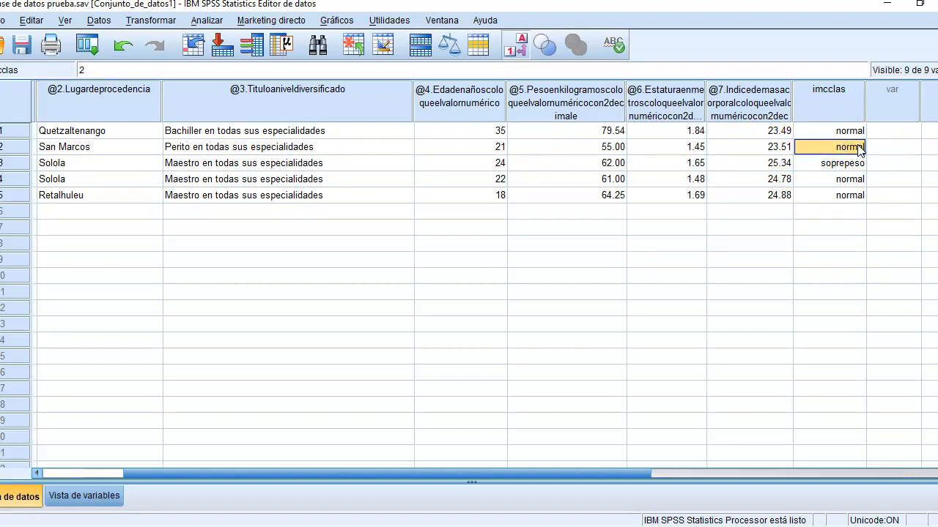
click(326, 210)
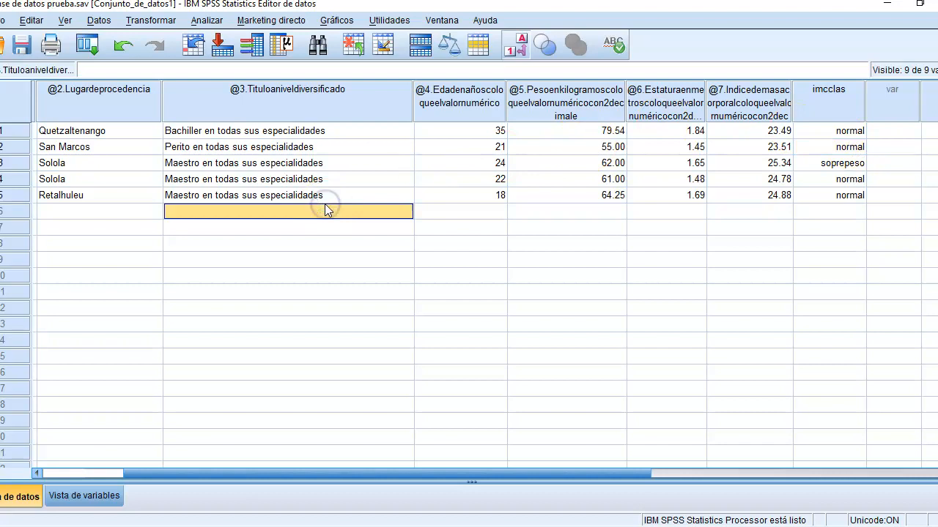
Step: Start a Frequencies analysis and review its statistics, chart, format and style options for the numeric variables
click(205, 20)
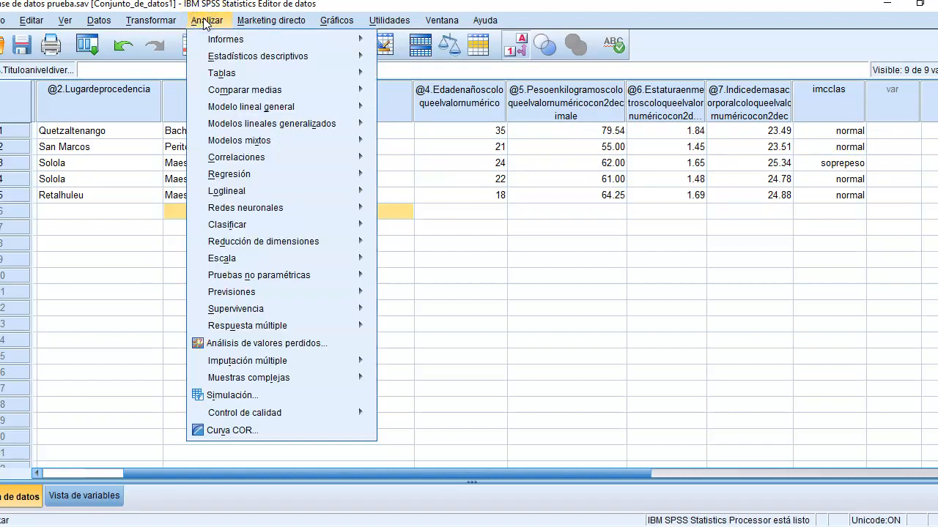
click(358, 58)
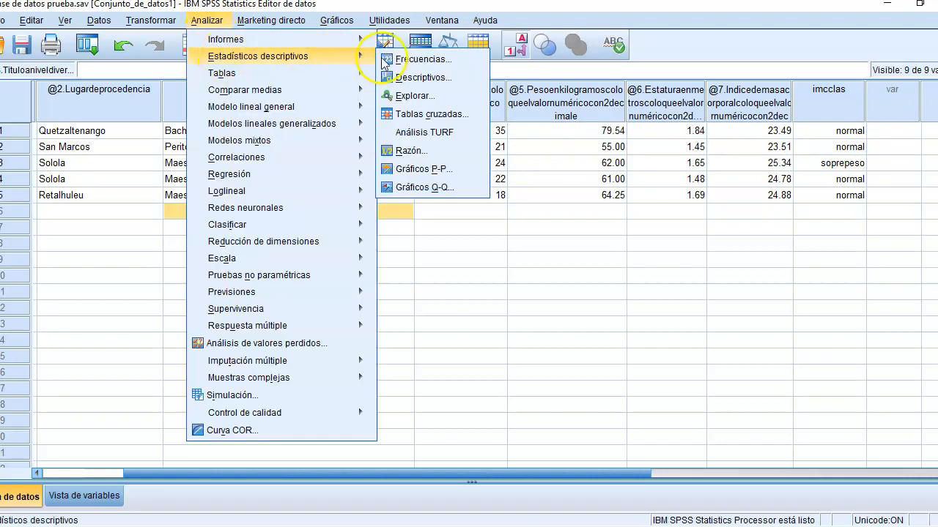
click(421, 59)
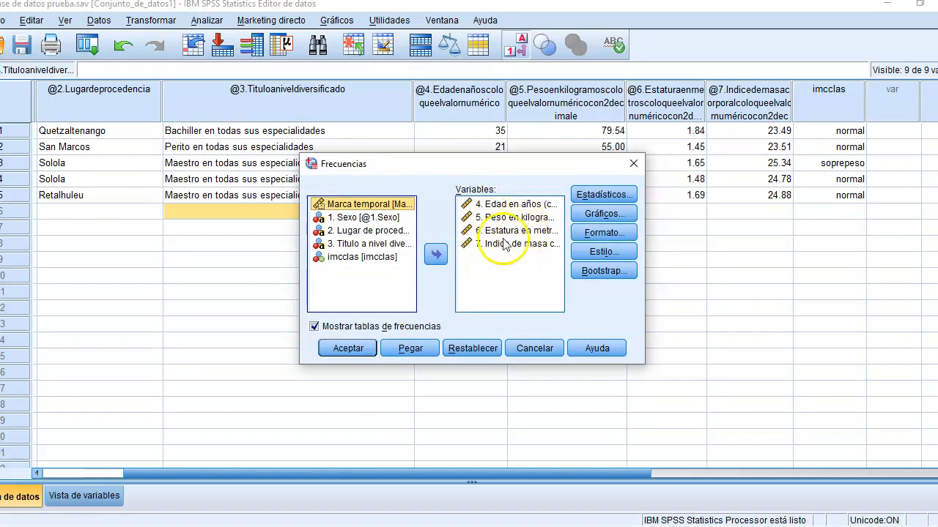
click(505, 205)
click(605, 197)
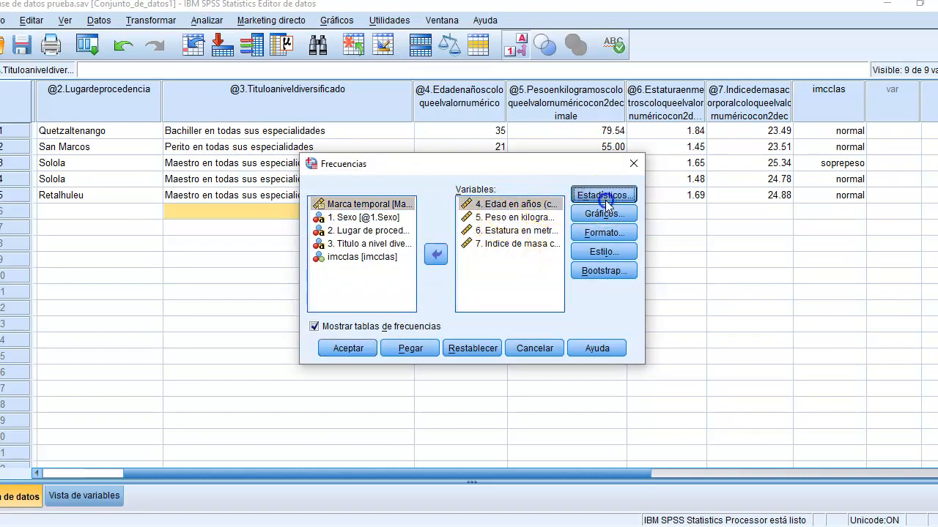
click(418, 390)
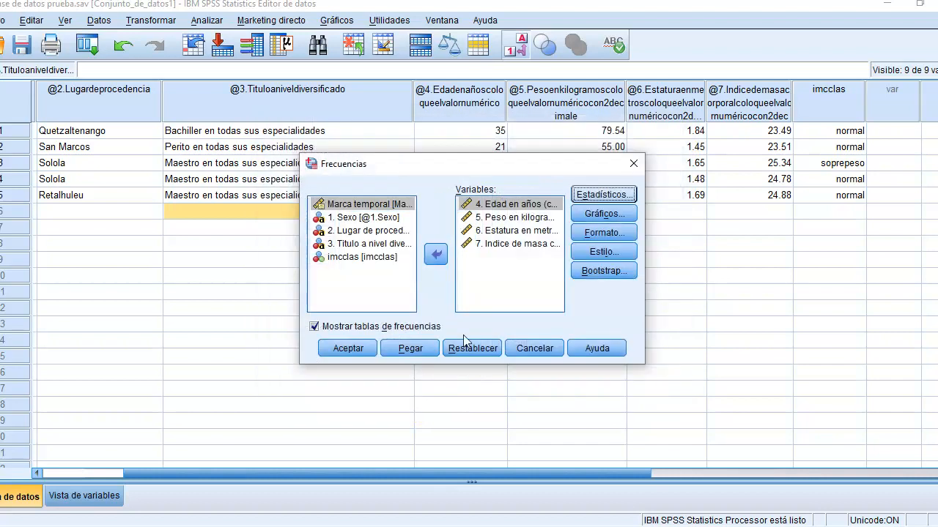
click(605, 213)
click(469, 410)
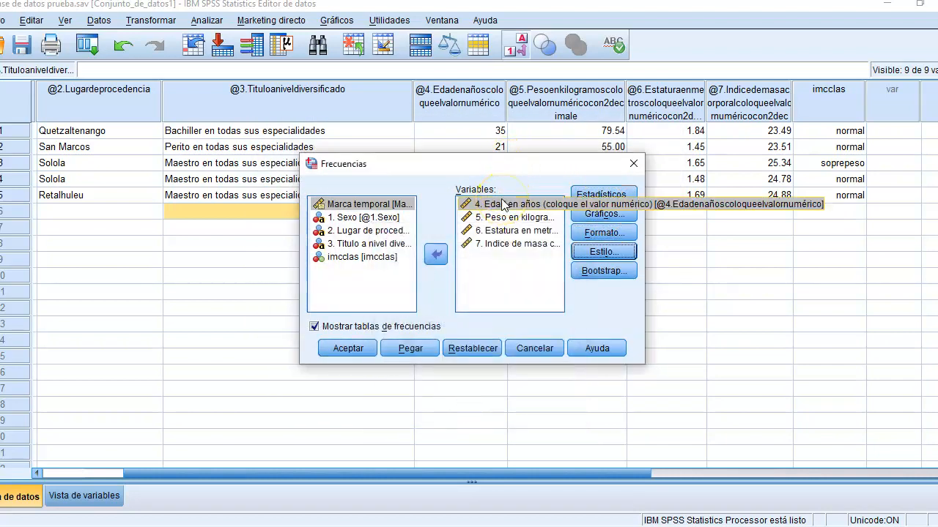
click(495, 206)
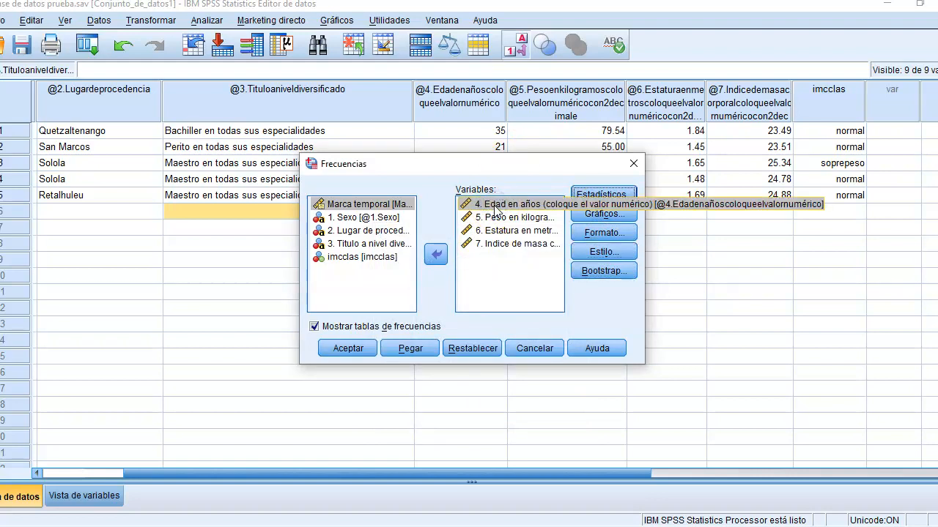
click(496, 209)
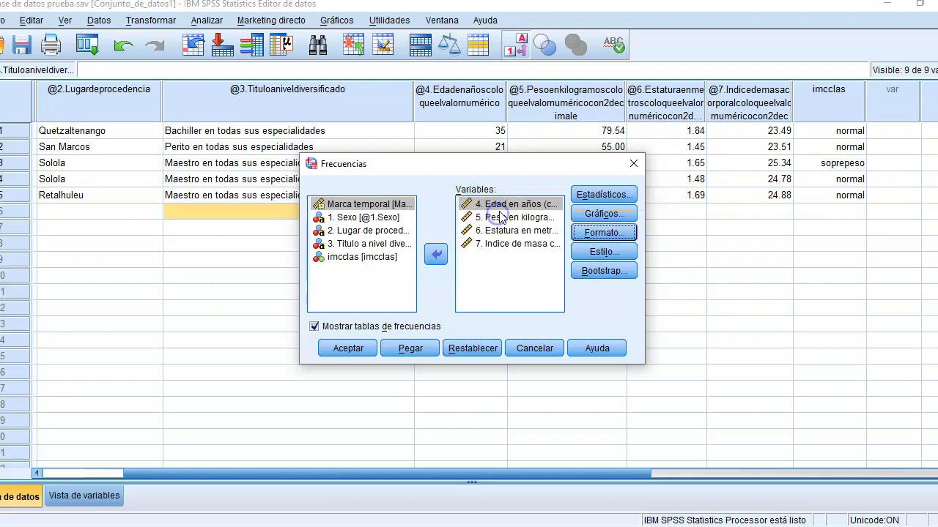
Step: Remove weight, height, body mass index and age from the Frequencies analysis variables
click(508, 218)
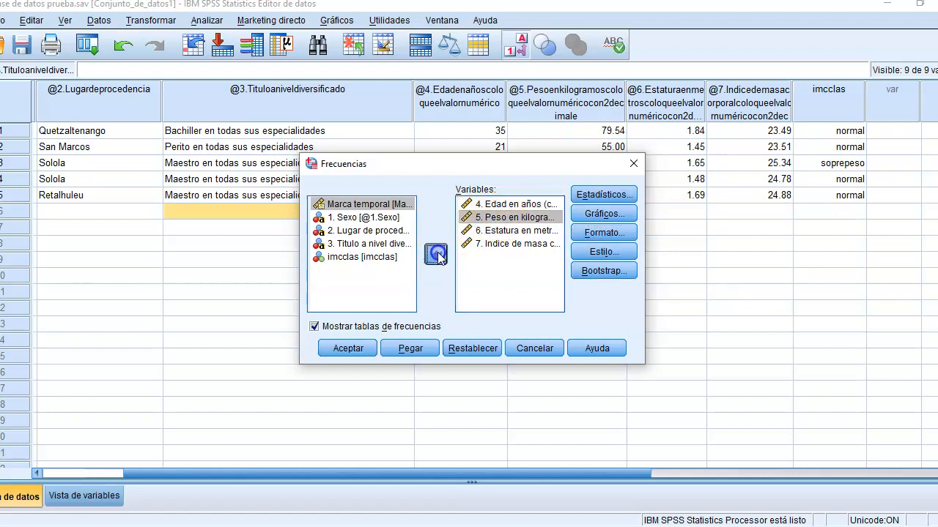
double_click(483, 219)
click(483, 218)
click(436, 254)
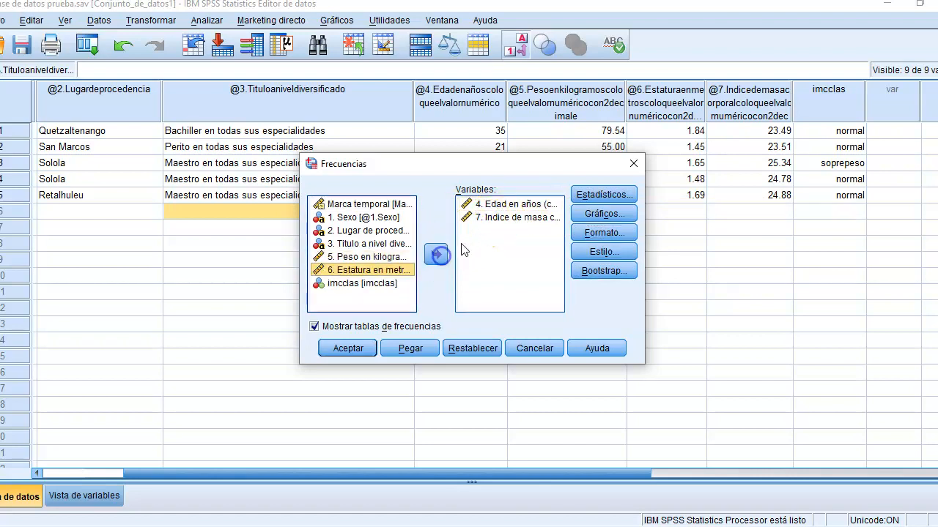
click(501, 224)
click(435, 254)
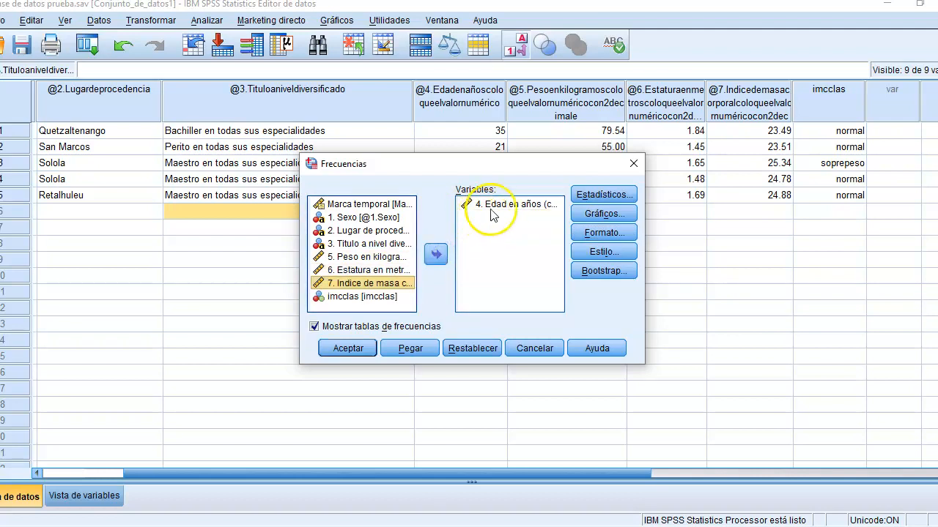
click(436, 254)
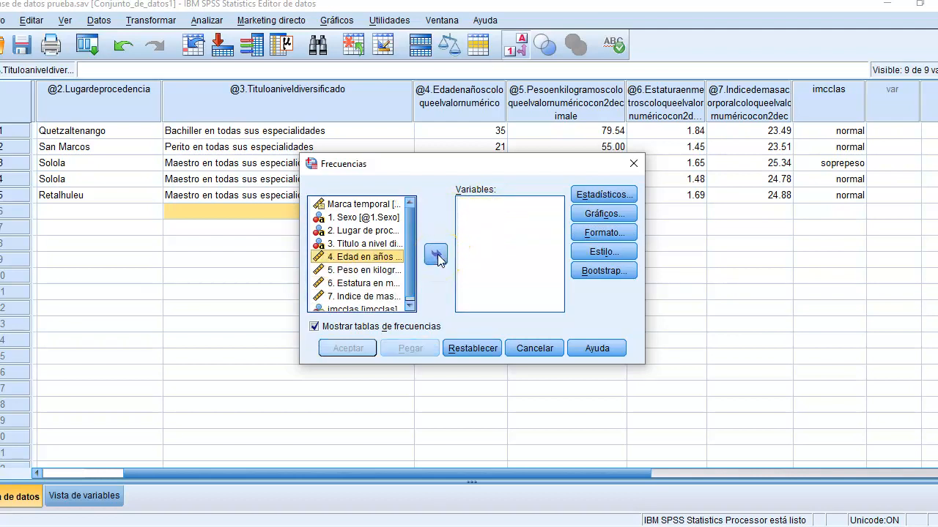
Step: Add the categorical variables sex, place of origin and diversified-level degree to the Frequencies analysis
click(370, 218)
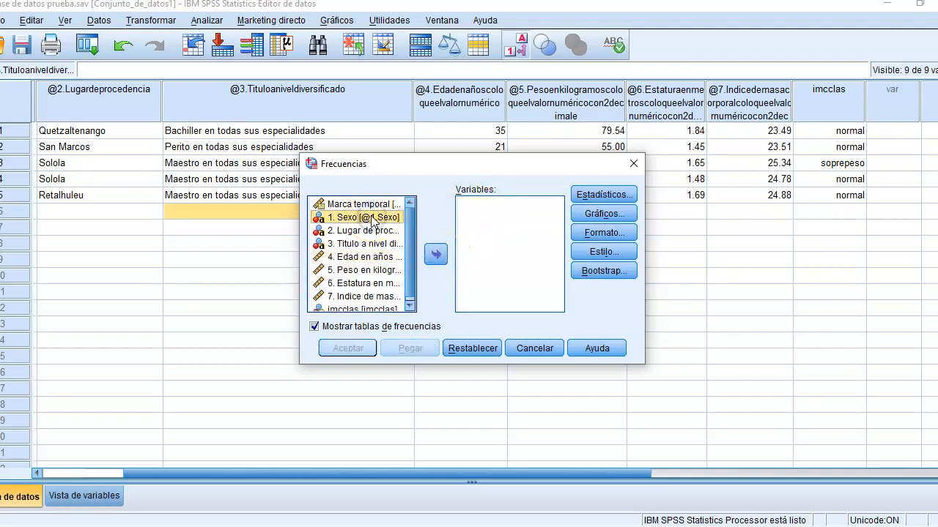
key(shift+Down)
key(shift+Down)
click(436, 254)
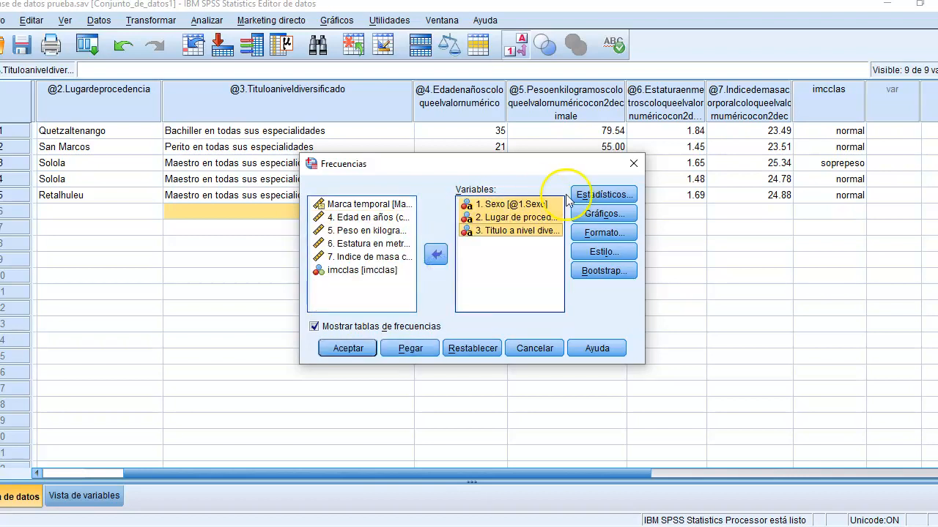
Step: Set the frequency charts to bar charts with percentages and leave the Frequencies analysis without running it
click(595, 214)
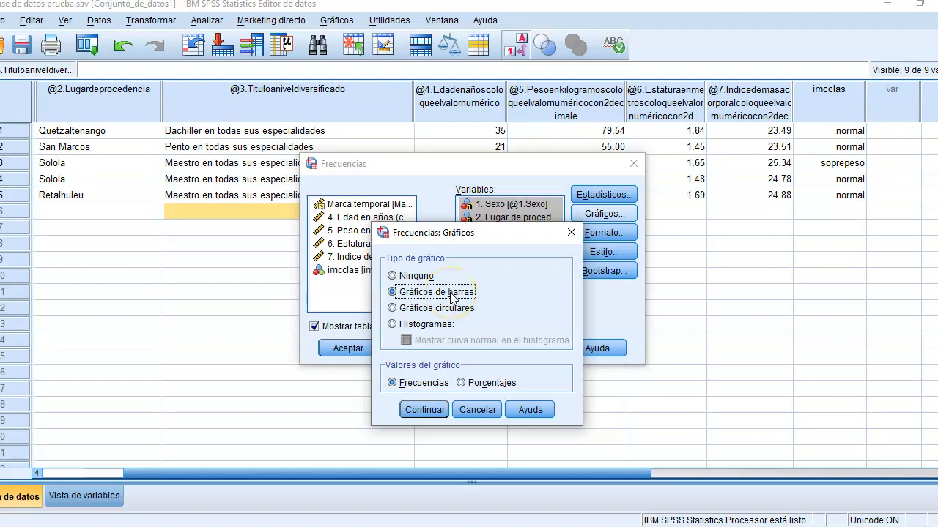
click(461, 383)
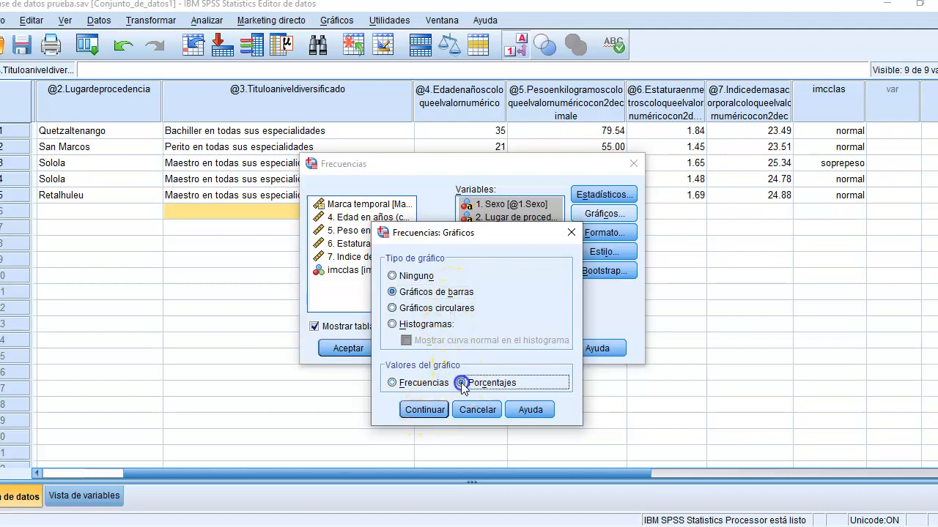
click(424, 410)
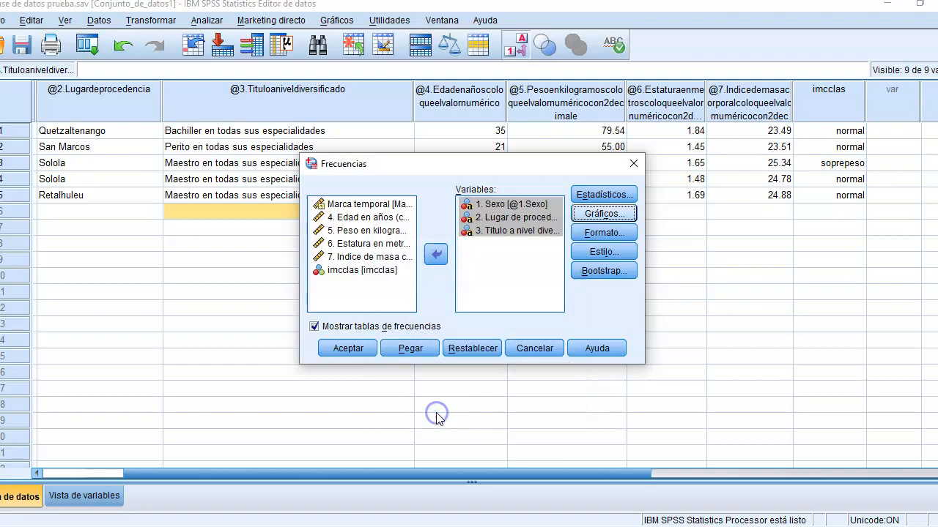
click(437, 254)
click(534, 348)
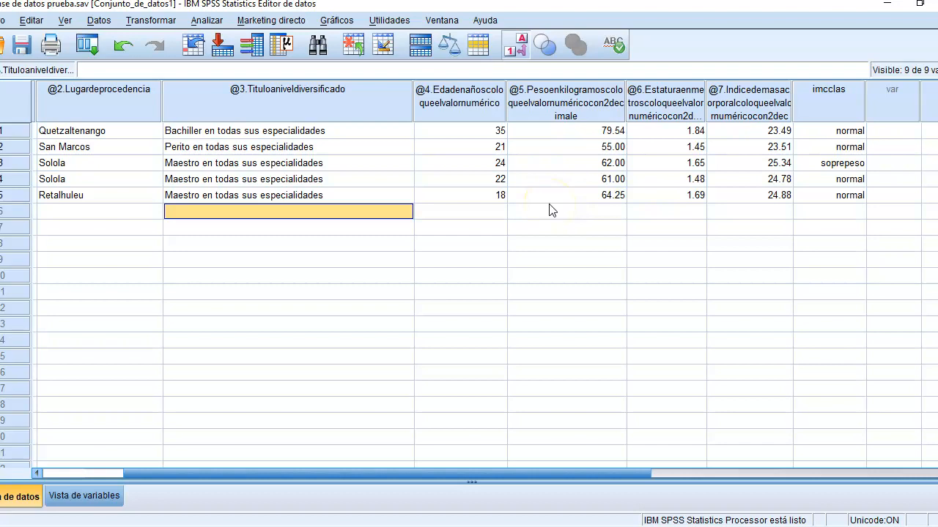
Step: Examine the data across the columns from Marcatemporal and sex to imcclas to see which variables can be crossed
key(Left)
key(Left)
key(Left)
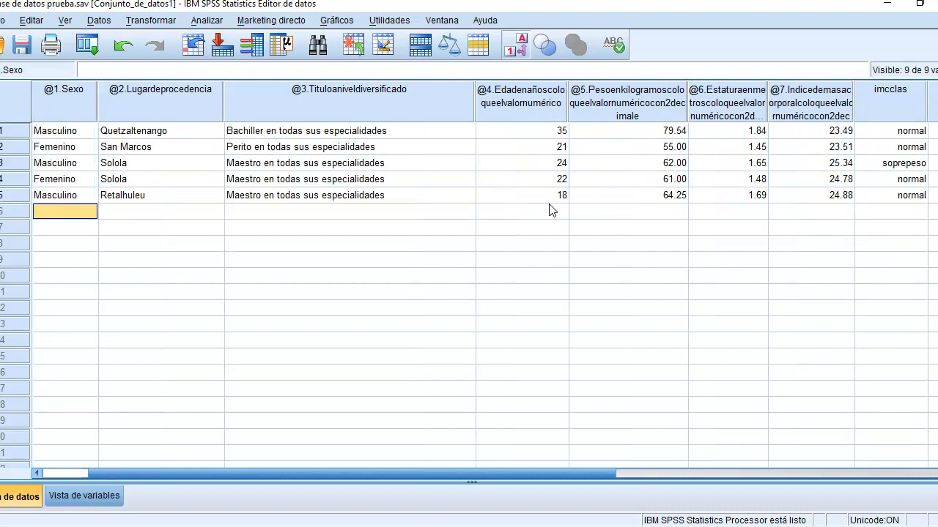
key(Up)
key(Right)
key(Up)
key(Up)
key(Up)
key(Up)
key(Right)
key(Right)
key(Right)
key(Right)
key(Right)
key(Right)
key(Right)
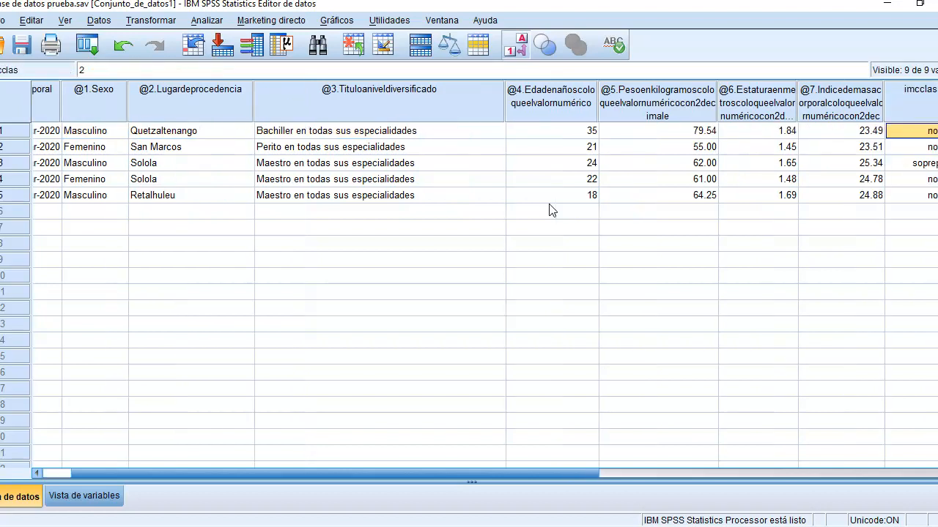
key(Left)
key(Left)
key(Left)
key(Left)
key(Left)
key(Left)
key(Left)
key(Left)
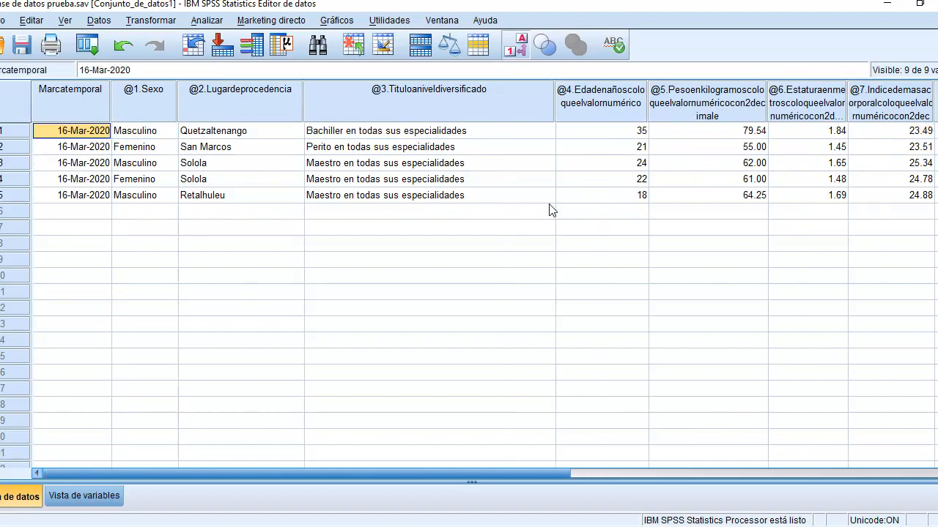
key(Right)
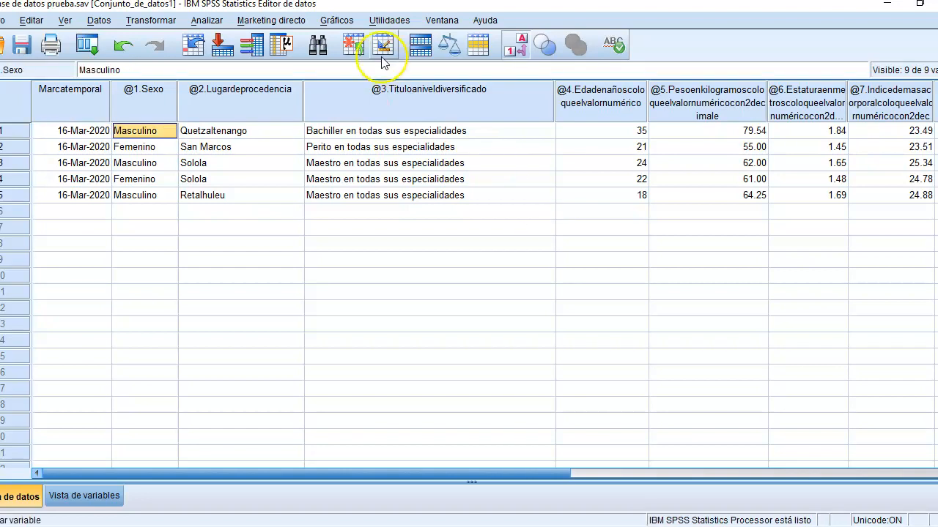
Step: Set up a crosstab with sex as the row variable and imcclas as the column variable
click(207, 19)
mouse_move(233, 57)
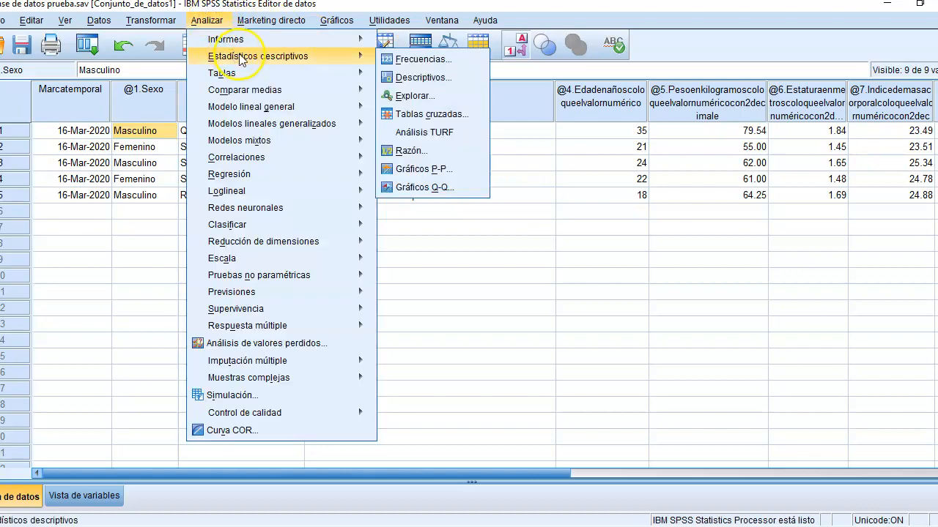
click(438, 118)
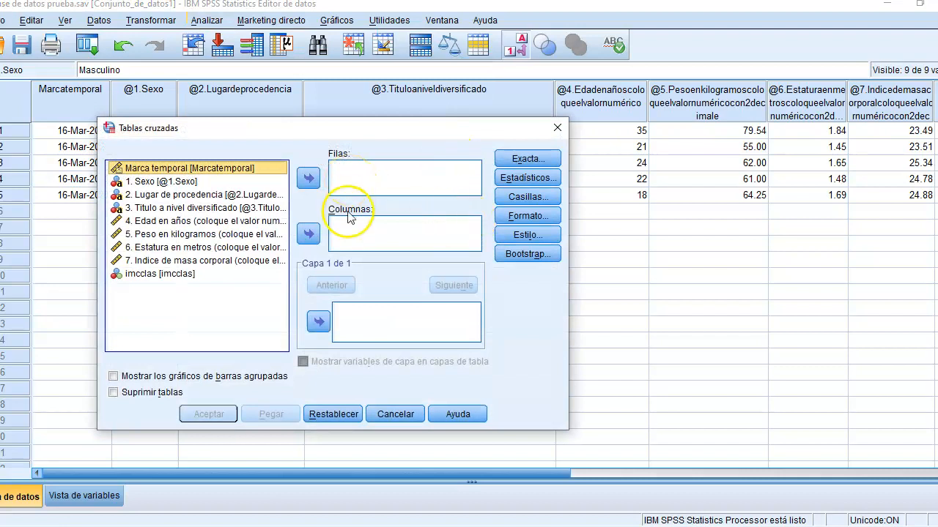
click(186, 181)
click(307, 182)
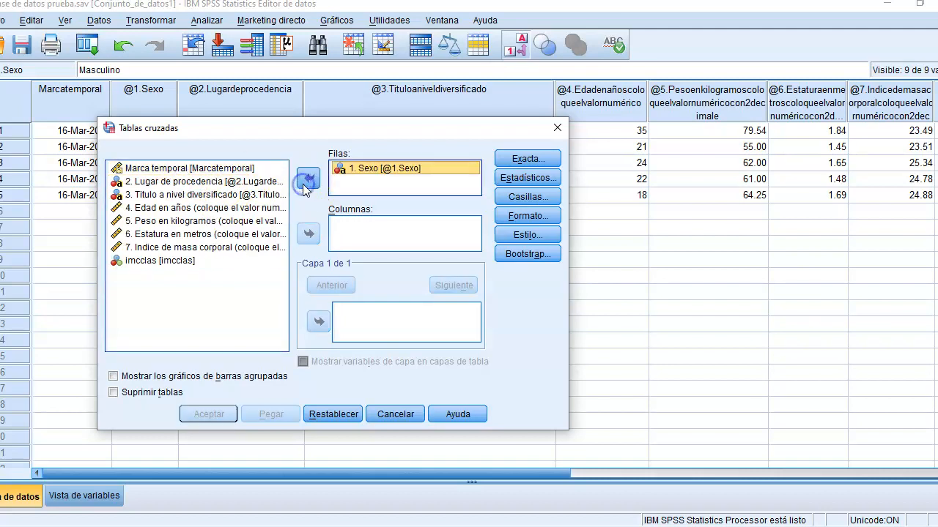
click(179, 262)
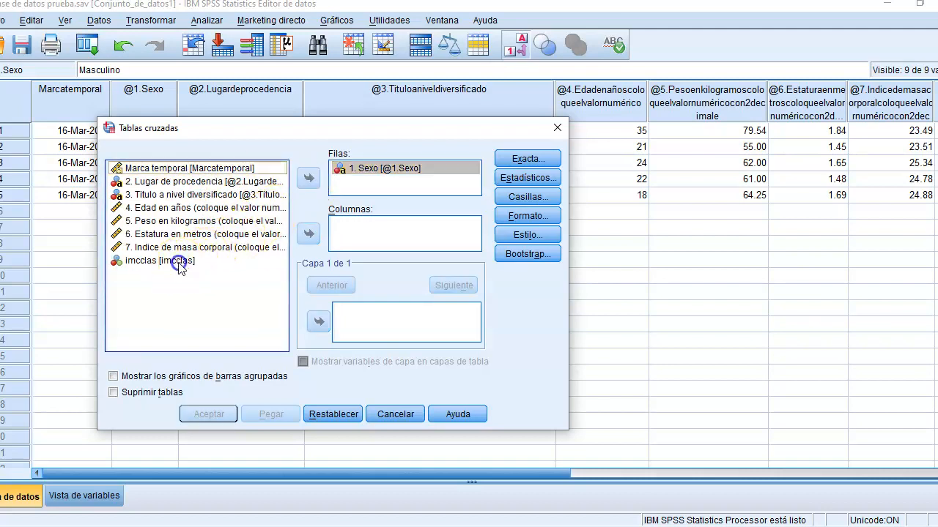
click(307, 234)
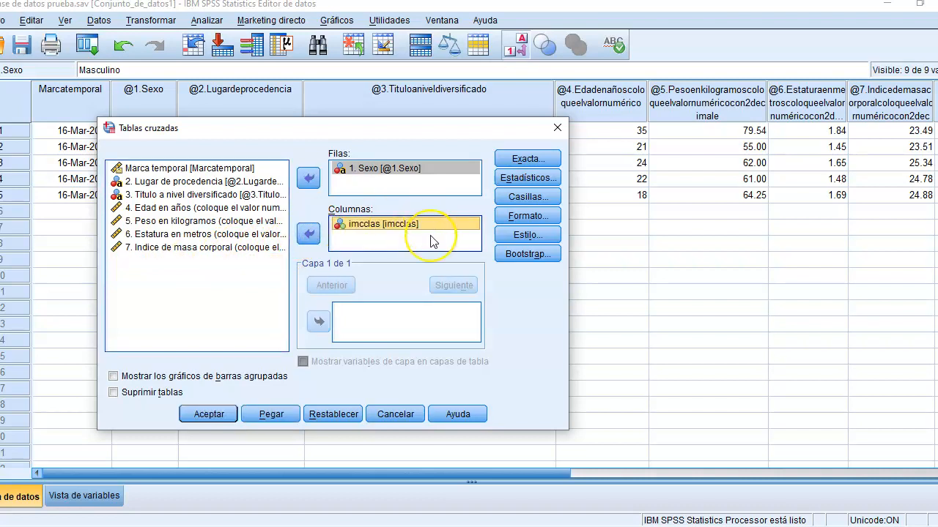
Step: Include row and total percentages in the crosstab cells and run the analysis
click(531, 197)
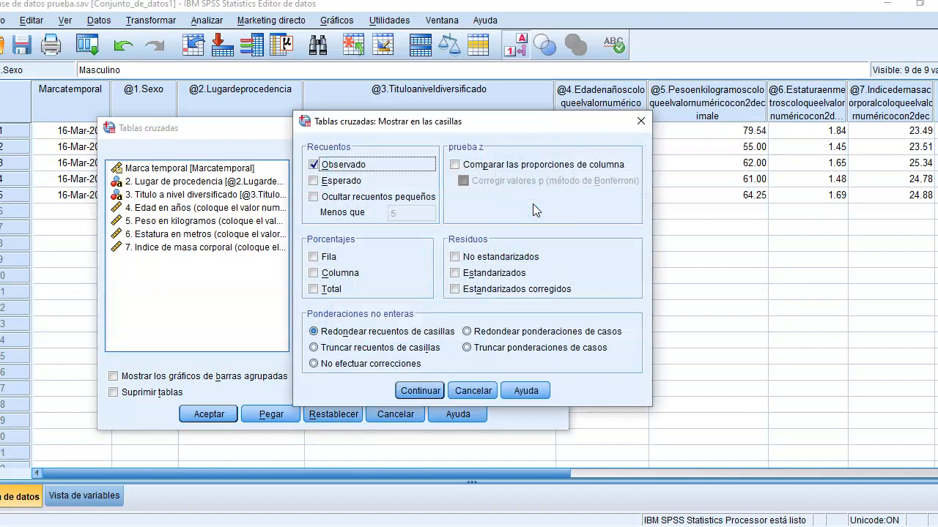
click(329, 258)
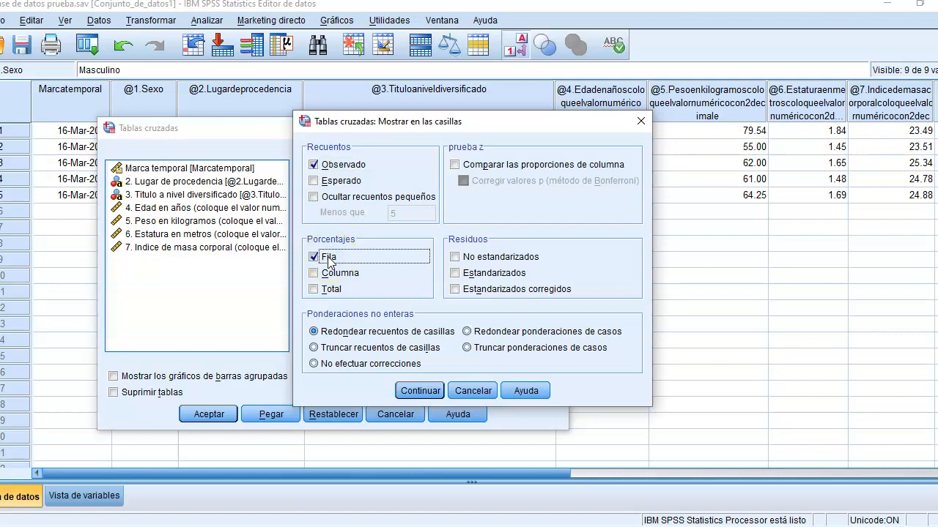
click(332, 290)
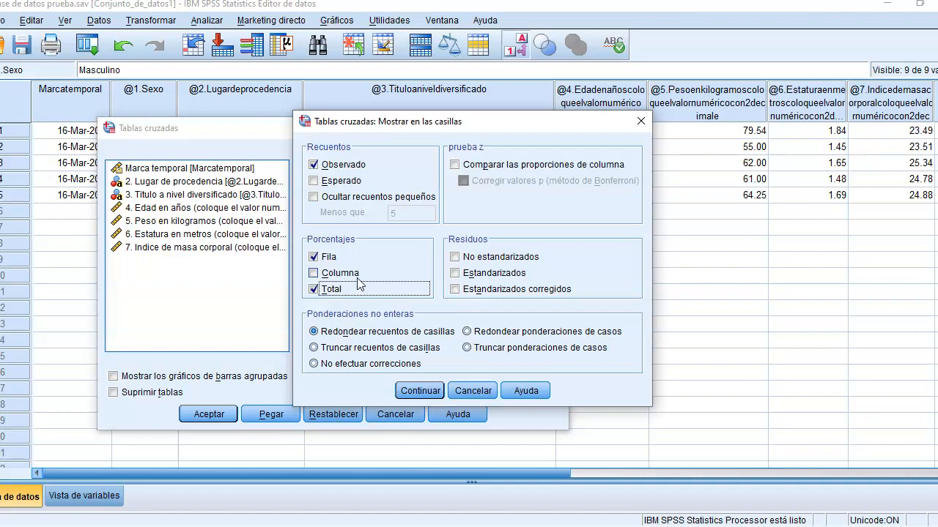
click(433, 391)
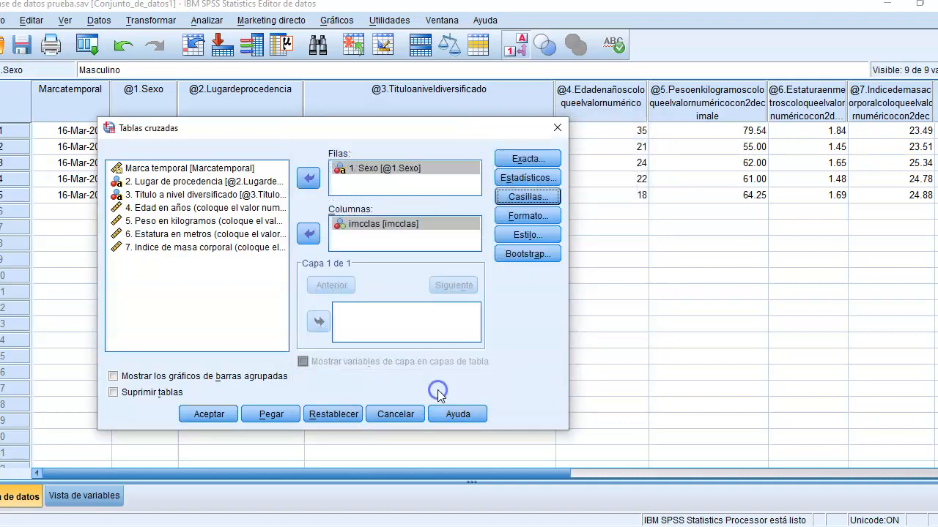
click(228, 415)
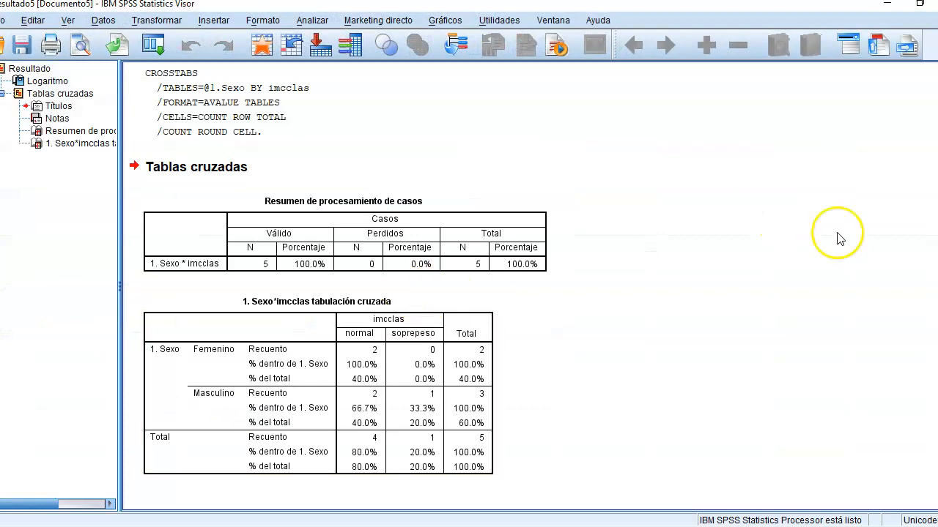
Step: Read the sex by imcclas crosstab and close the output without saving it
click(371, 372)
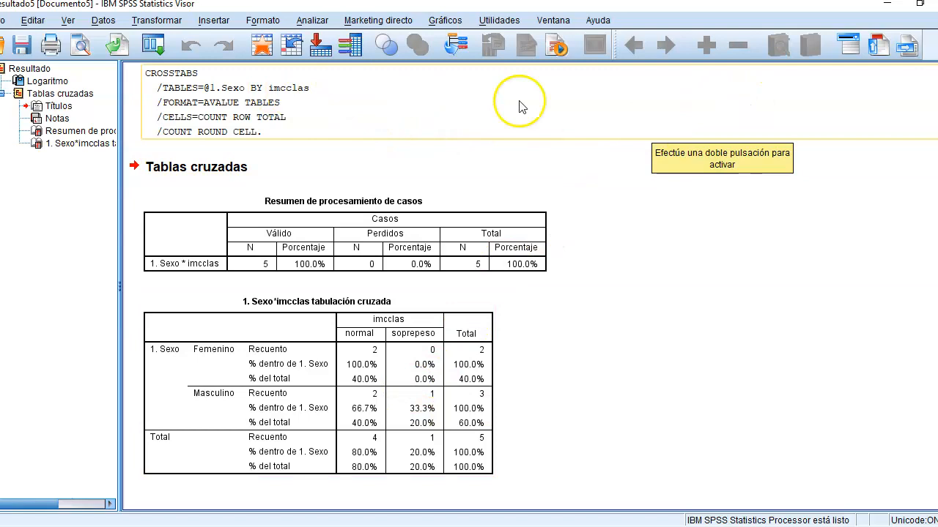
click(937, 4)
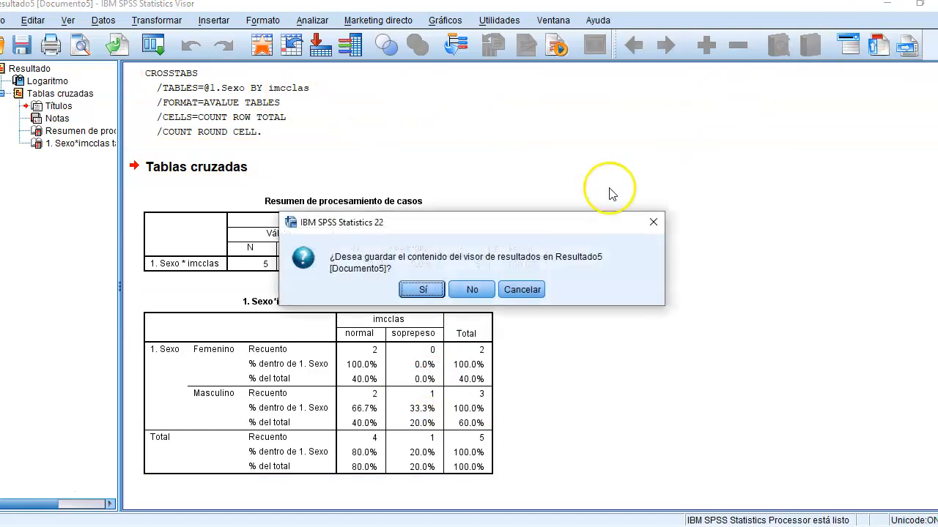
click(471, 290)
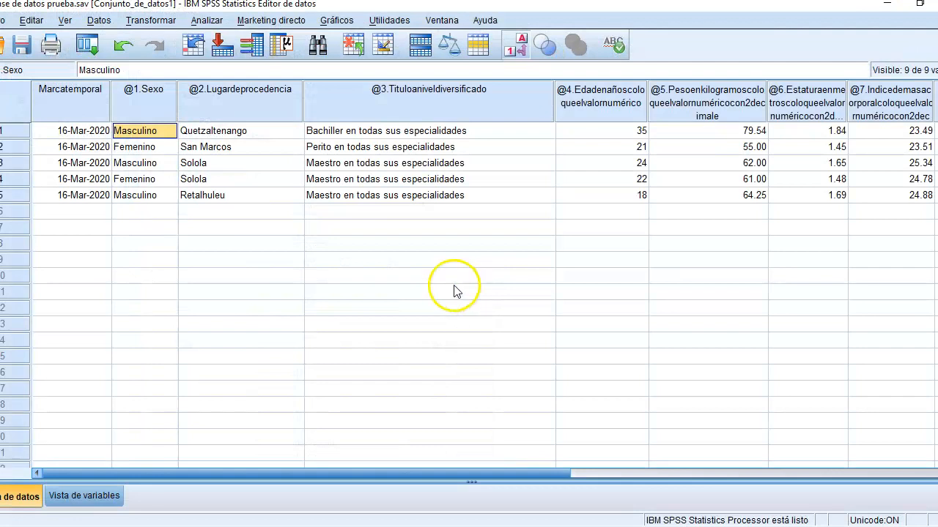
Step: Replace sex with 2. Lugar de procedencia as the crosstab's row variable against imcclas and run the analysis
click(207, 20)
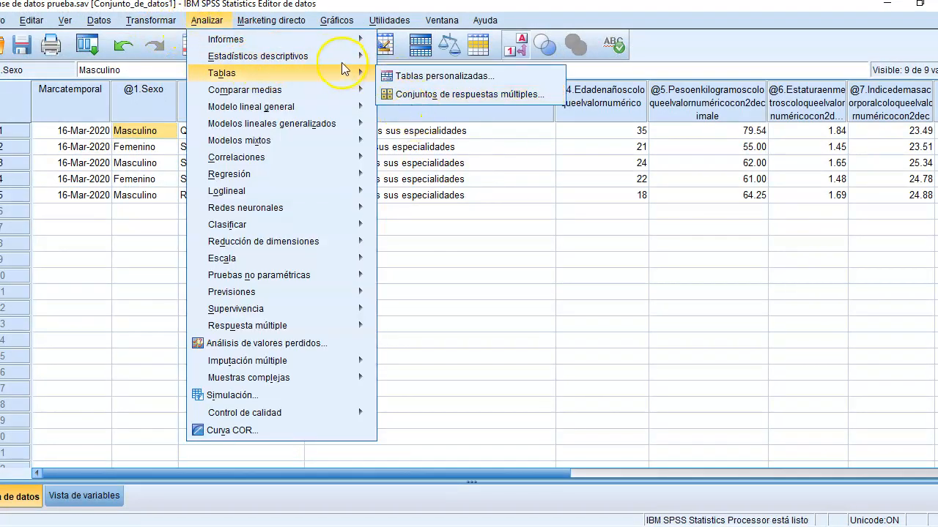
mouse_move(341, 58)
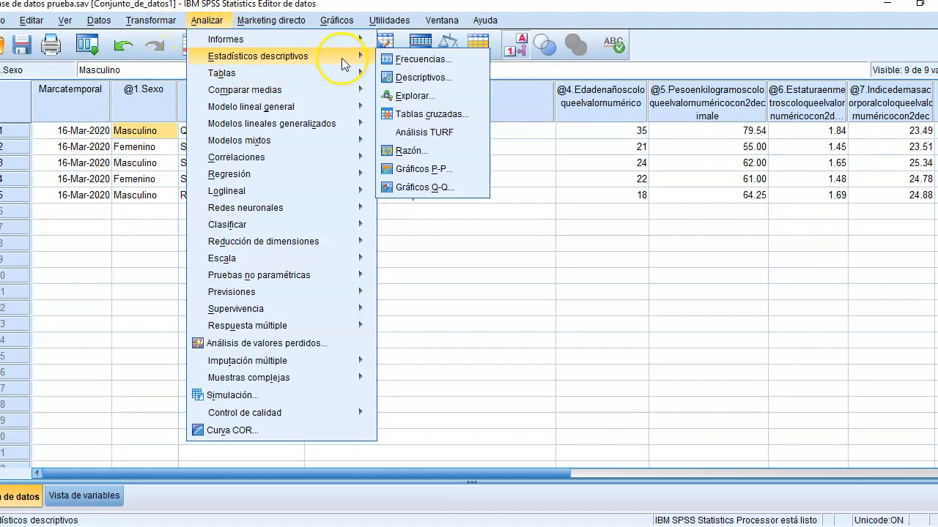
click(427, 115)
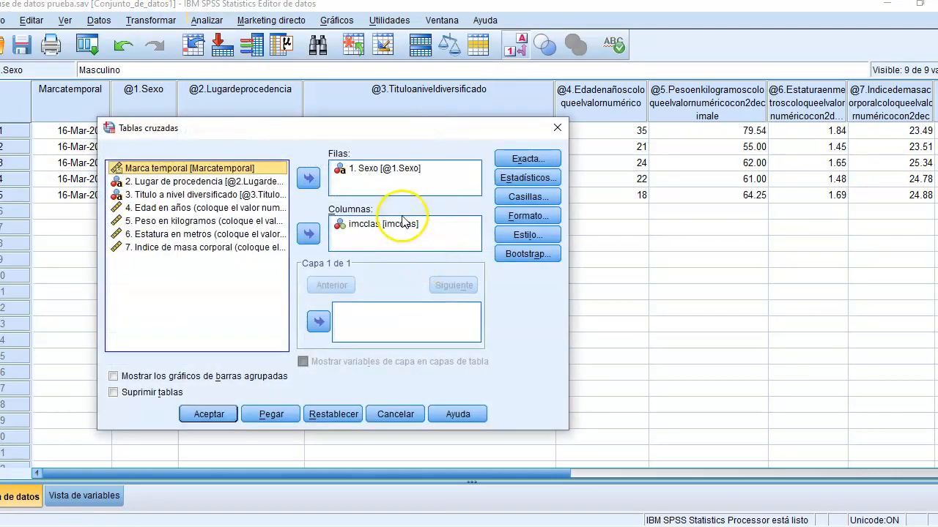
click(377, 170)
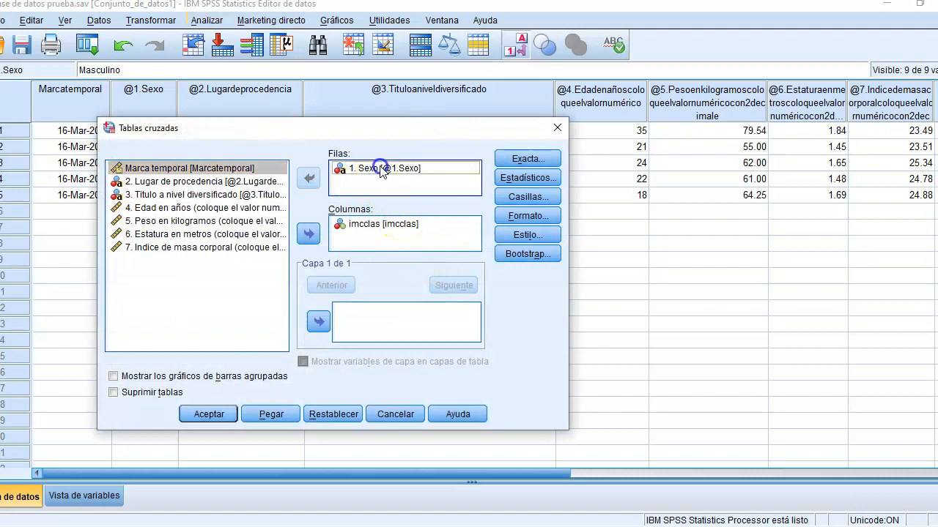
click(310, 178)
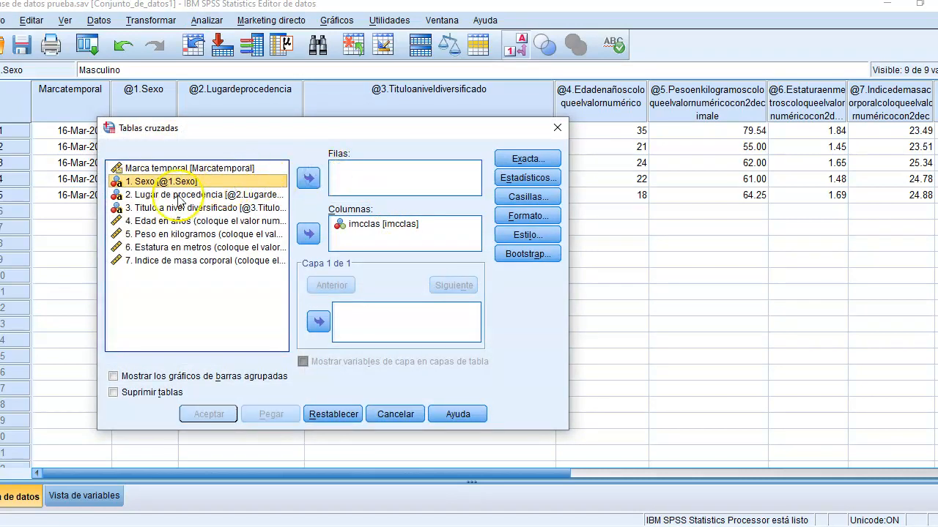
click(143, 195)
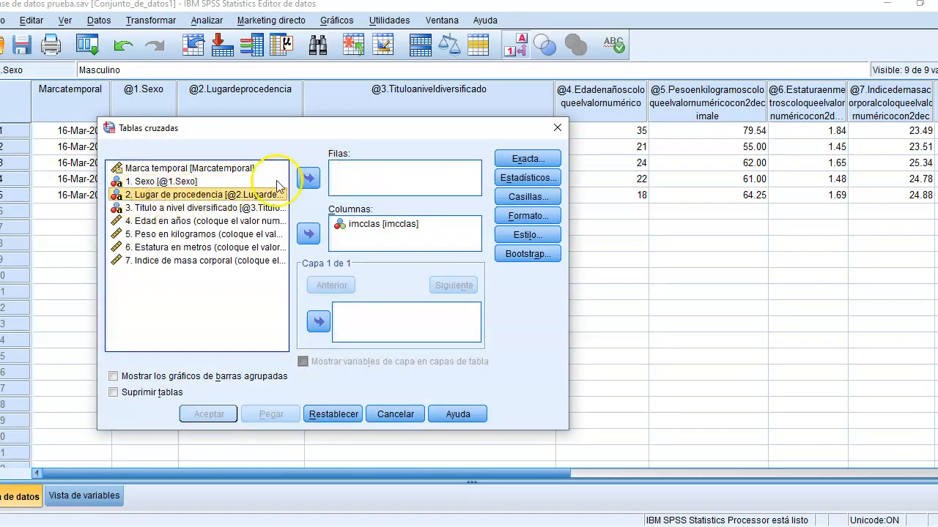
click(308, 179)
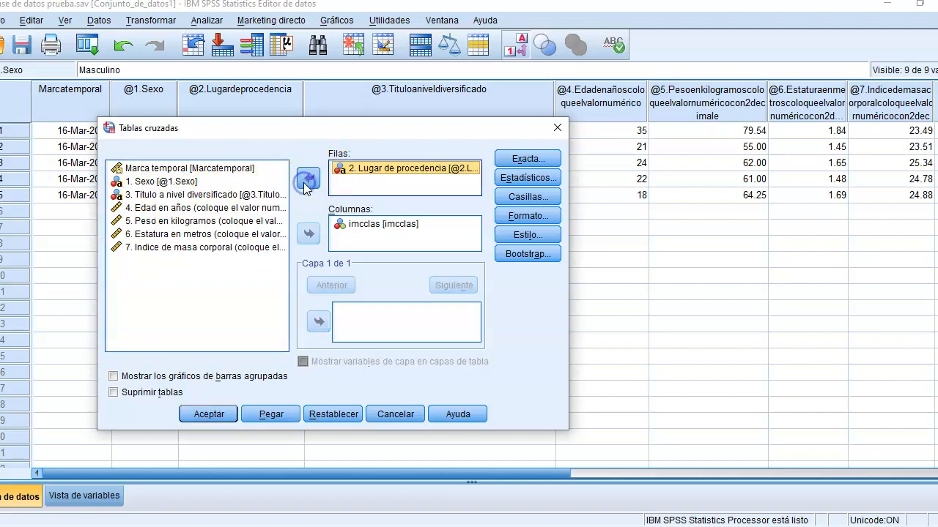
click(210, 415)
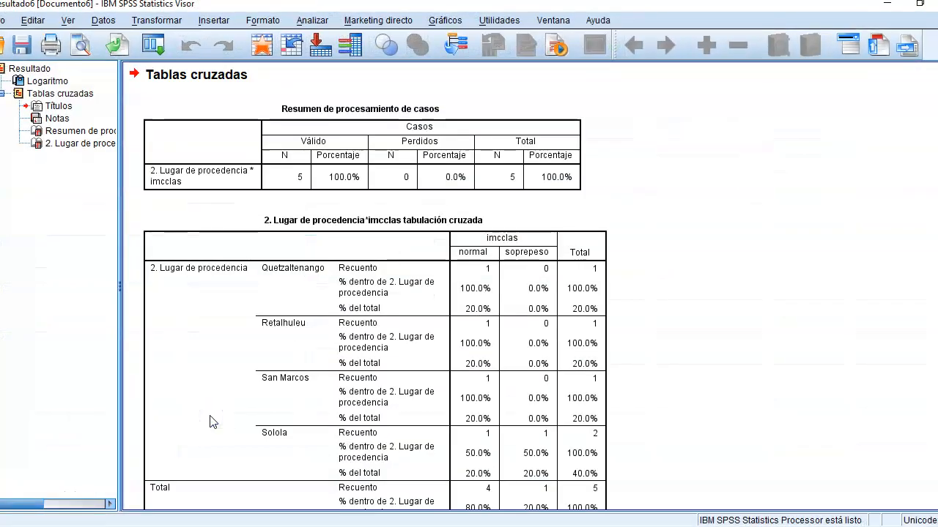
Step: Read the Lugar de procedencia by imcclas crosstab and close the output without saving it
click(846, 227)
scroll(916, 249, down, 3)
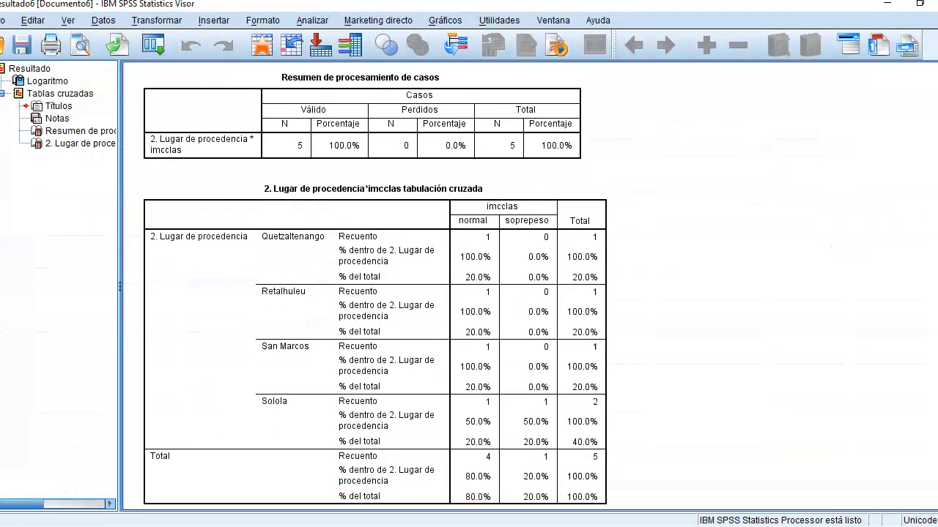
click(698, 232)
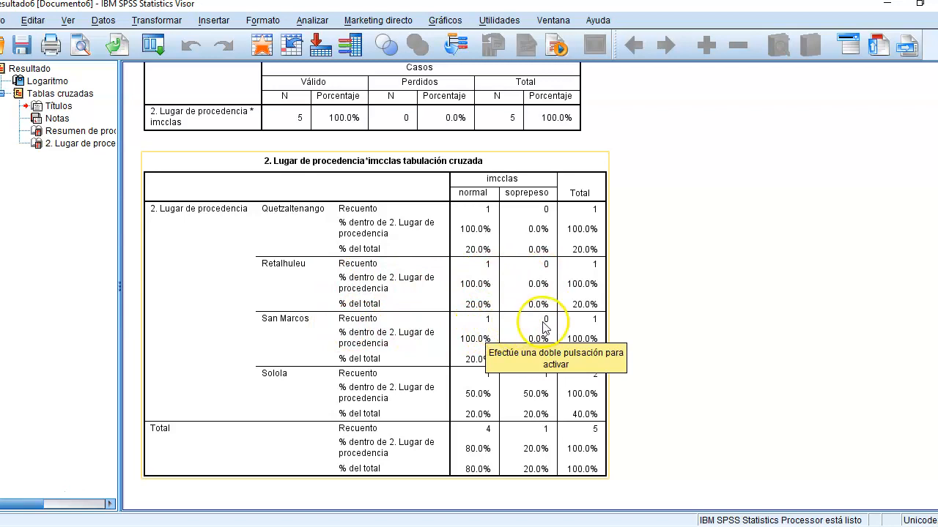
click(359, 407)
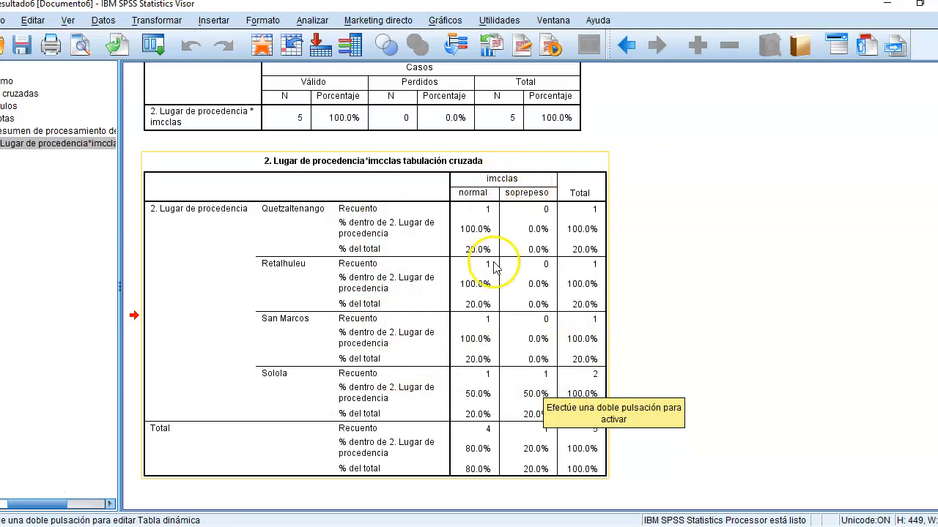
click(487, 446)
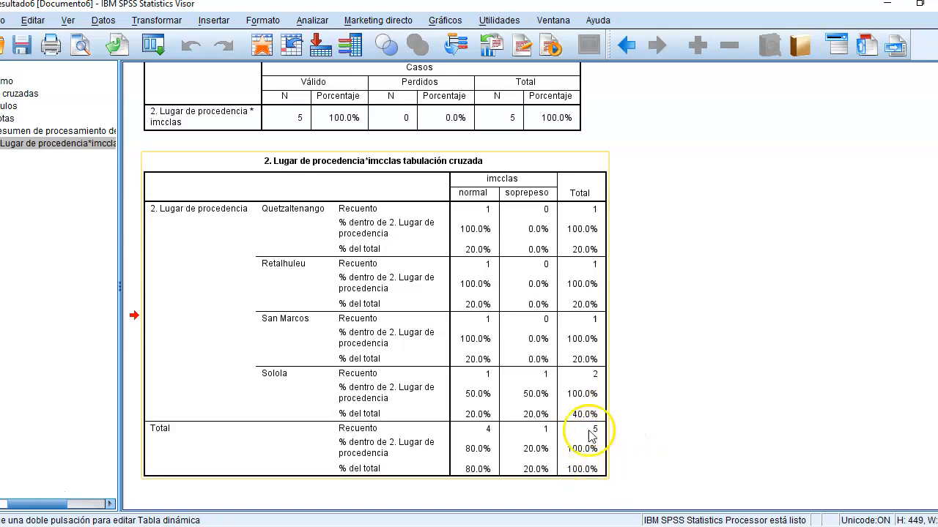
scroll(375, 285, up, 4)
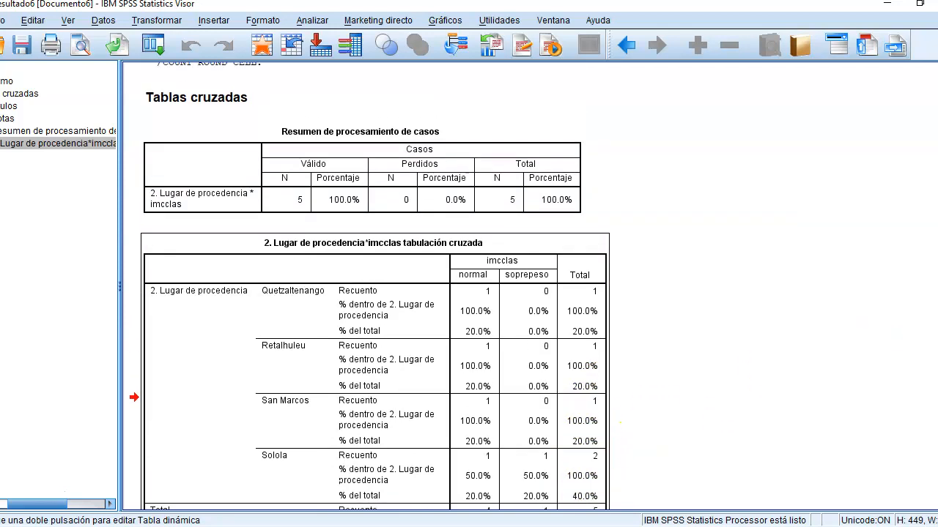
scroll(375, 285, down, 4)
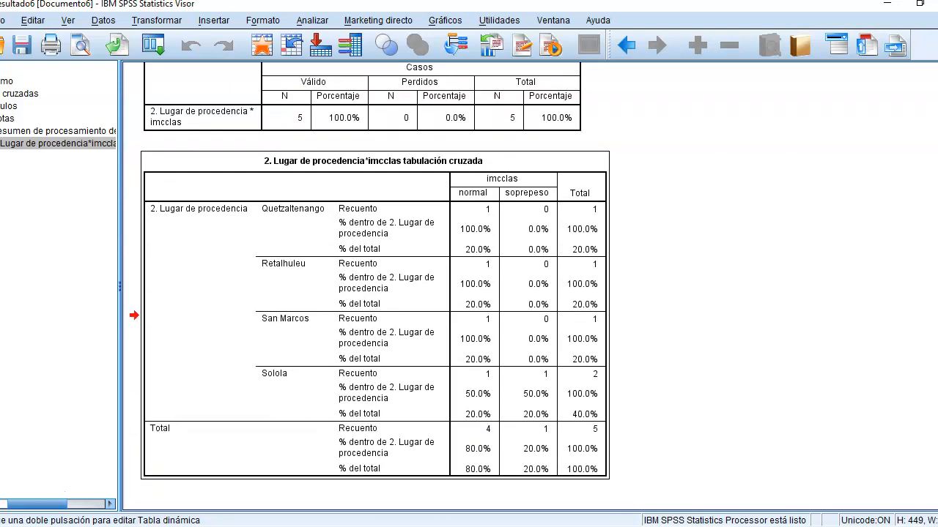
scroll(376, 286, up, 2)
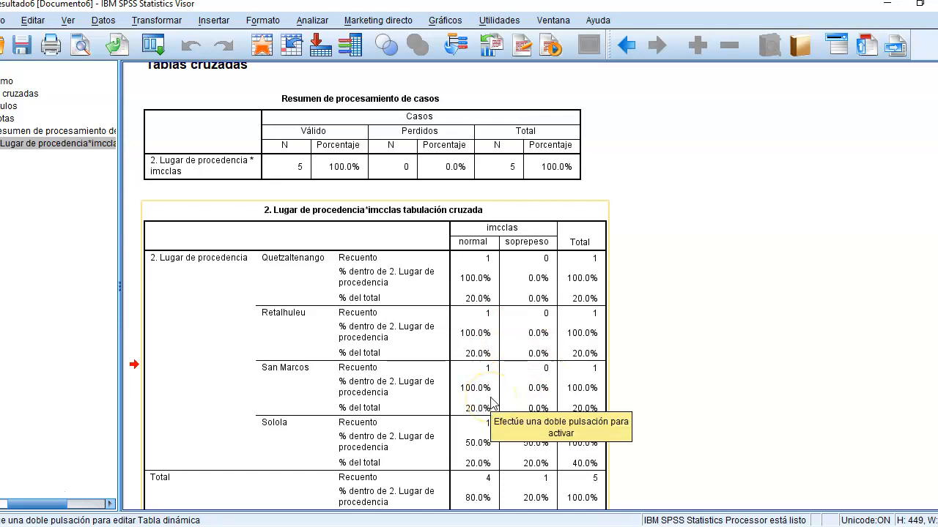
click(937, 4)
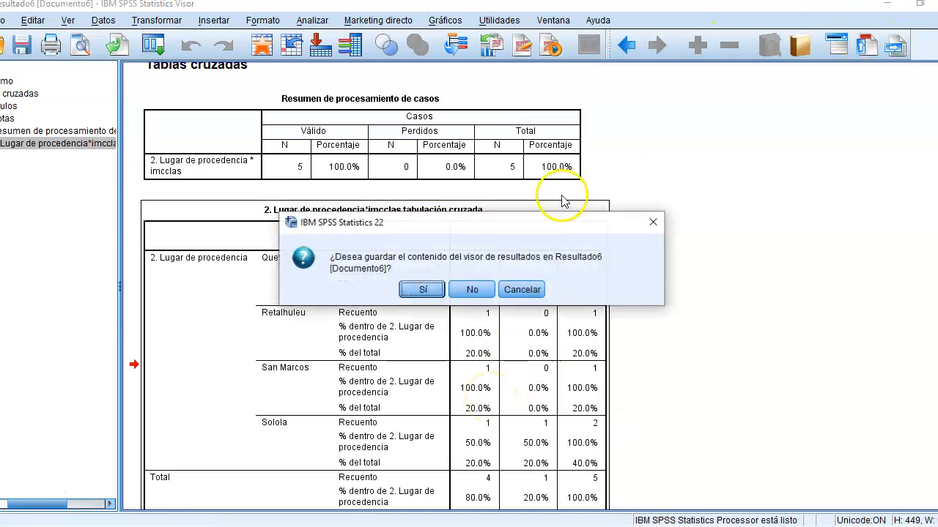
click(470, 291)
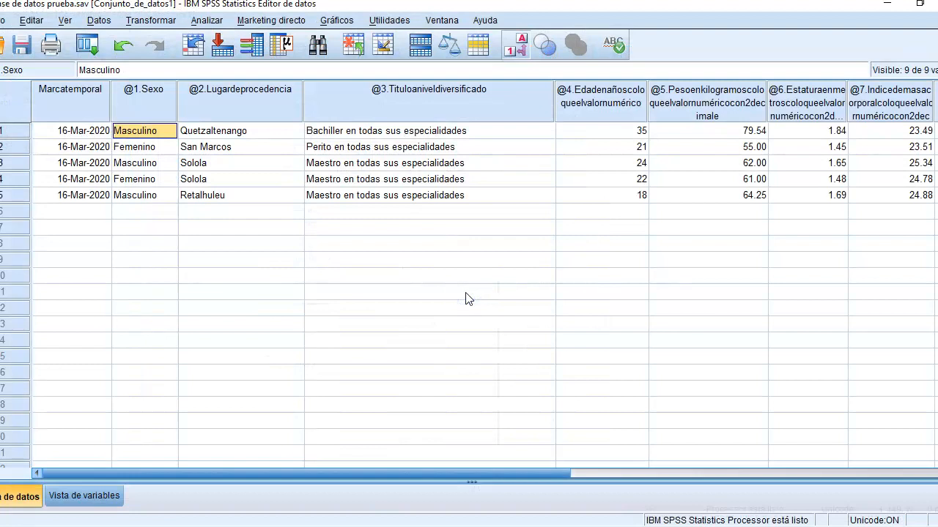
Step: Open the case selection and choose to keep only the cases that satisfy a condition, opening the condition for editing
key(Left)
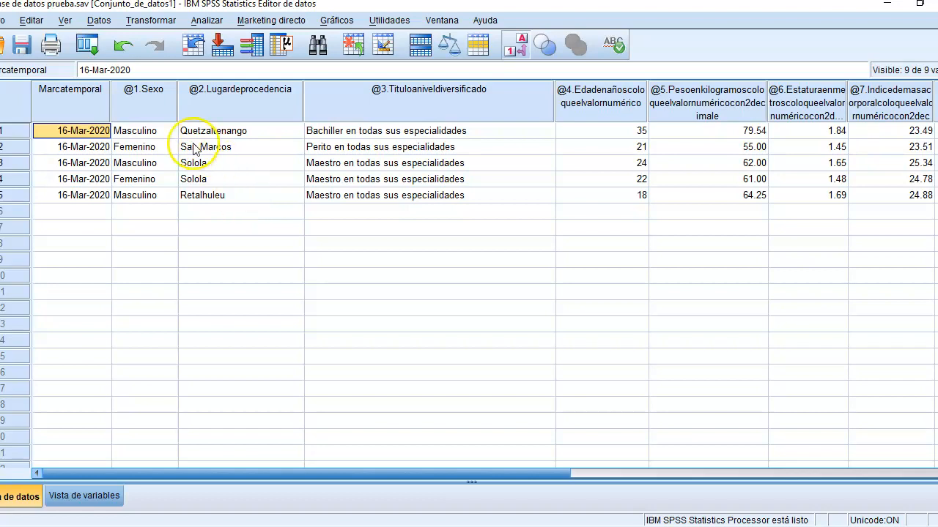
click(155, 148)
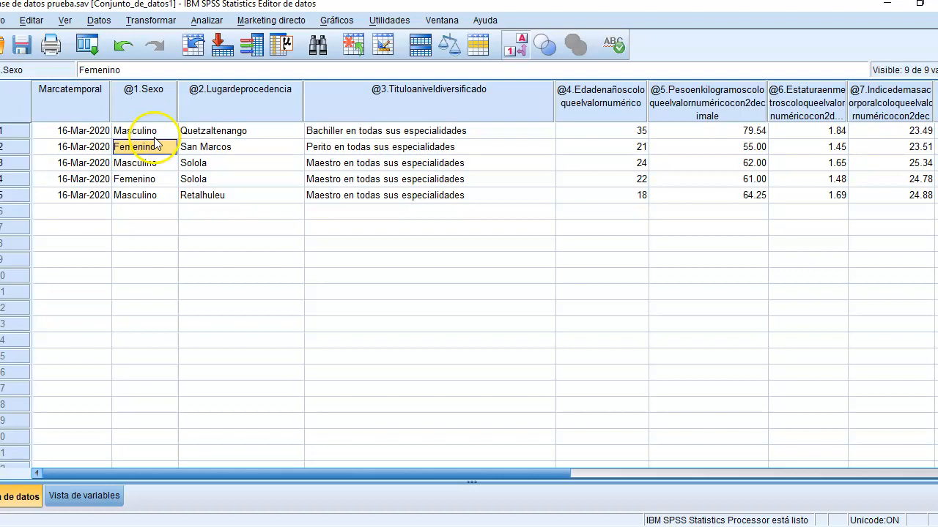
click(155, 195)
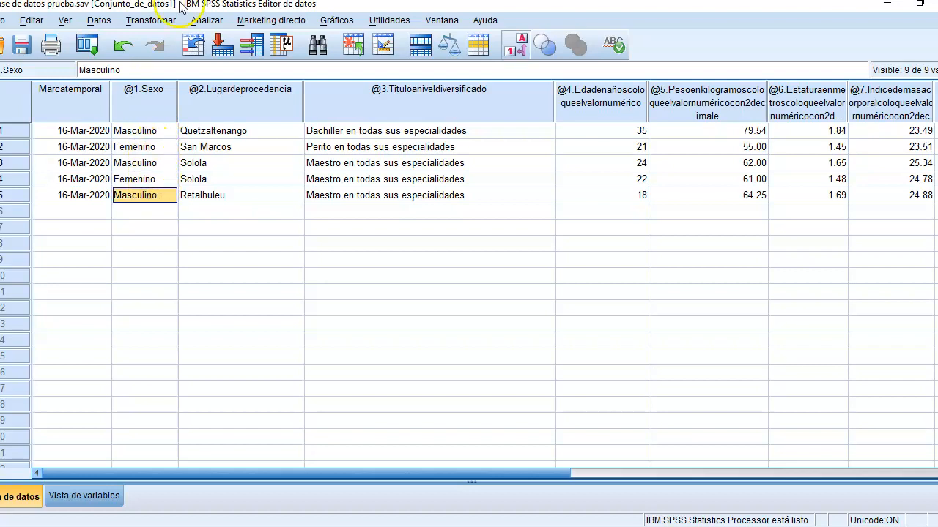
click(129, 24)
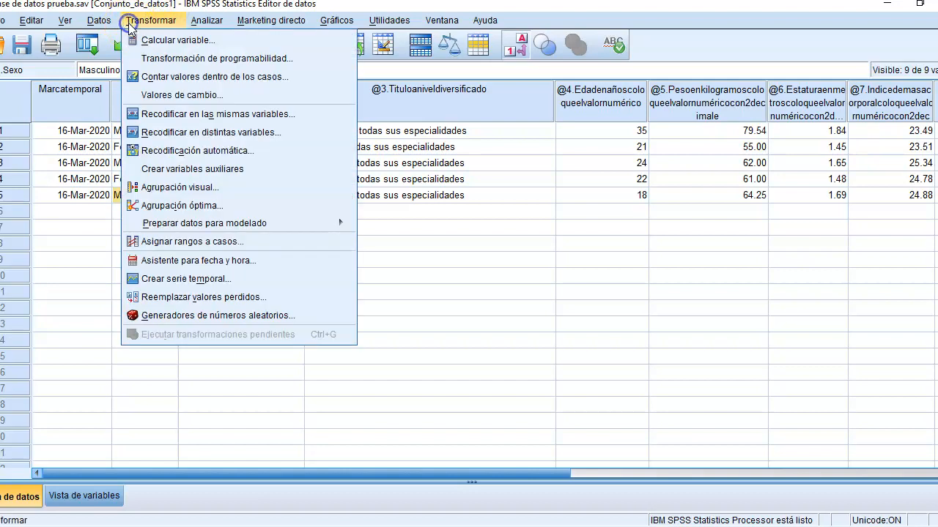
mouse_move(101, 25)
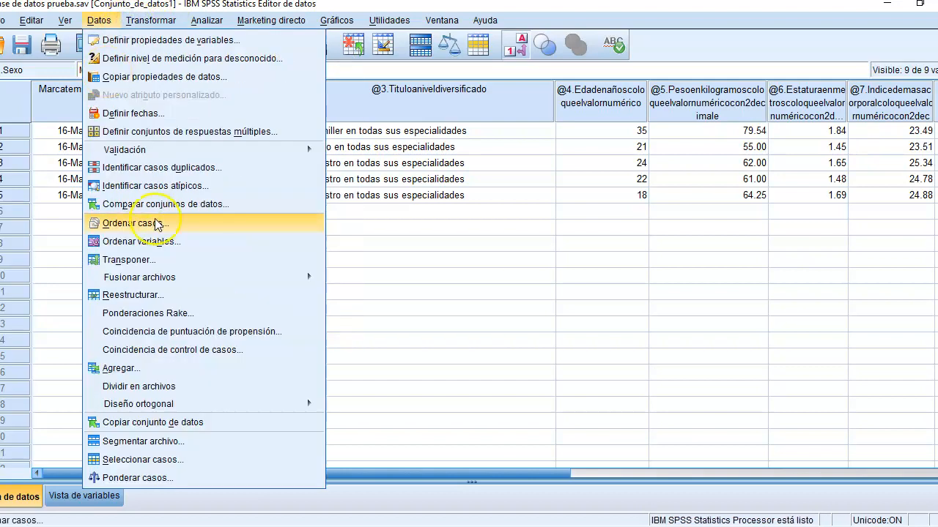
click(176, 459)
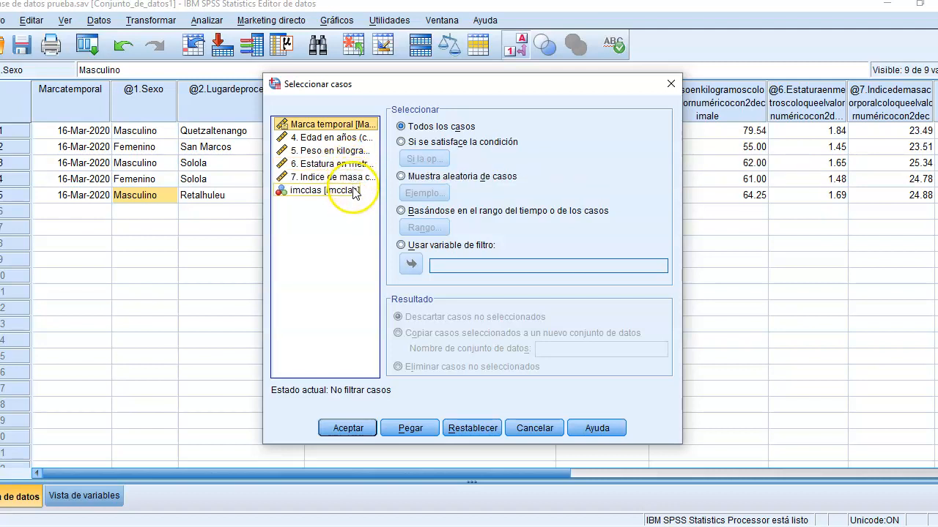
click(350, 193)
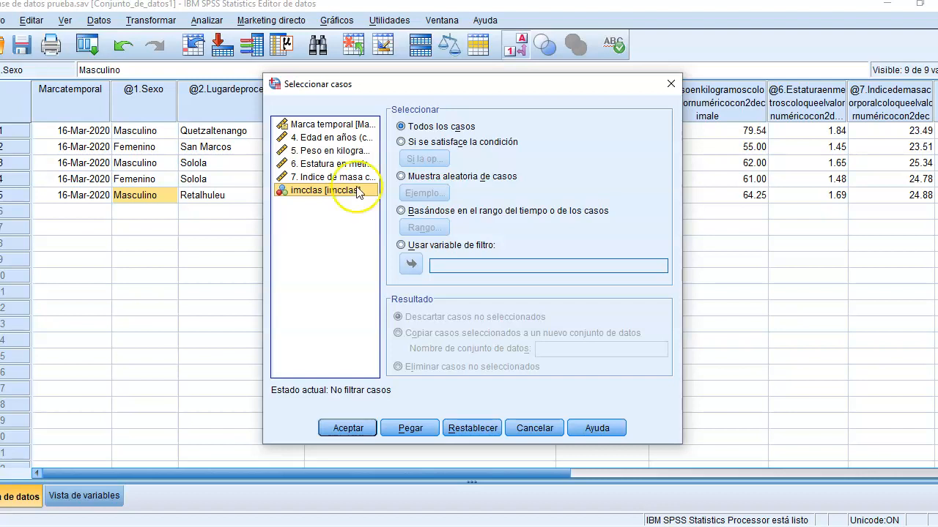
click(402, 143)
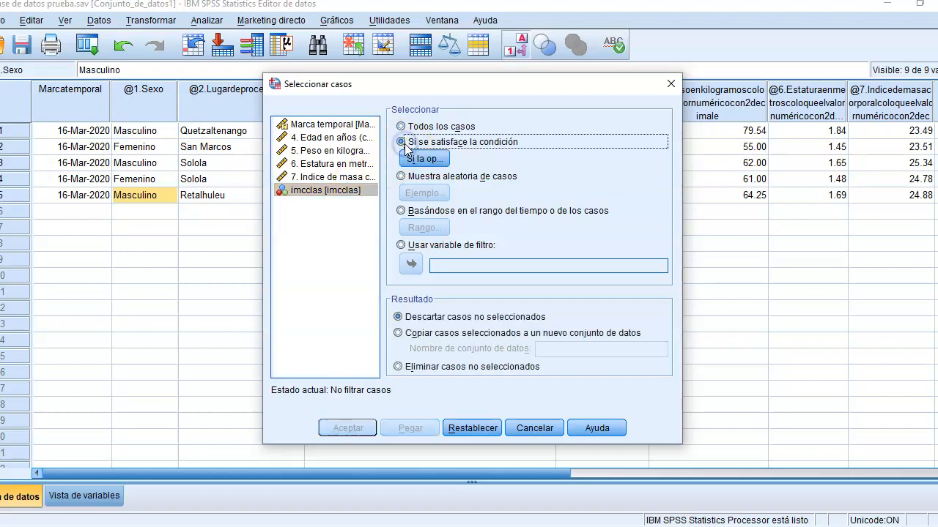
click(423, 160)
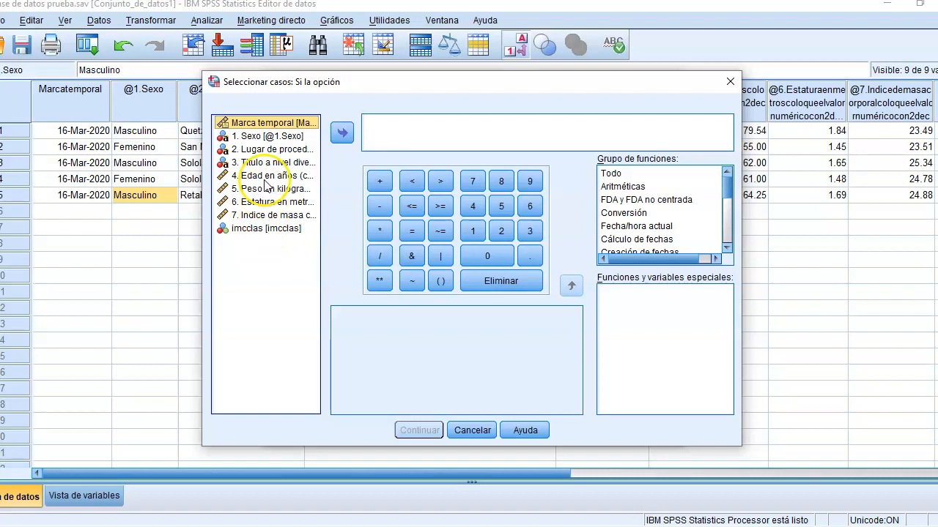
Step: Filter the cases with the condition imcclas = 2 and close the resulting output without saving it
click(267, 229)
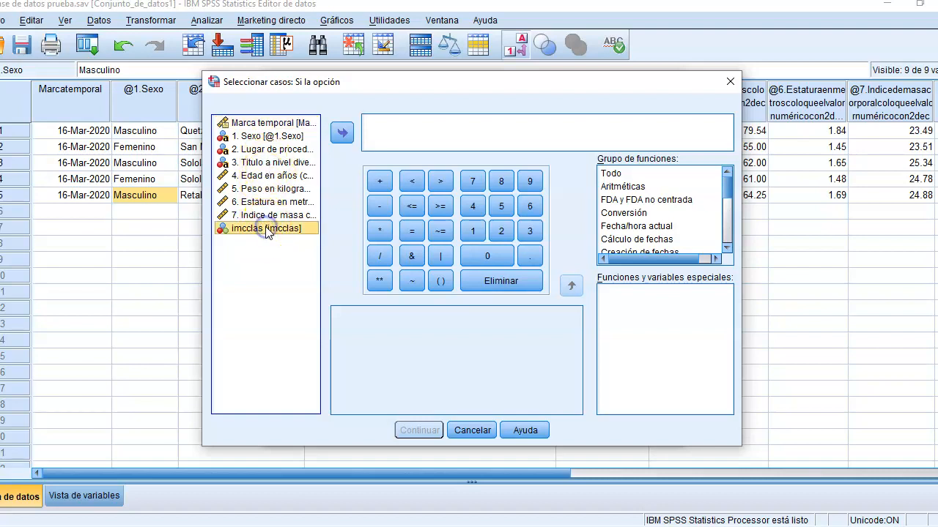
click(342, 133)
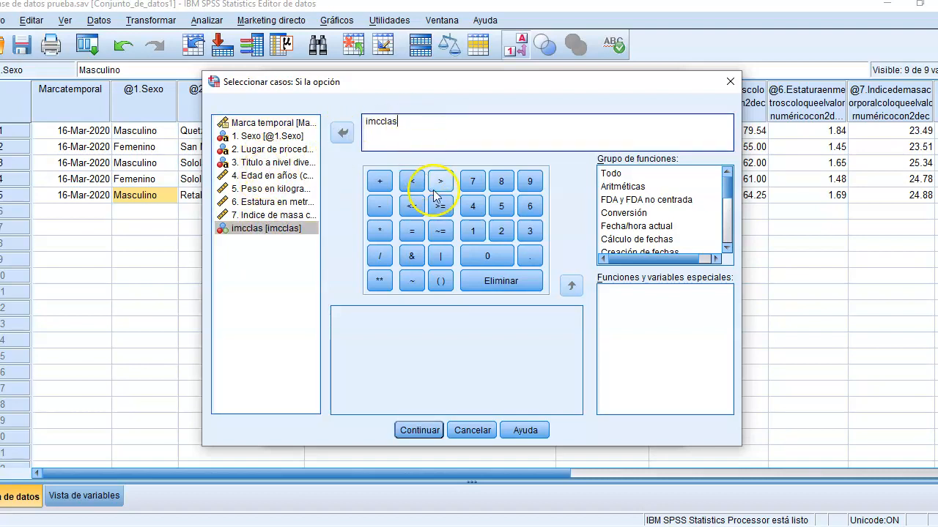
click(413, 233)
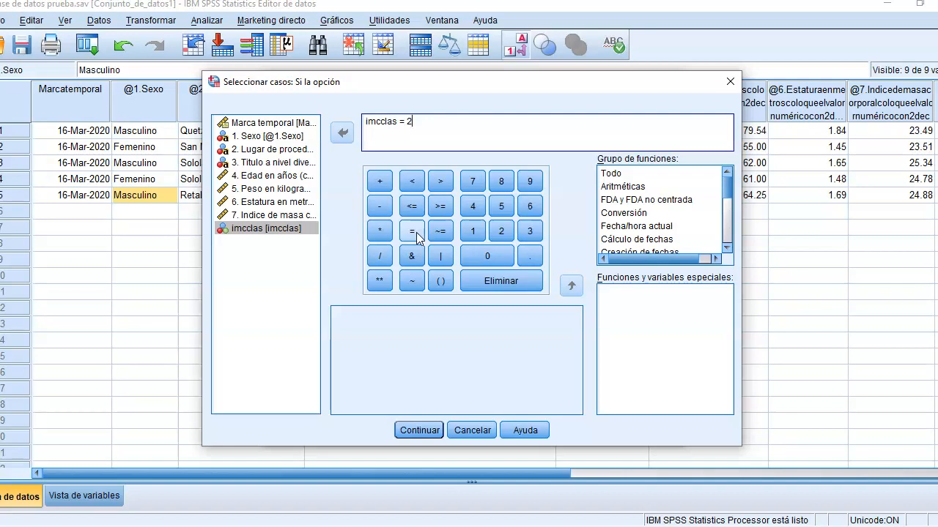
text(2)
click(419, 430)
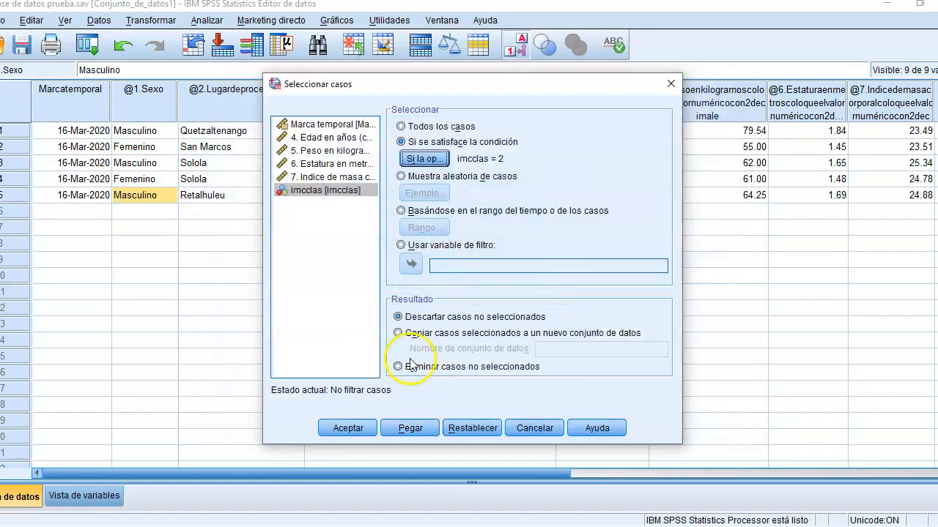
click(352, 431)
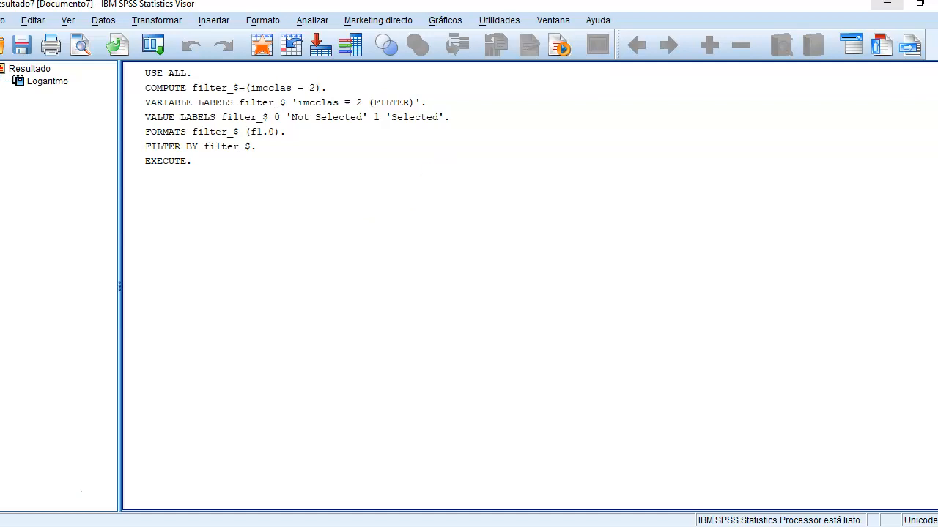
click(937, 4)
click(462, 292)
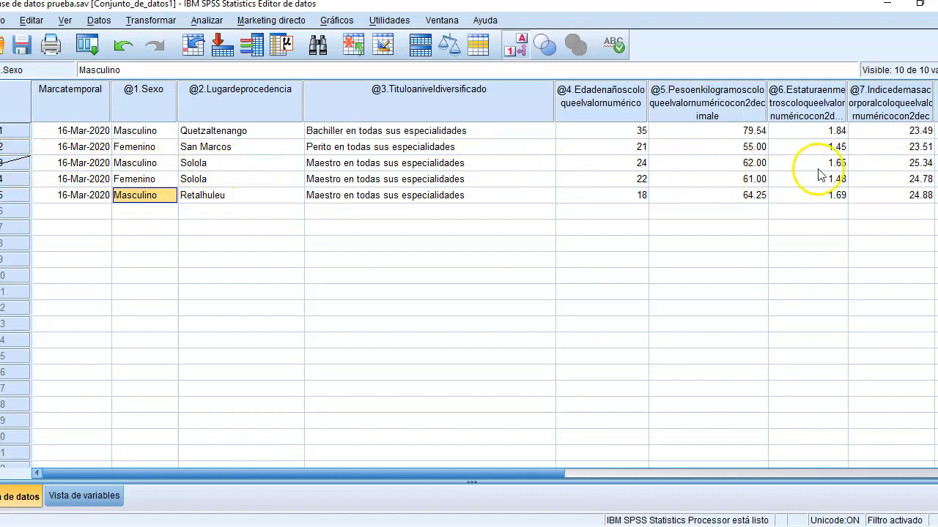
Step: Check the filter in the data by examining the crossed-out third case across to its imcclas value
click(842, 164)
key(Right)
key(Right)
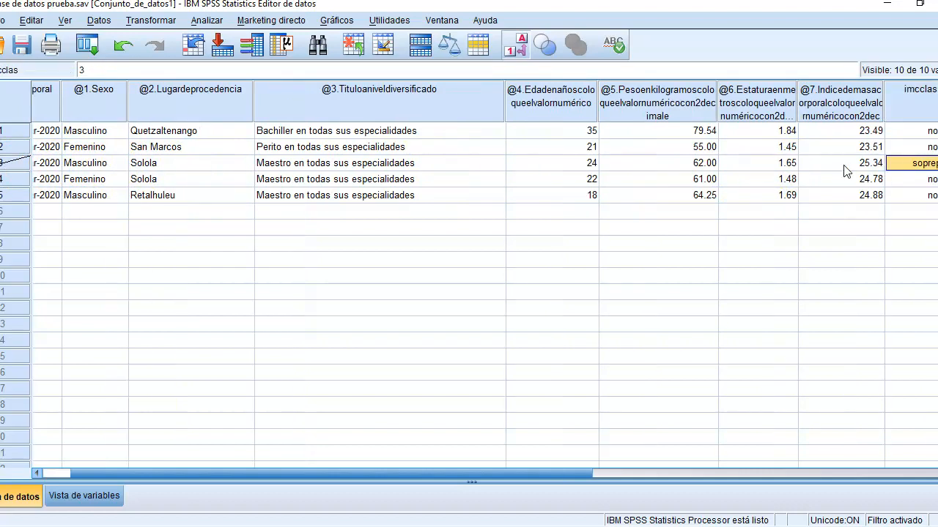
key(Left)
key(Left)
key(Left)
key(Left)
key(Left)
key(Left)
key(Left)
key(Left)
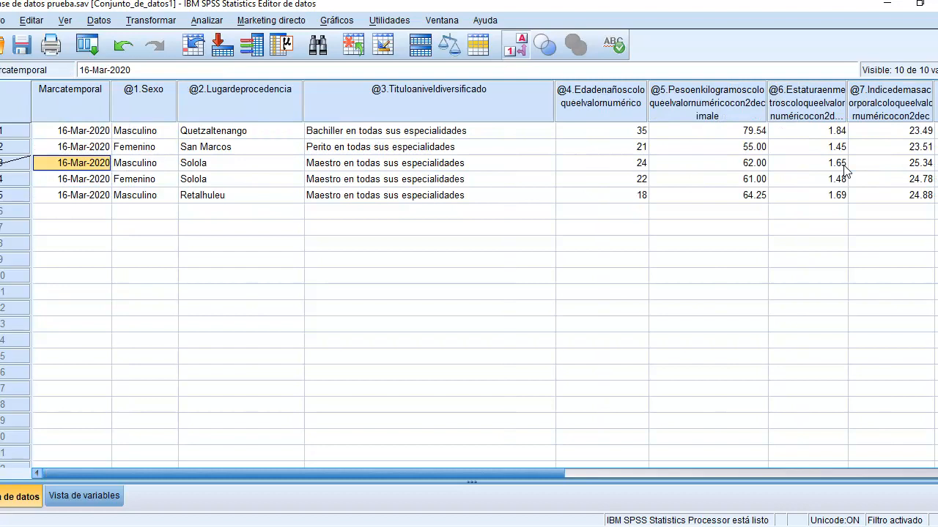
key(Up)
key(Up)
key(Right)
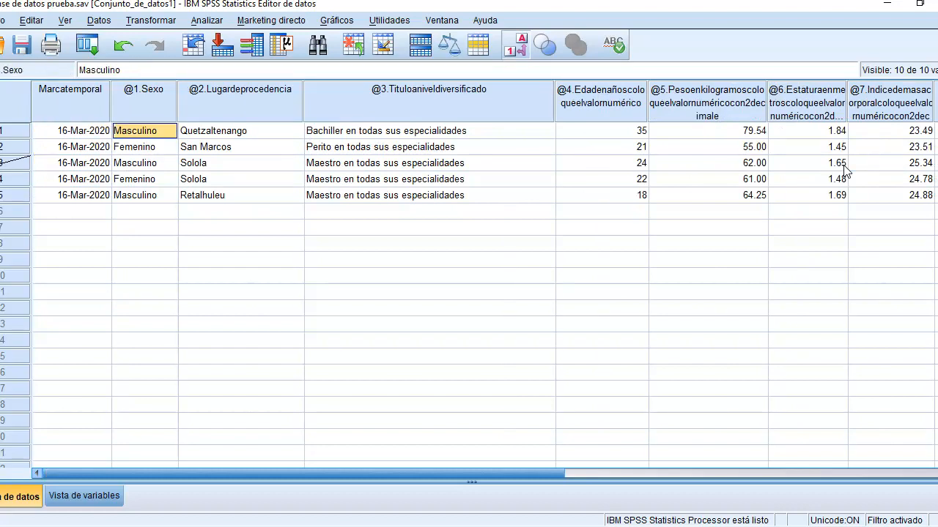
Step: Run the crosstab of Lugar de procedencia in rows by imcclas in columns on the filtered cases
key(Down)
key(Down)
key(Down)
key(Down)
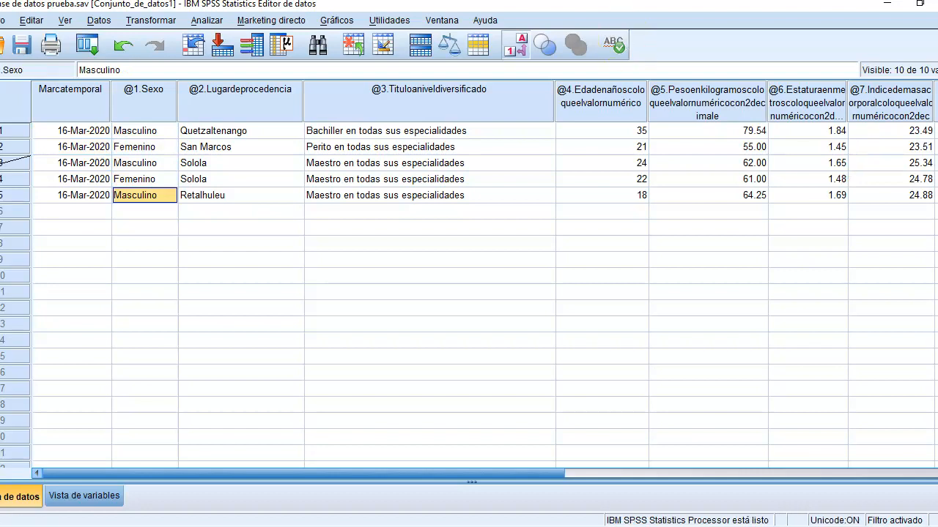
click(206, 20)
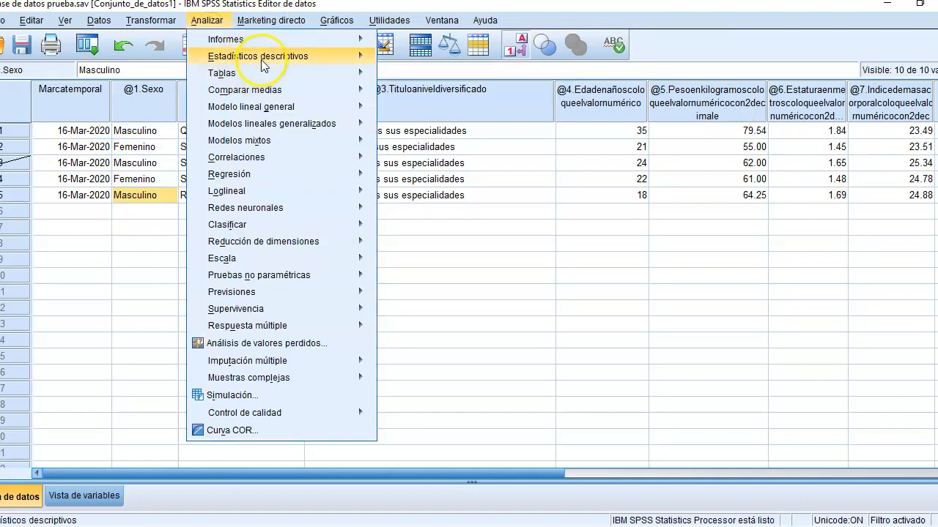
mouse_move(333, 64)
click(429, 113)
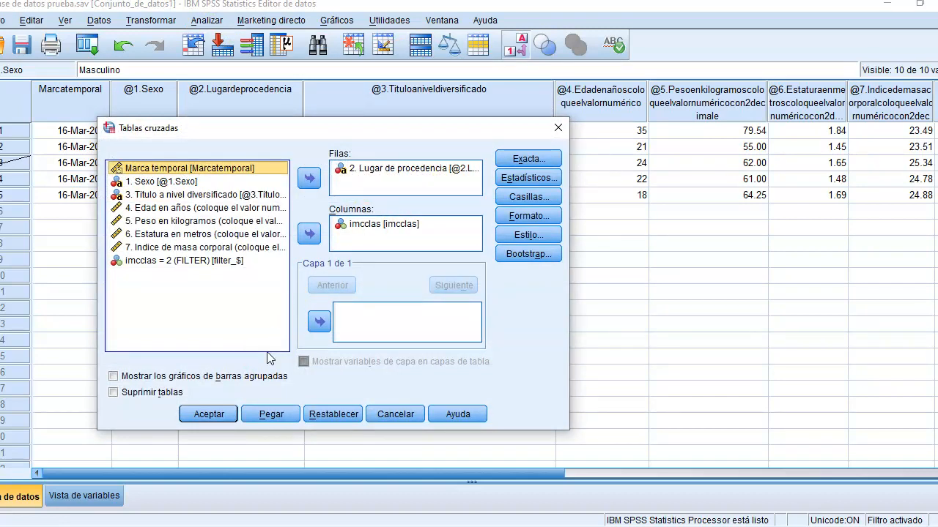
click(219, 411)
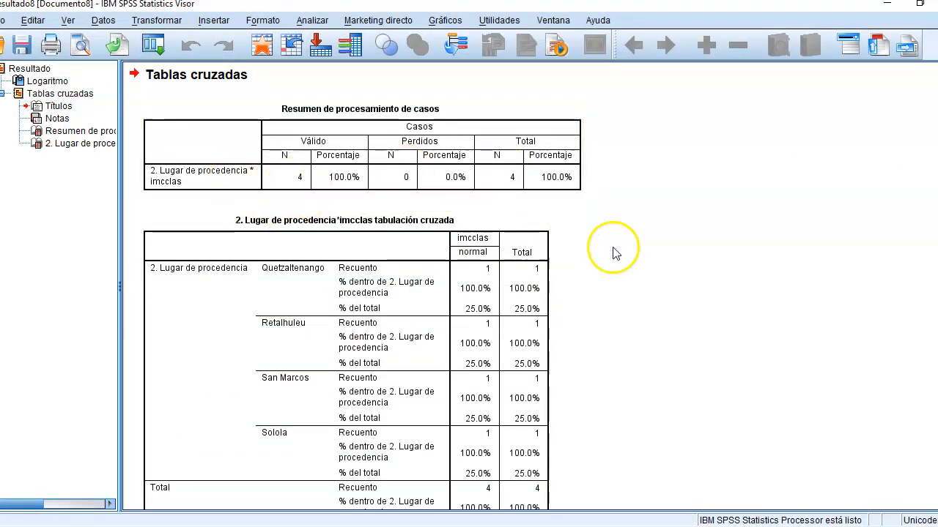
Step: Read the filtered Lugar de procedencia by imcclas crosstab down to its totals and close the output without saving it
scroll(355, 288, down, 2)
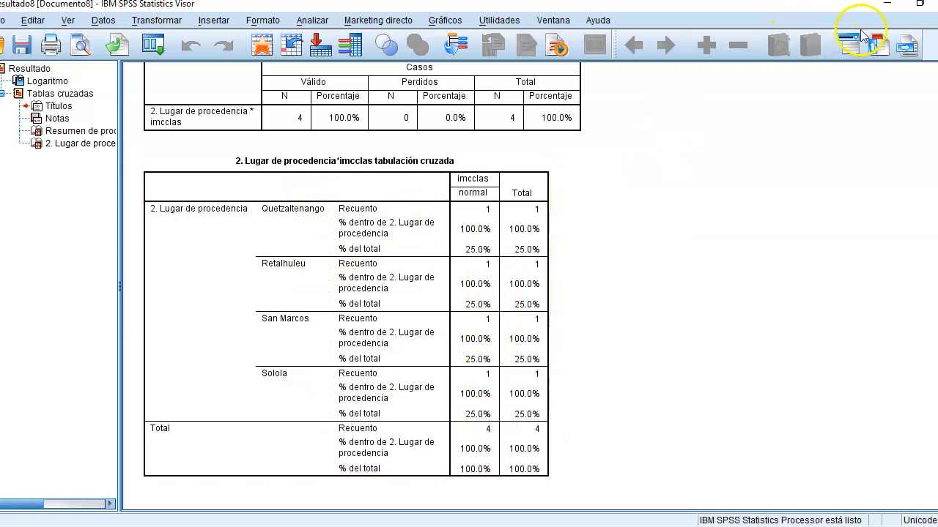
key(alt+F4)
click(477, 286)
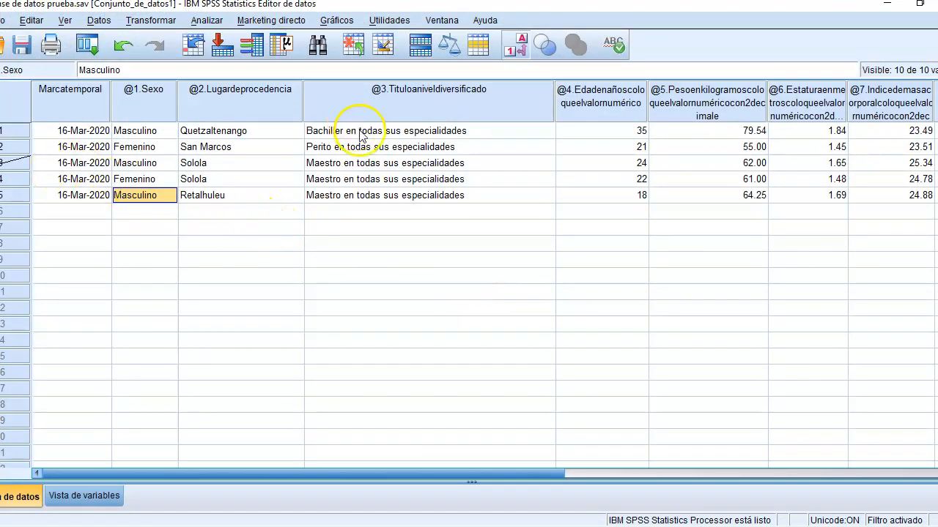
Step: Examine the crossed-out third case's body mass index, imcclas and filter_$ values, and return to the start of its row
click(912, 162)
key(Right)
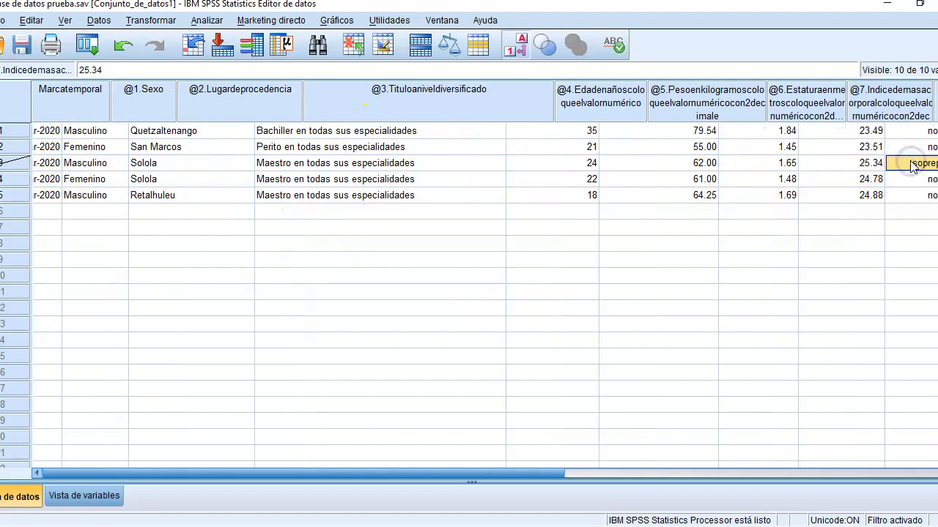
key(Right)
key(Right)
key(Left)
key(Left)
key(Right)
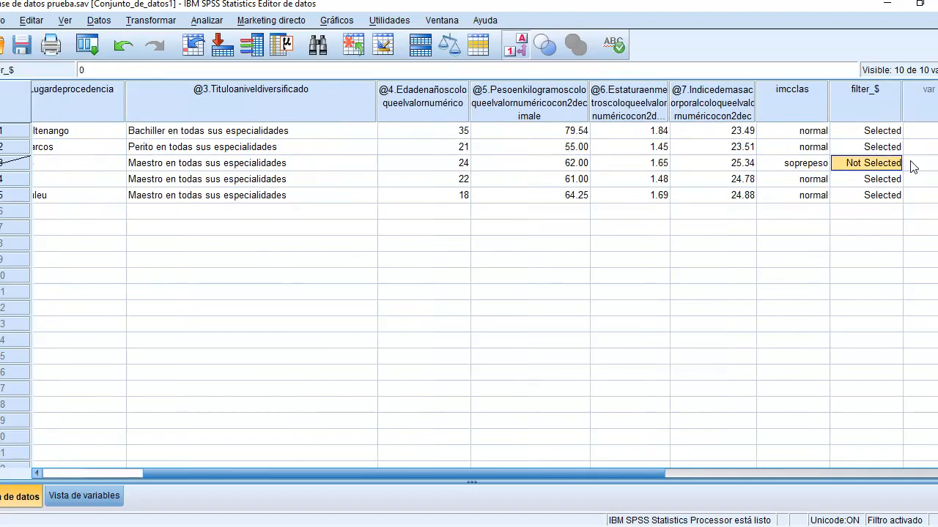
key(Left)
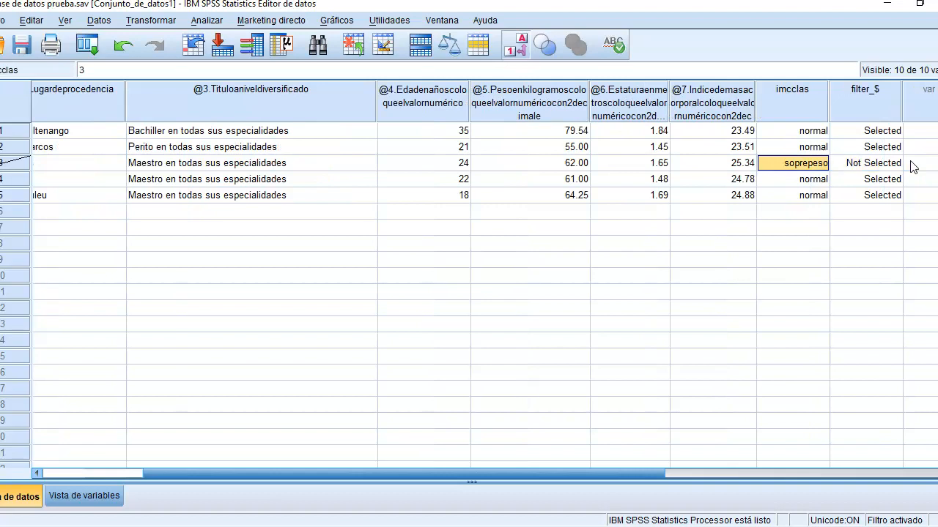
key(Home)
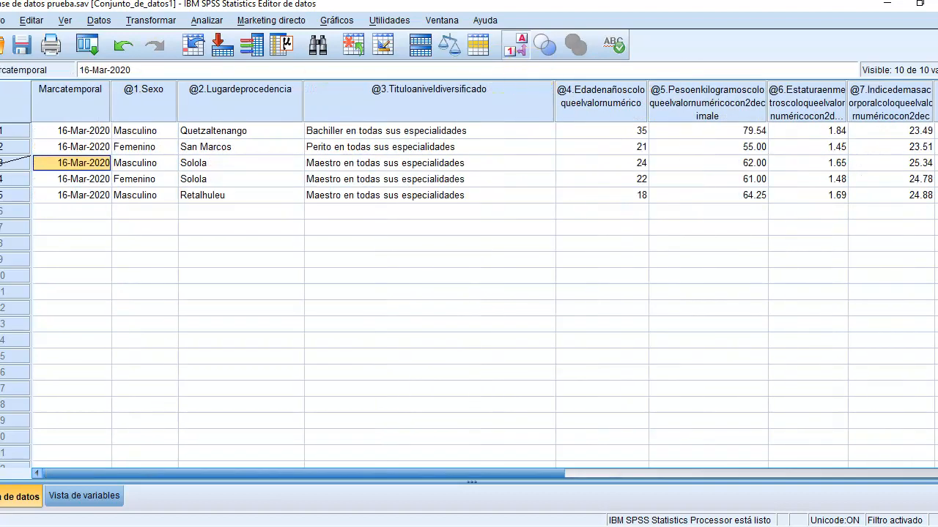
Step: Turn off the case filter by selecting all cases, and close the resulting output without saving it
click(100, 21)
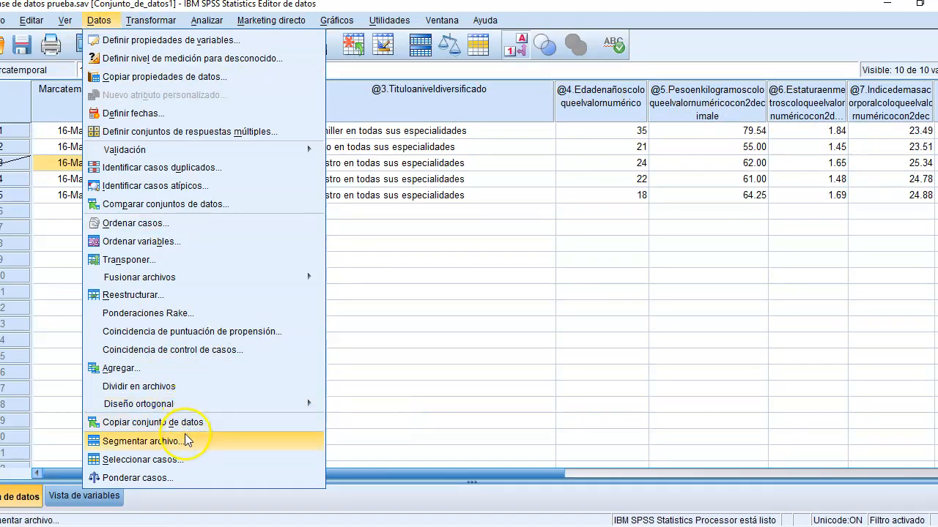
click(183, 459)
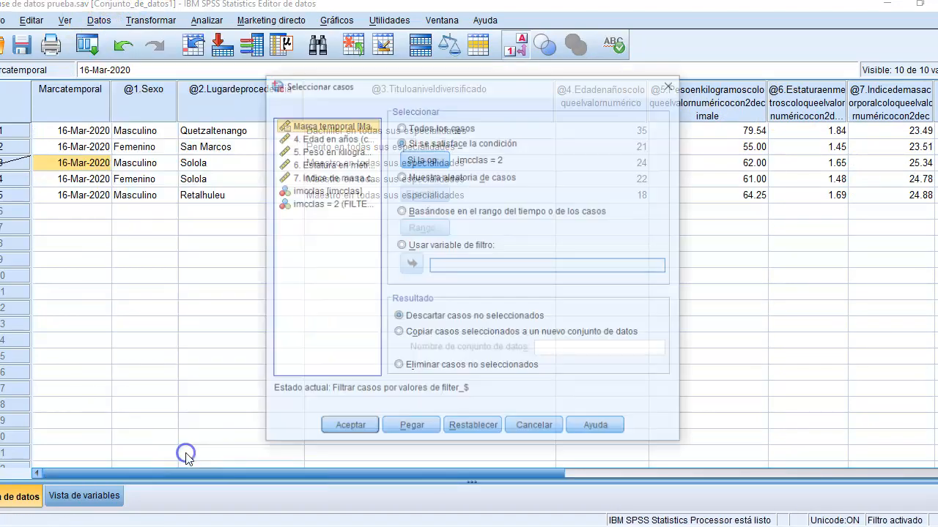
click(421, 127)
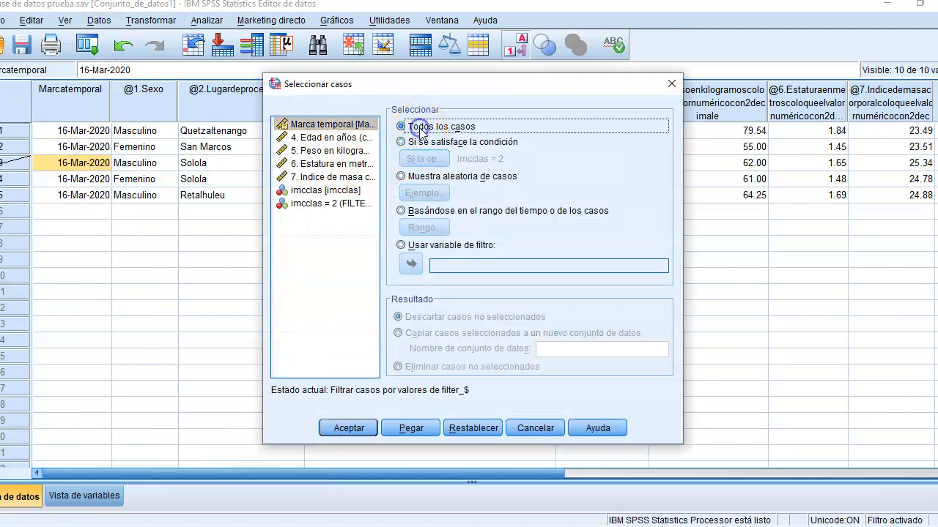
click(359, 431)
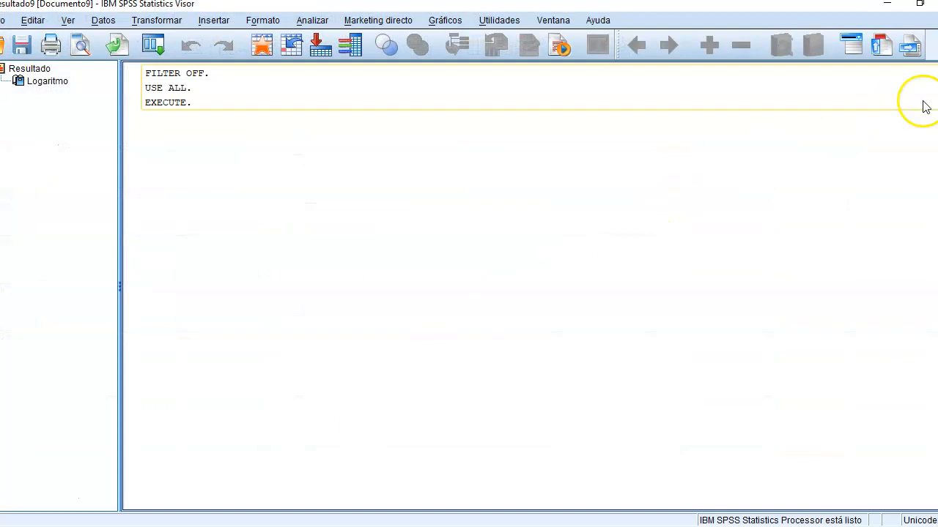
key(alt+F4)
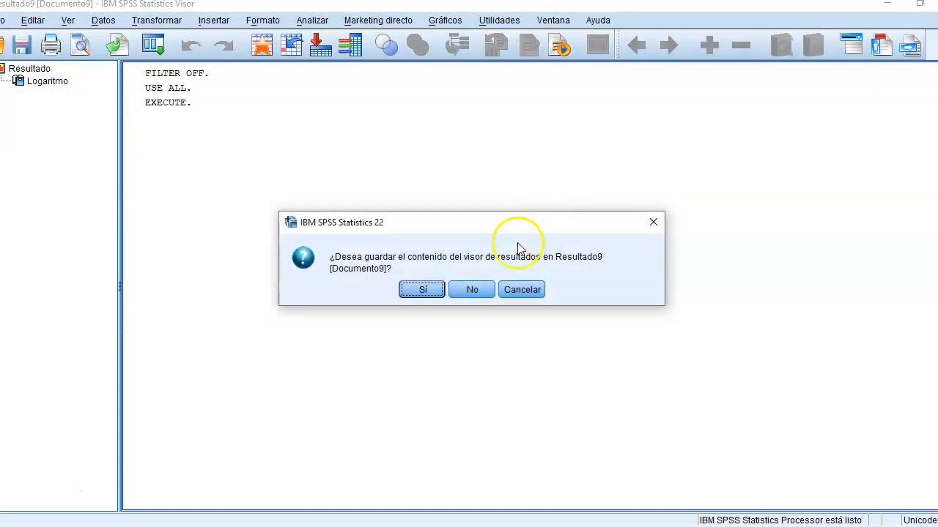
click(480, 287)
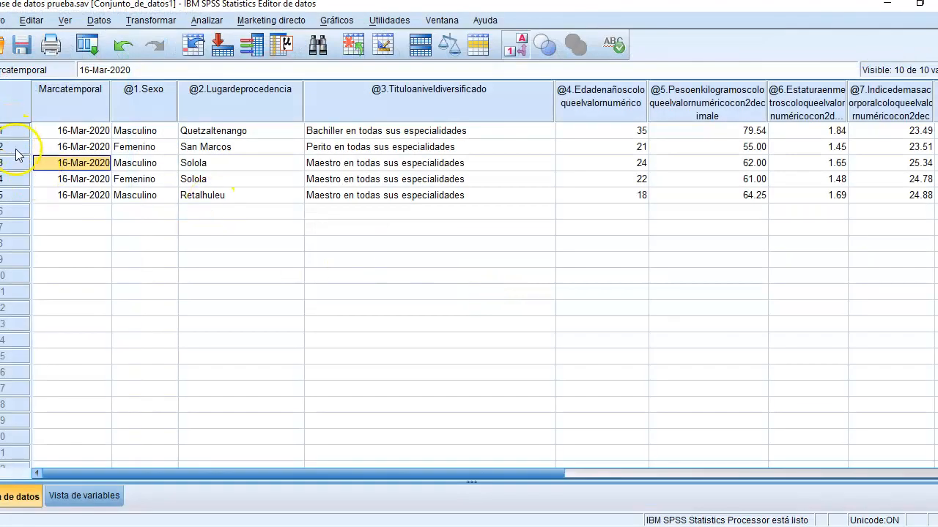
click(187, 168)
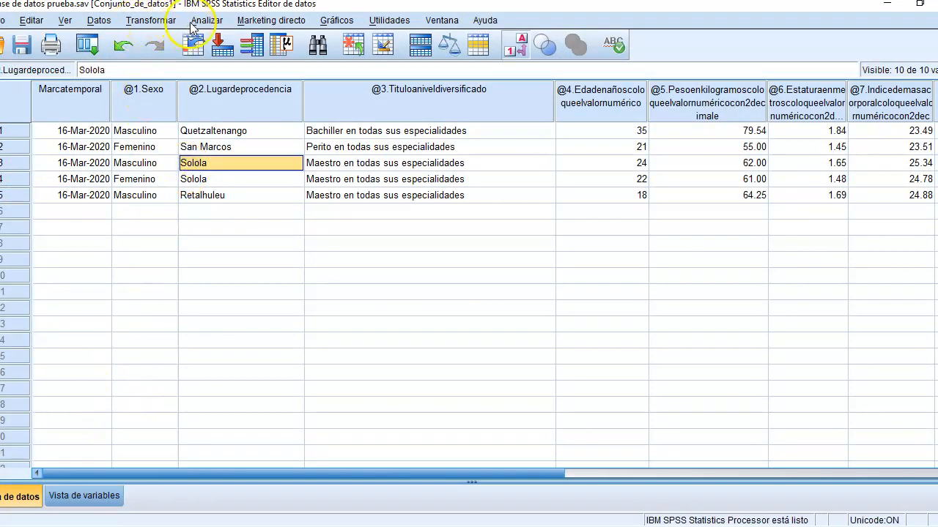
click(636, 132)
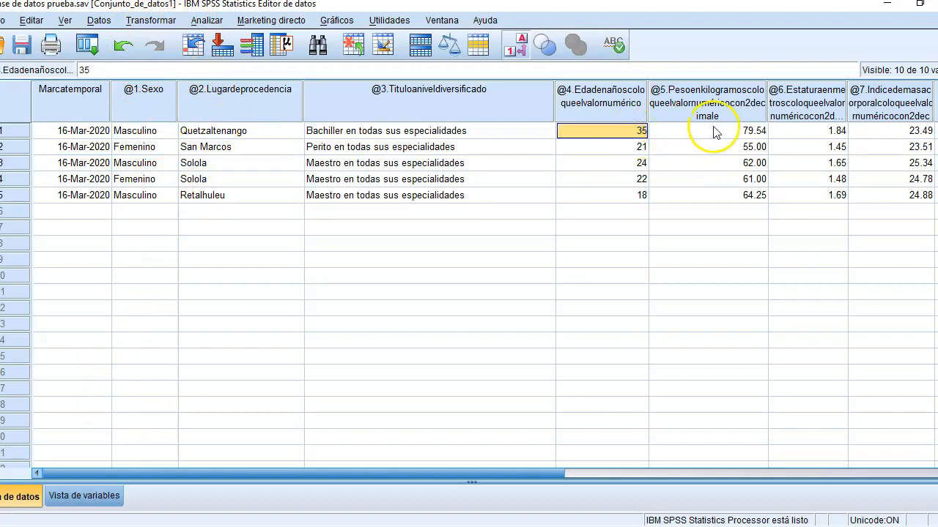
click(757, 146)
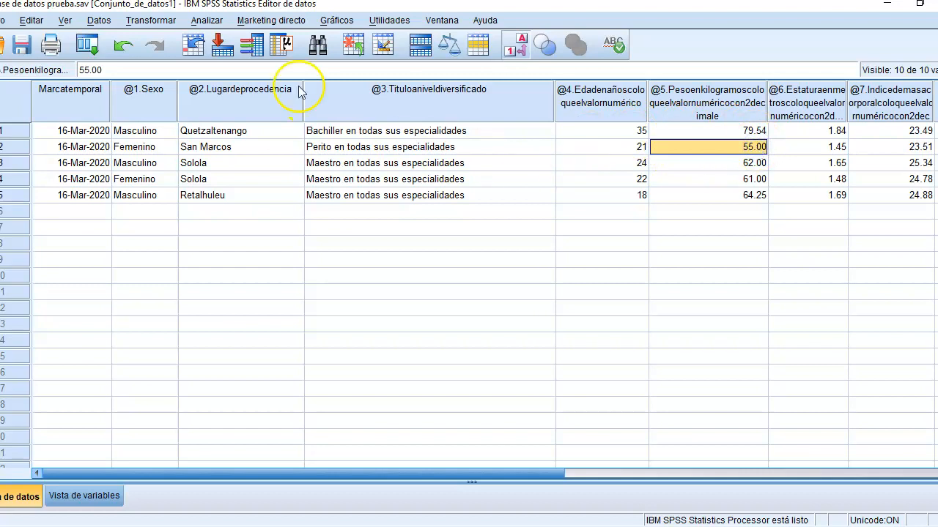
Step: Split the file by Sexo, organizing the output by groups and sorting the file by the grouping variable
click(100, 21)
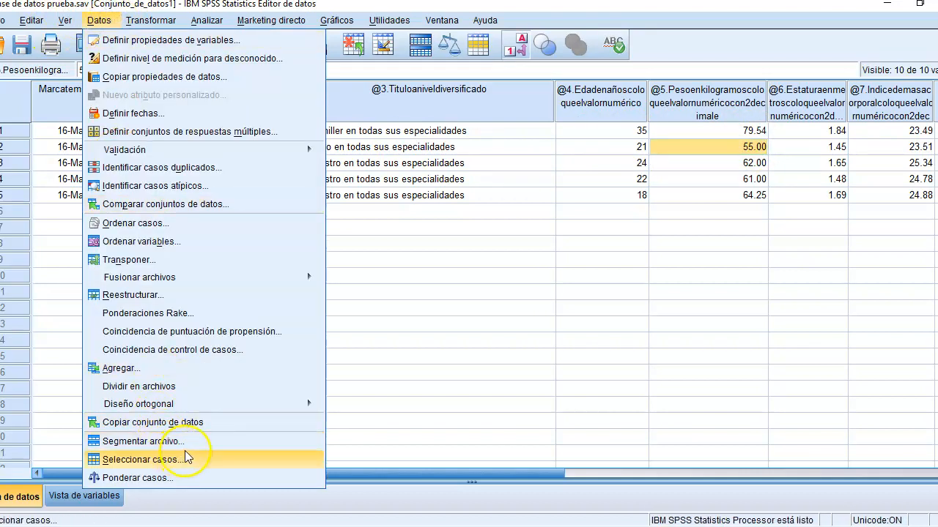
click(188, 444)
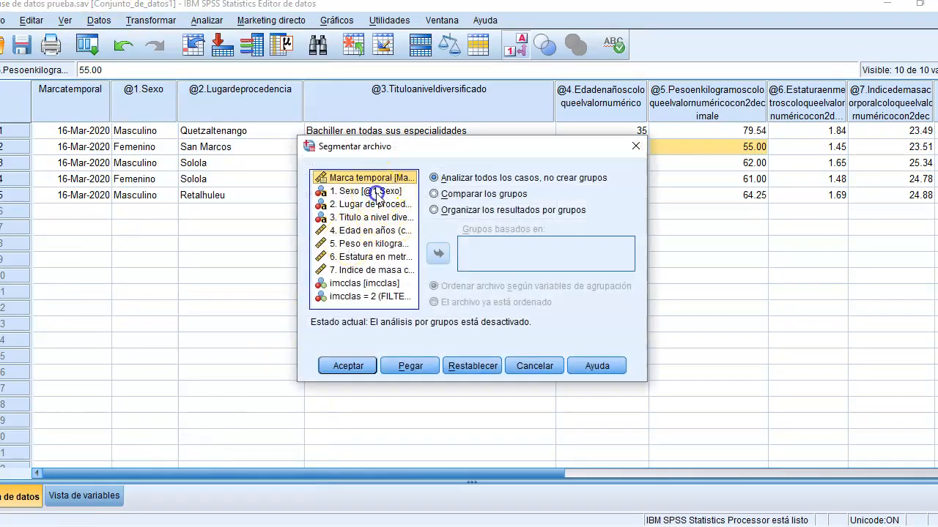
click(364, 191)
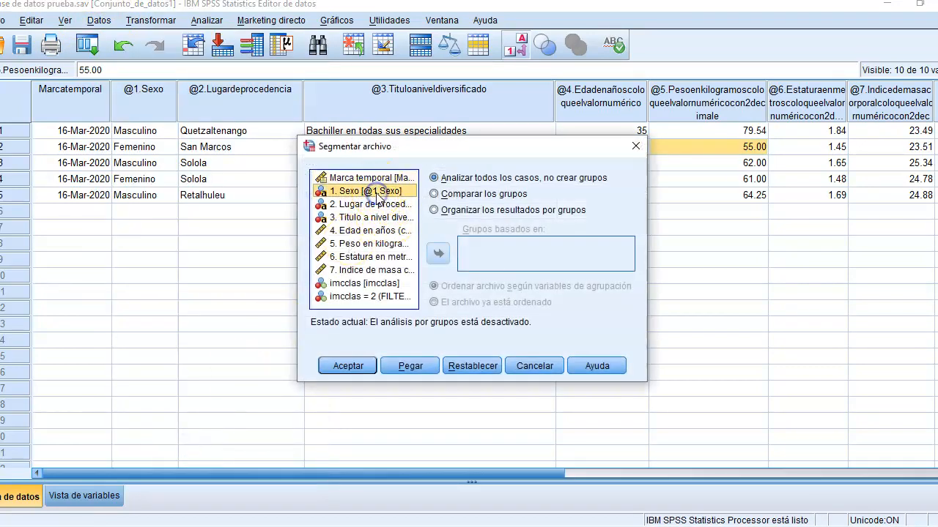
click(440, 211)
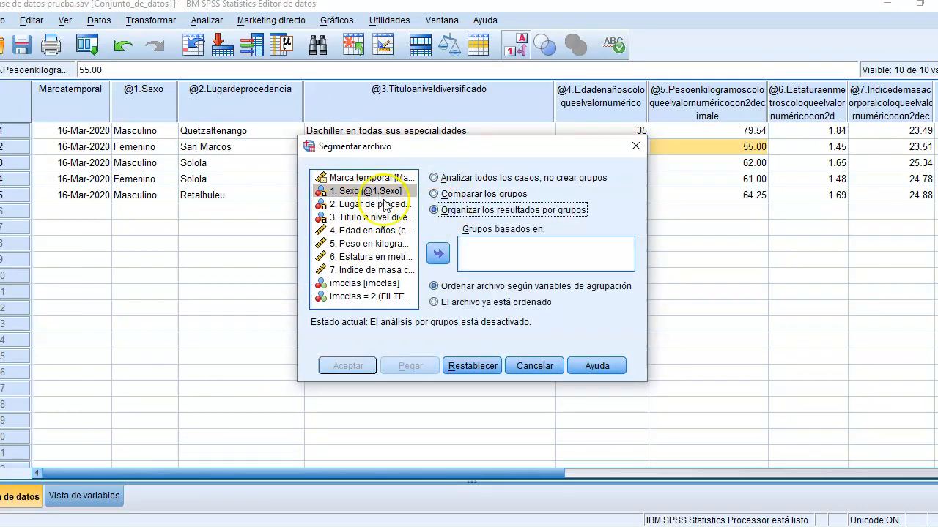
click(438, 254)
click(354, 367)
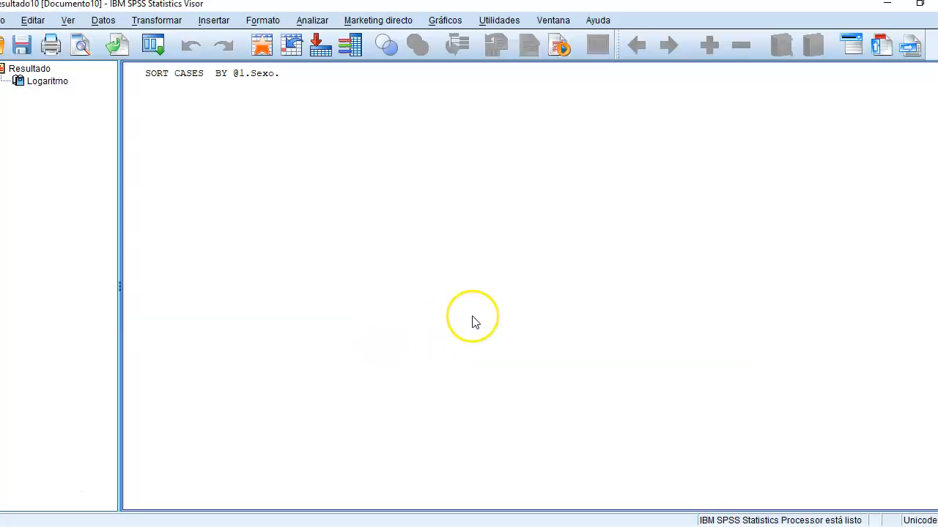
Step: Check the logged sort and split commands for Sexo and close the output without saving it
click(211, 83)
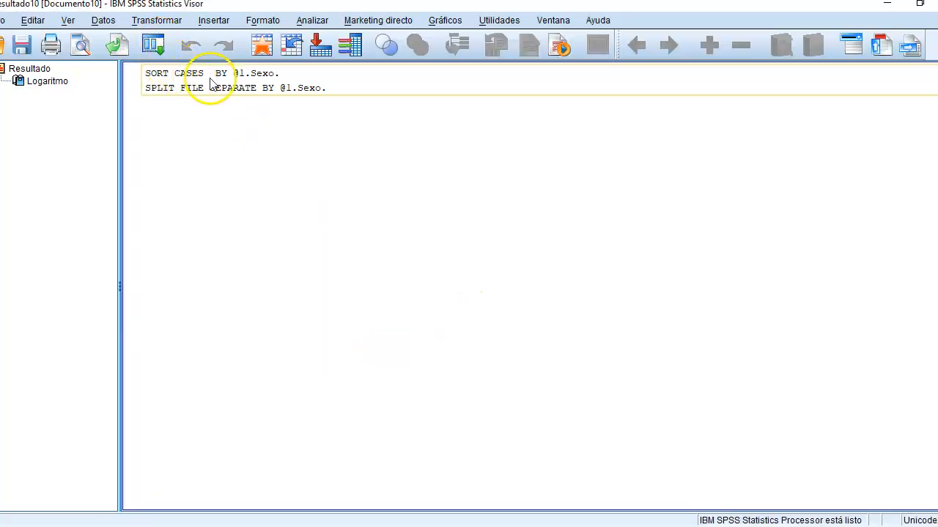
click(292, 91)
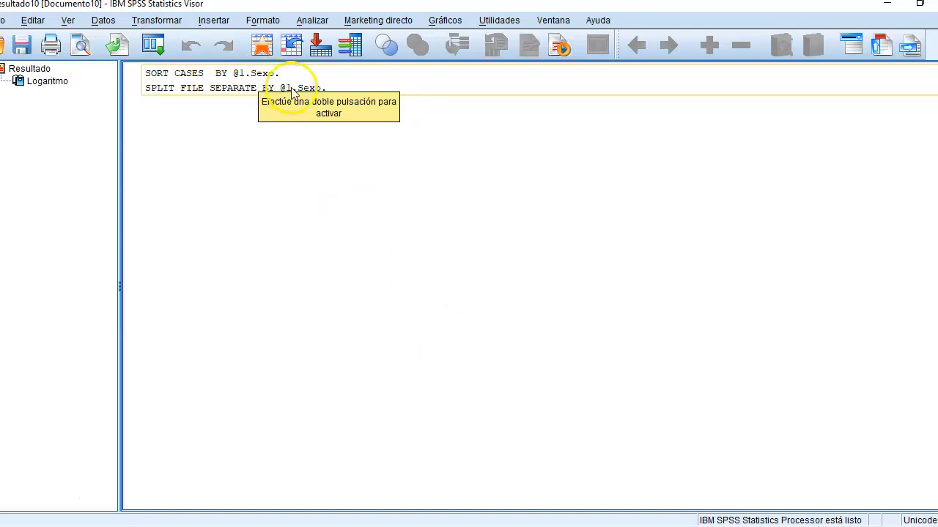
key(alt+F4)
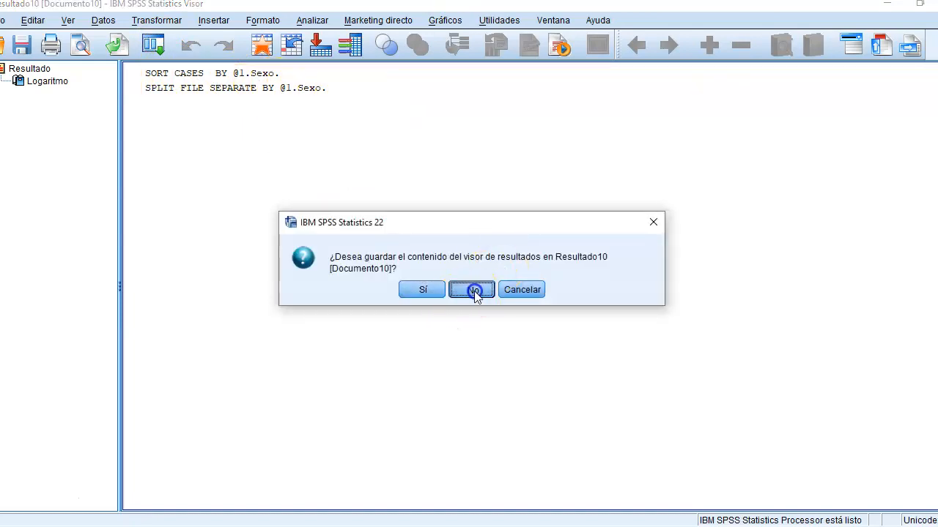
click(477, 291)
Step: Open the Frequencies analysis and remove Peso, Estatura and Indice de masa corporal, leaving only Edad en años as the variable
click(206, 20)
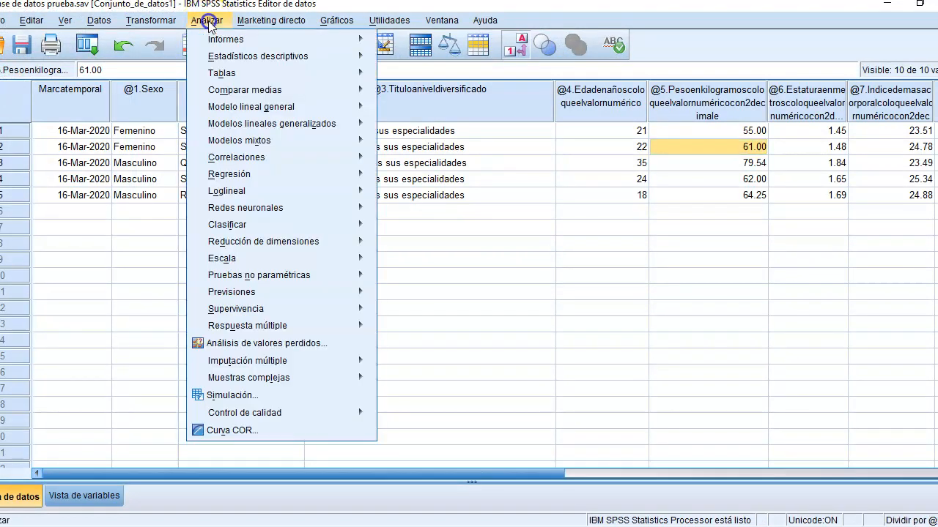
mouse_move(271, 57)
click(410, 60)
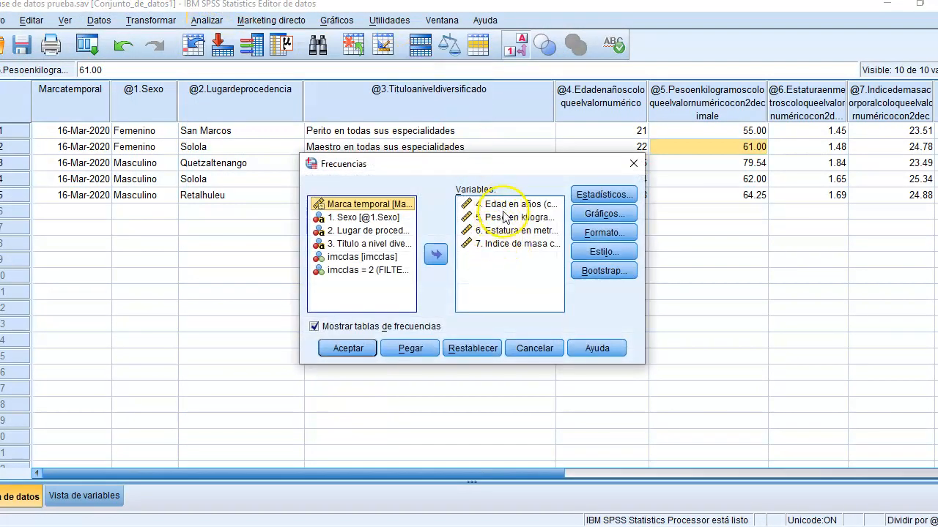
click(505, 218)
key(shift+Down)
key(shift+Down)
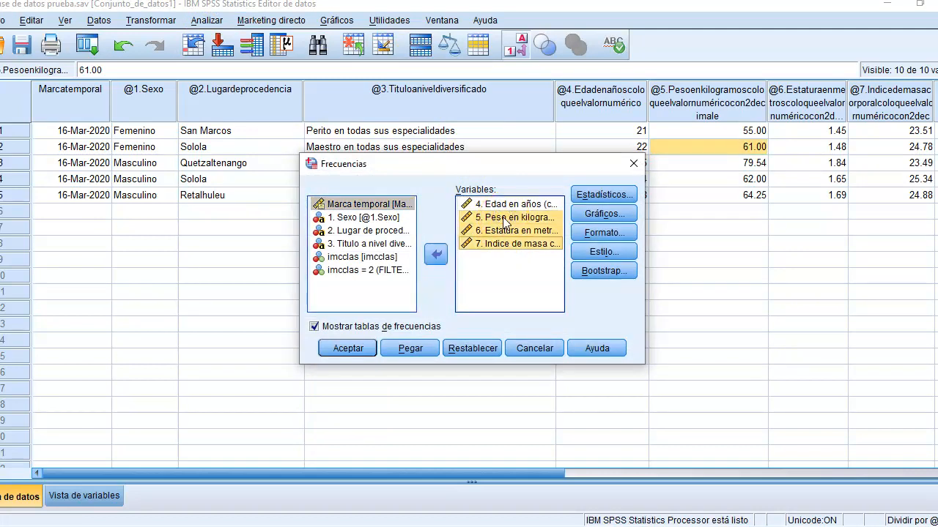
click(440, 251)
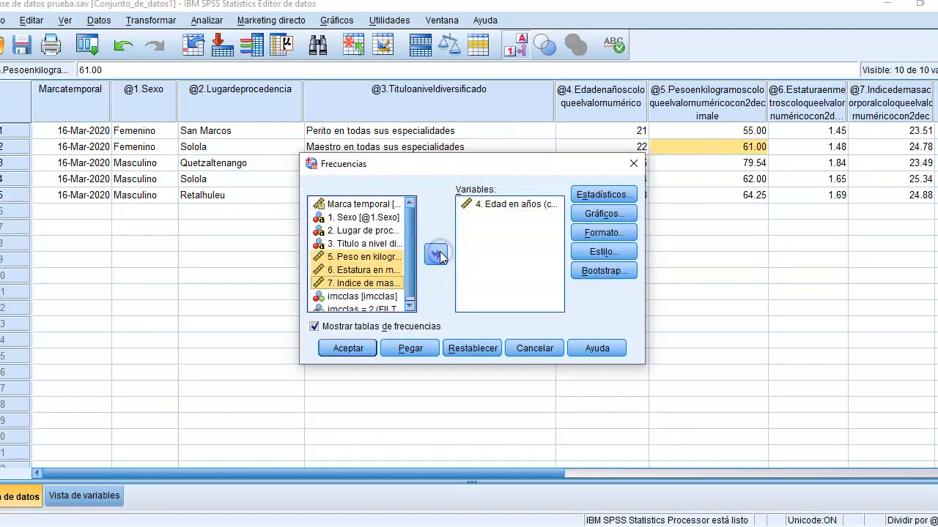
Step: Keep the chosen statistics, run the frequencies of Edad en años split by Sexo, and view the Femenino statistics table
click(603, 194)
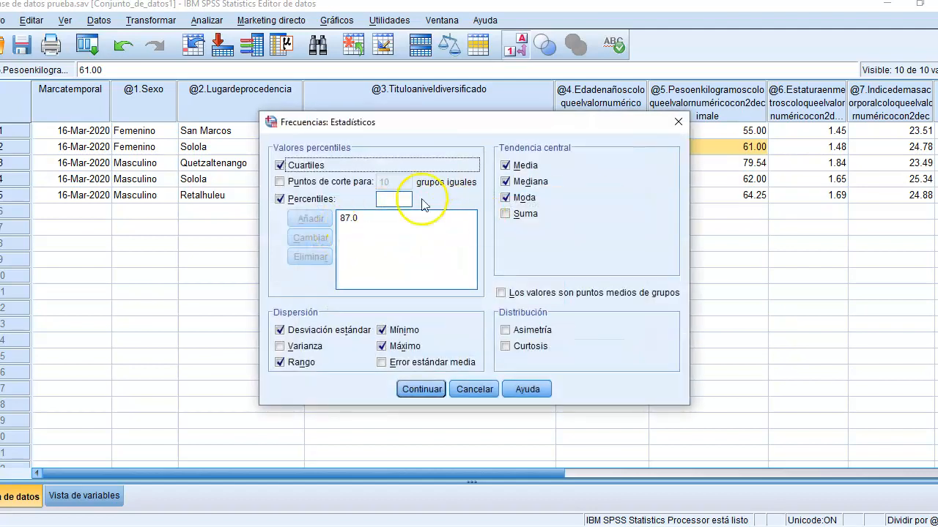
click(422, 389)
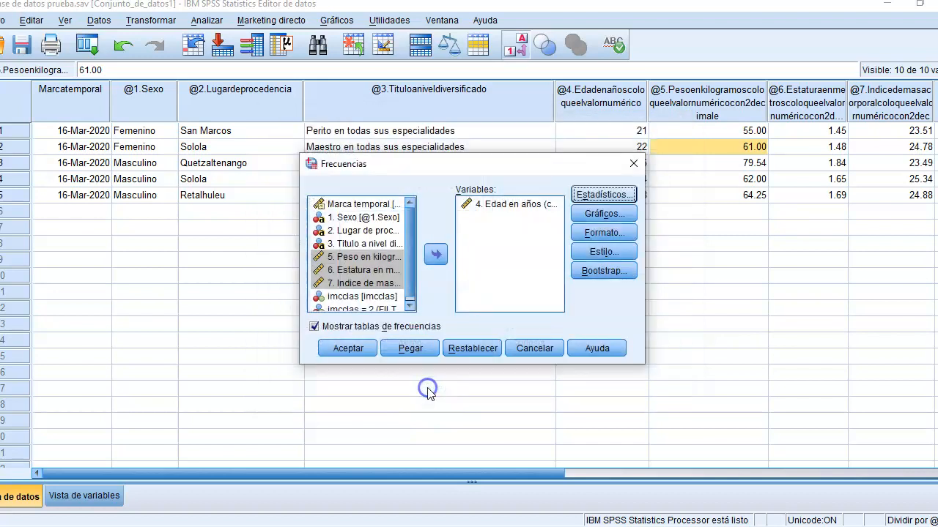
click(359, 349)
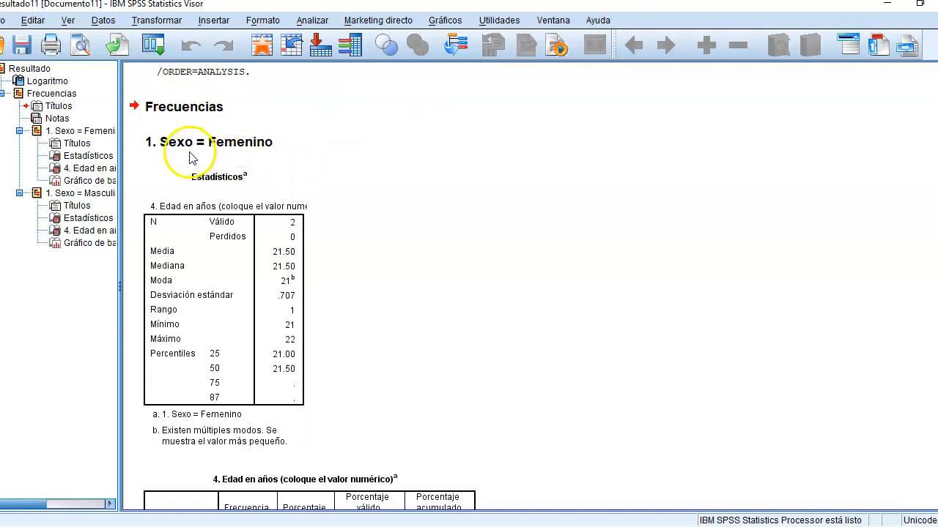
click(220, 177)
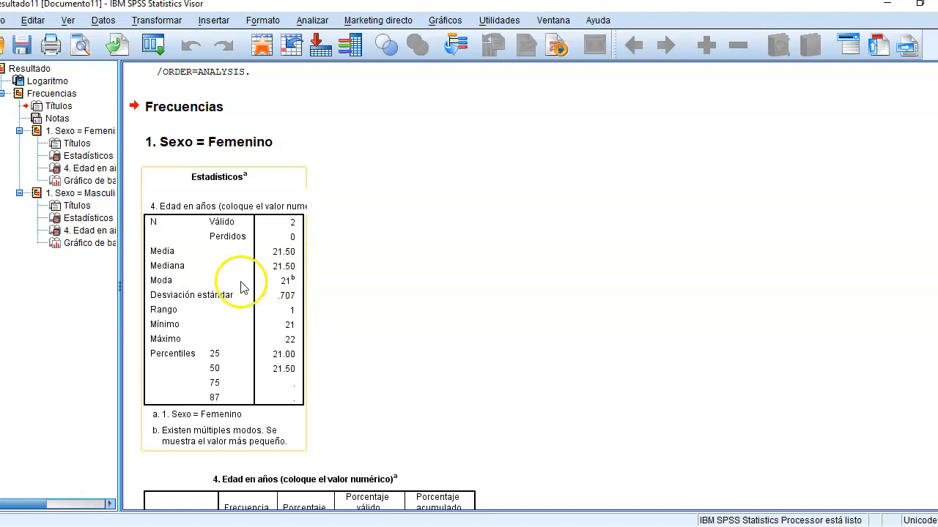
Step: Examine the age statistics, frequency table and bar chart for Femenino and the statistics for Masculino, and close the output without saving it
click(652, 268)
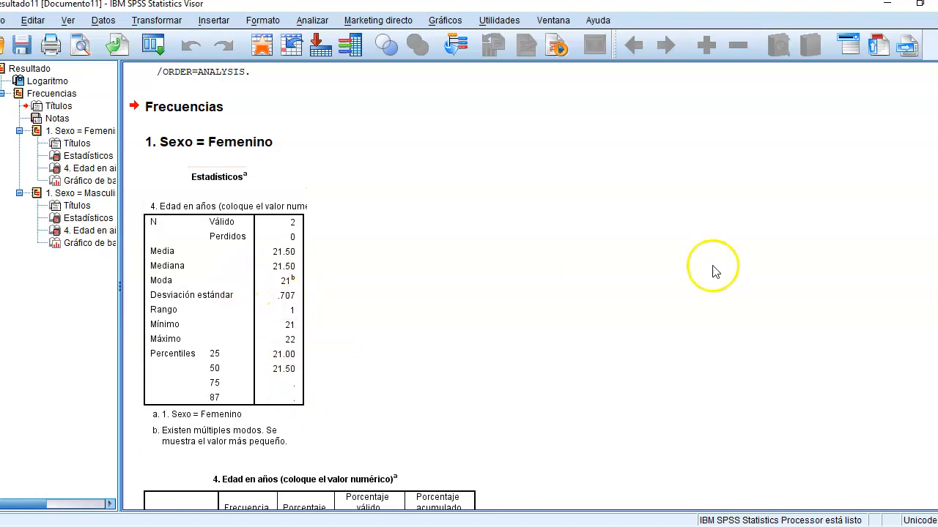
scroll(886, 257, down, 10)
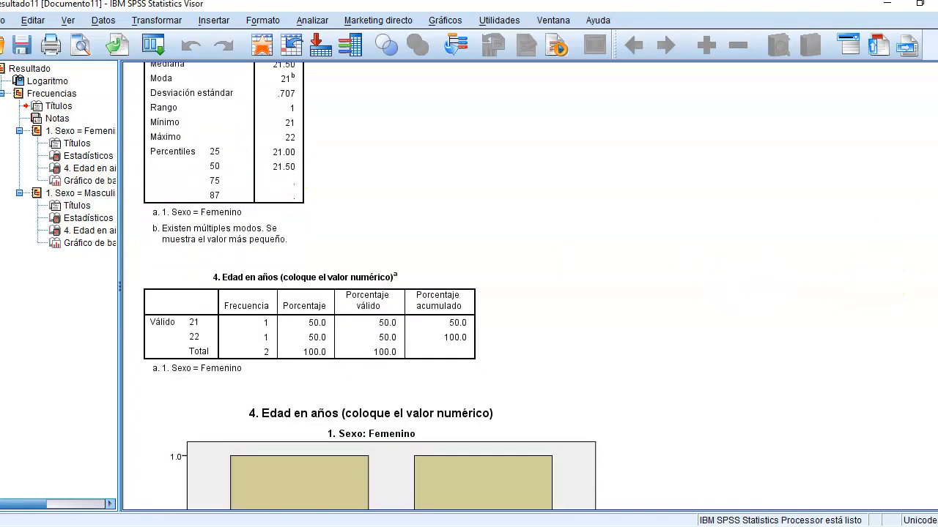
scroll(925, 334, down, 6)
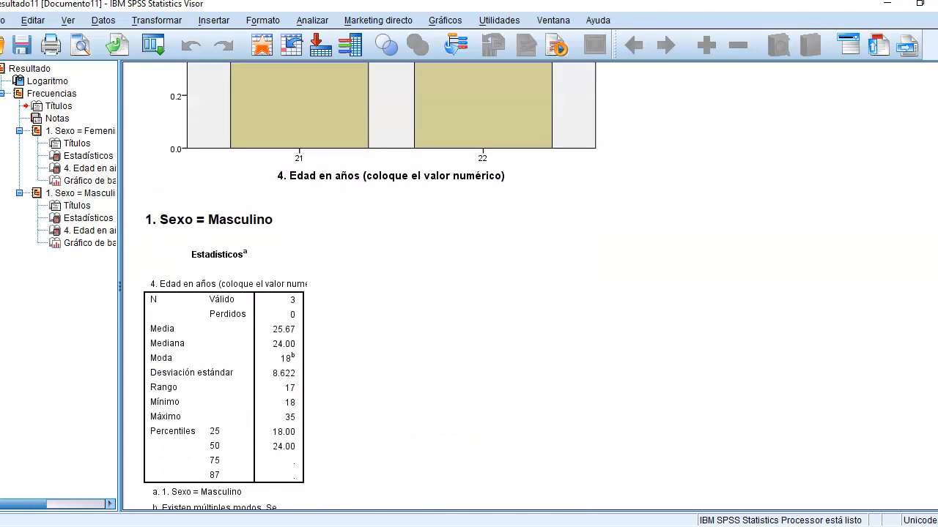
click(203, 341)
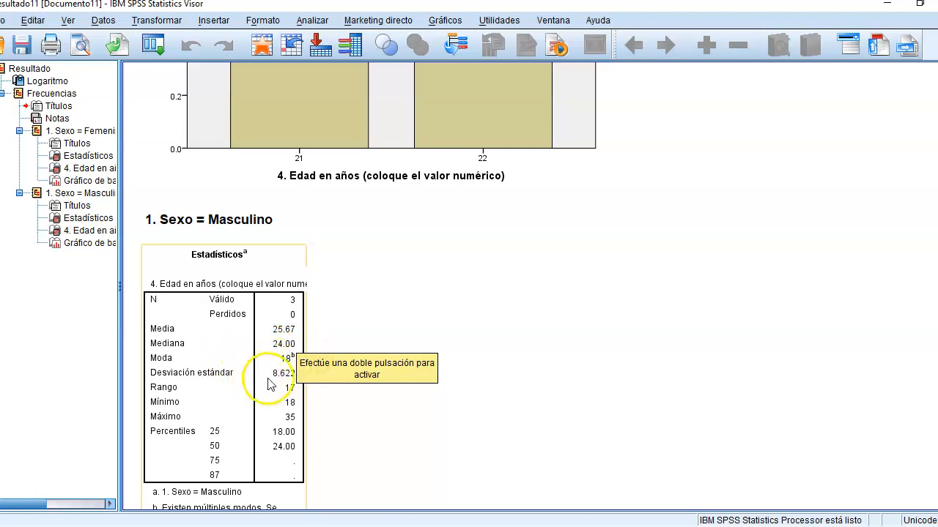
click(733, 384)
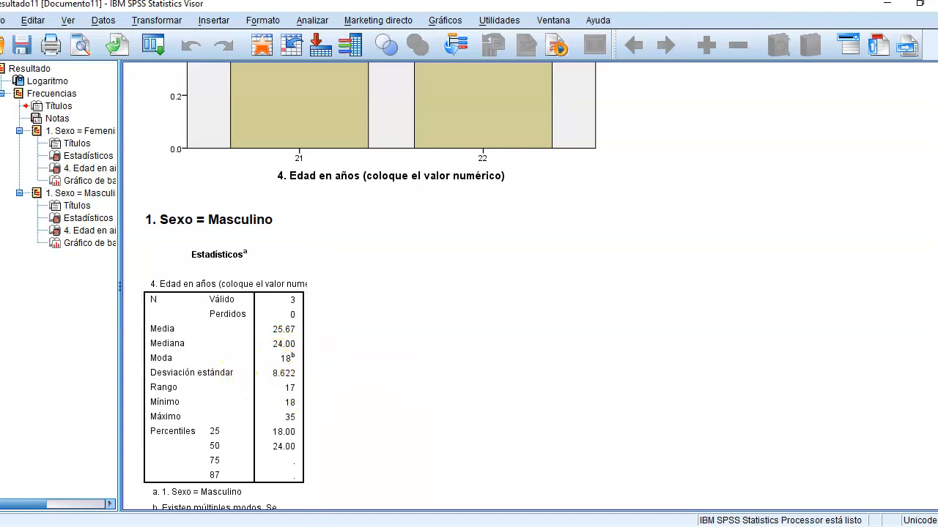
scroll(513, 285, up, 12)
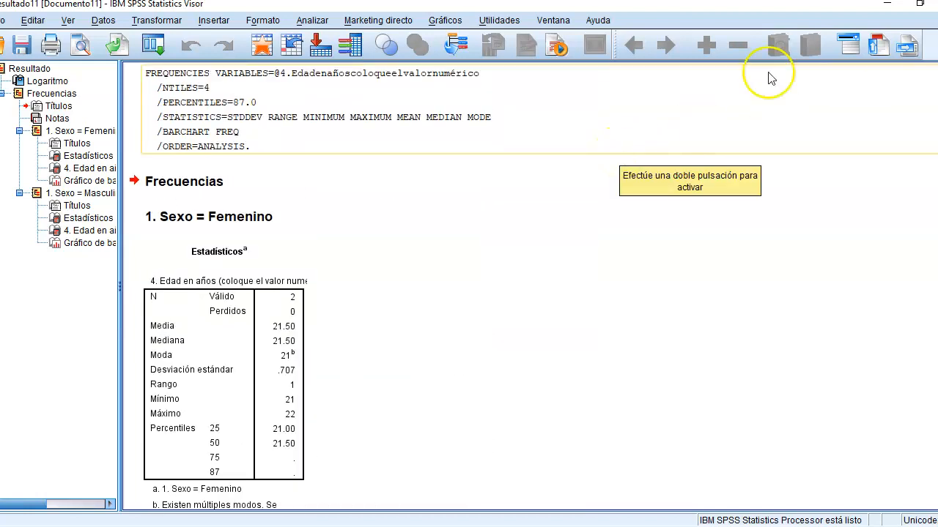
key(alt+F4)
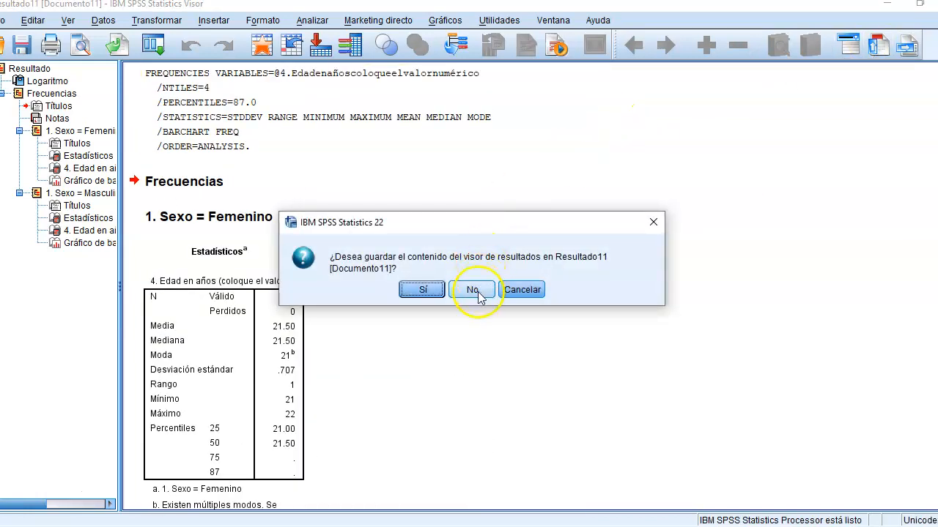
click(477, 293)
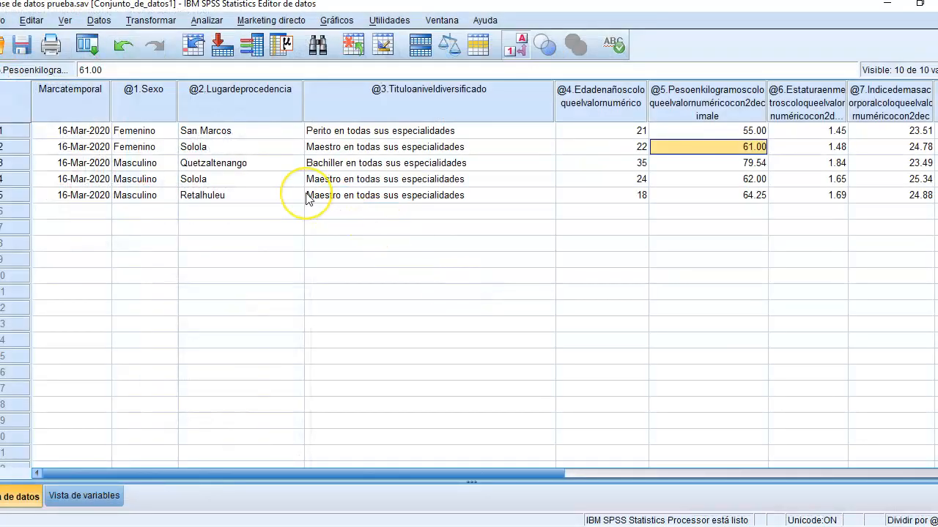
Step: Turn off the file split by setting it to analyse all cases without creating groups, and close the new output without saving it
click(101, 20)
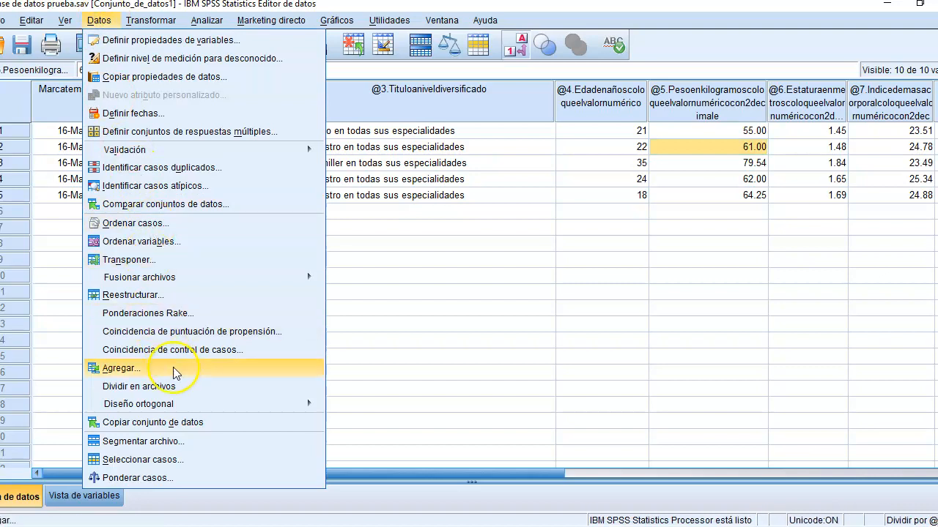
click(175, 440)
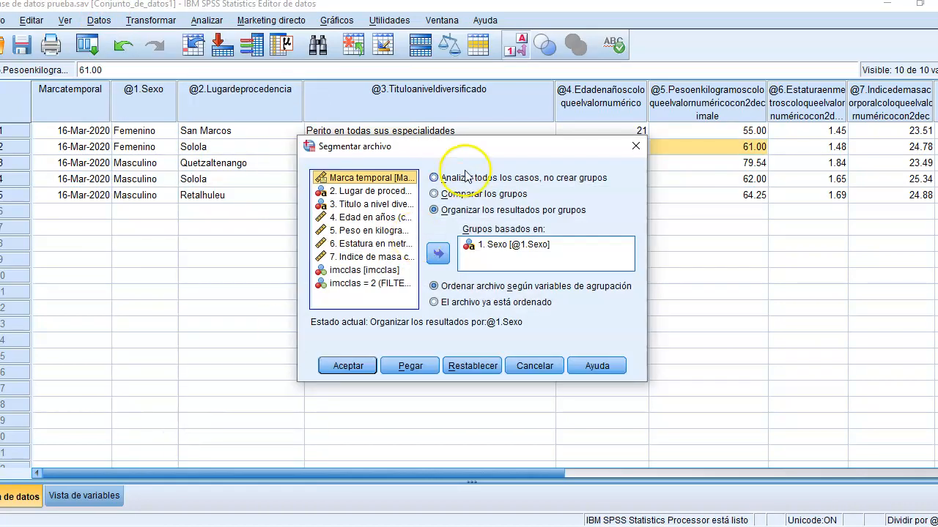
click(464, 178)
click(342, 364)
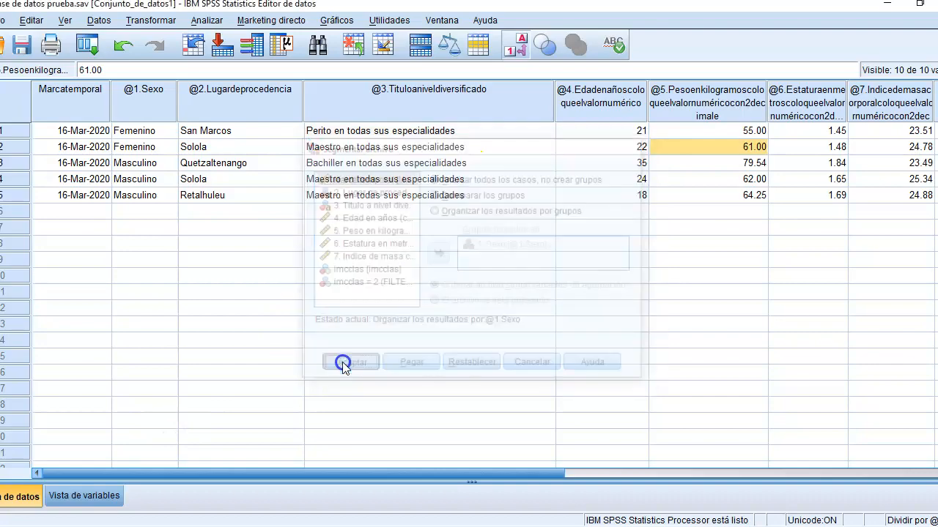
click(937, 4)
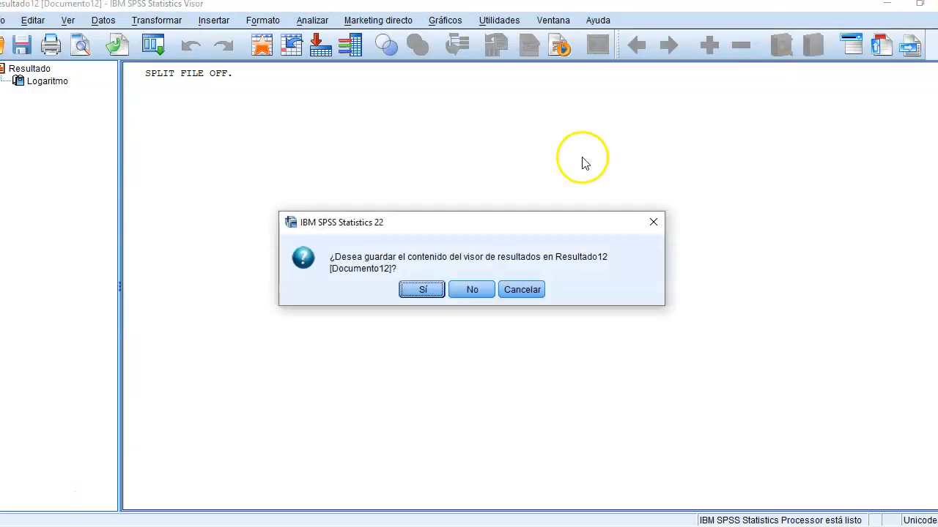
click(474, 293)
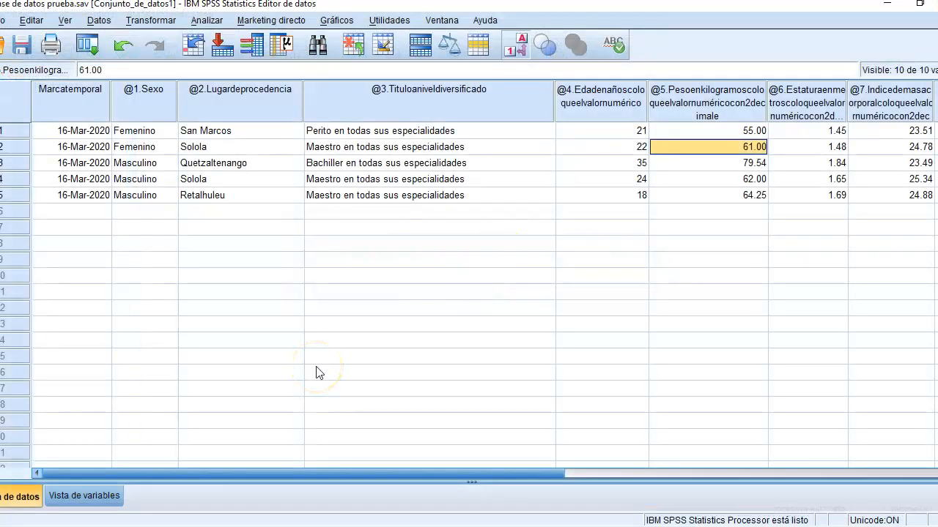
drag(246, 181, 245, 194)
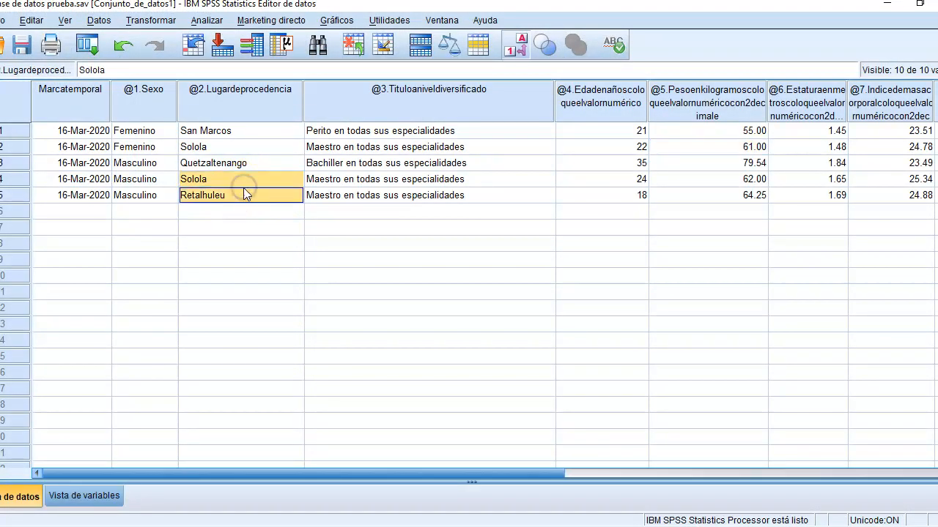